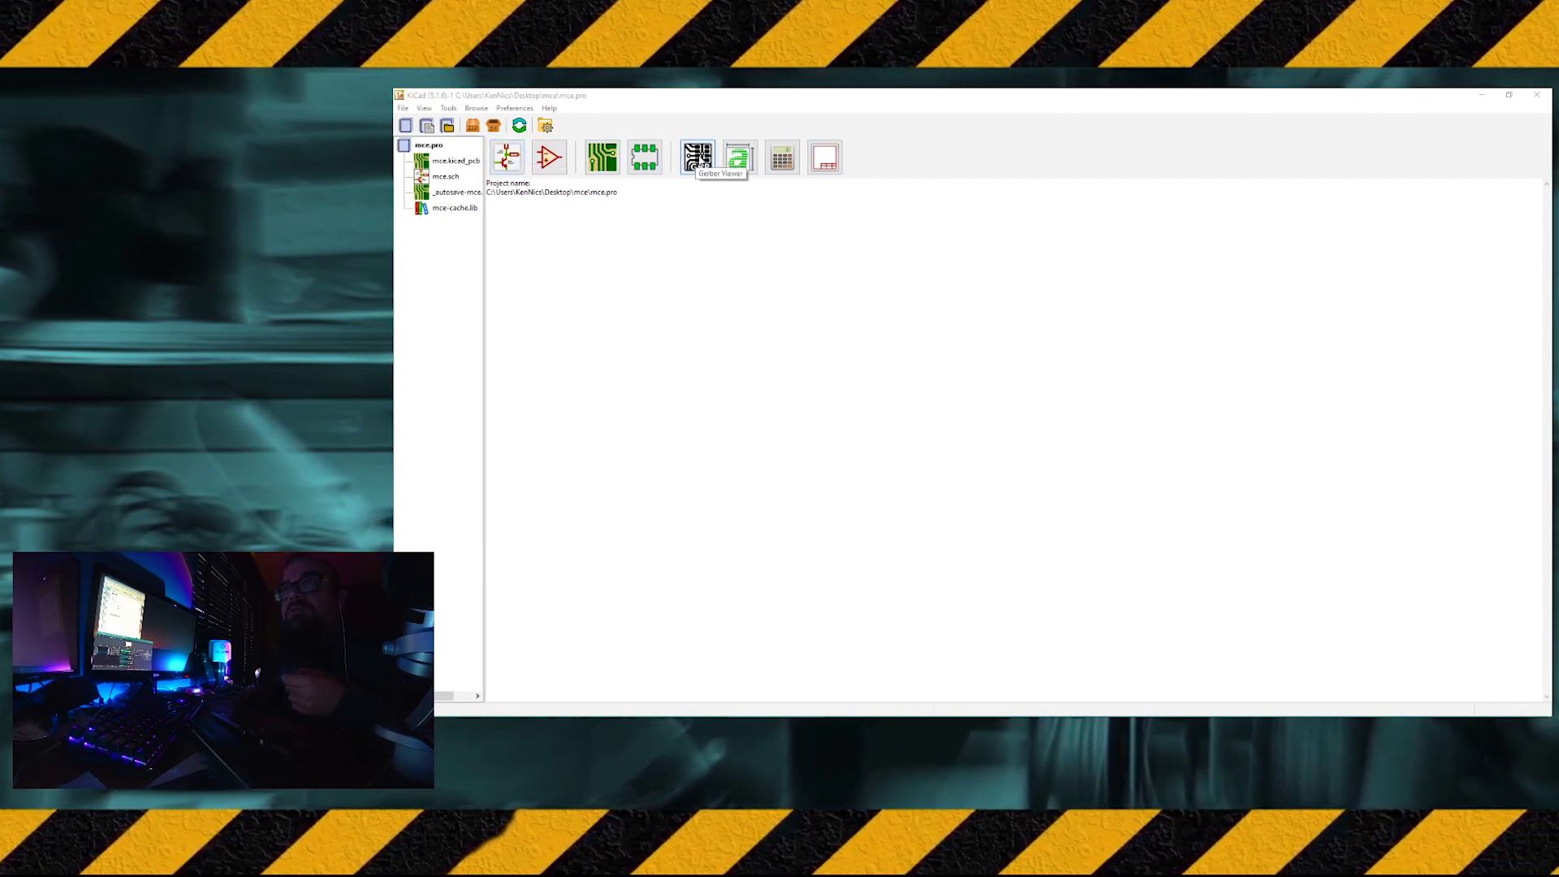
- Open the mce.sch schematic and examine the LED and resistor matrix circuit
left_click(510, 163)
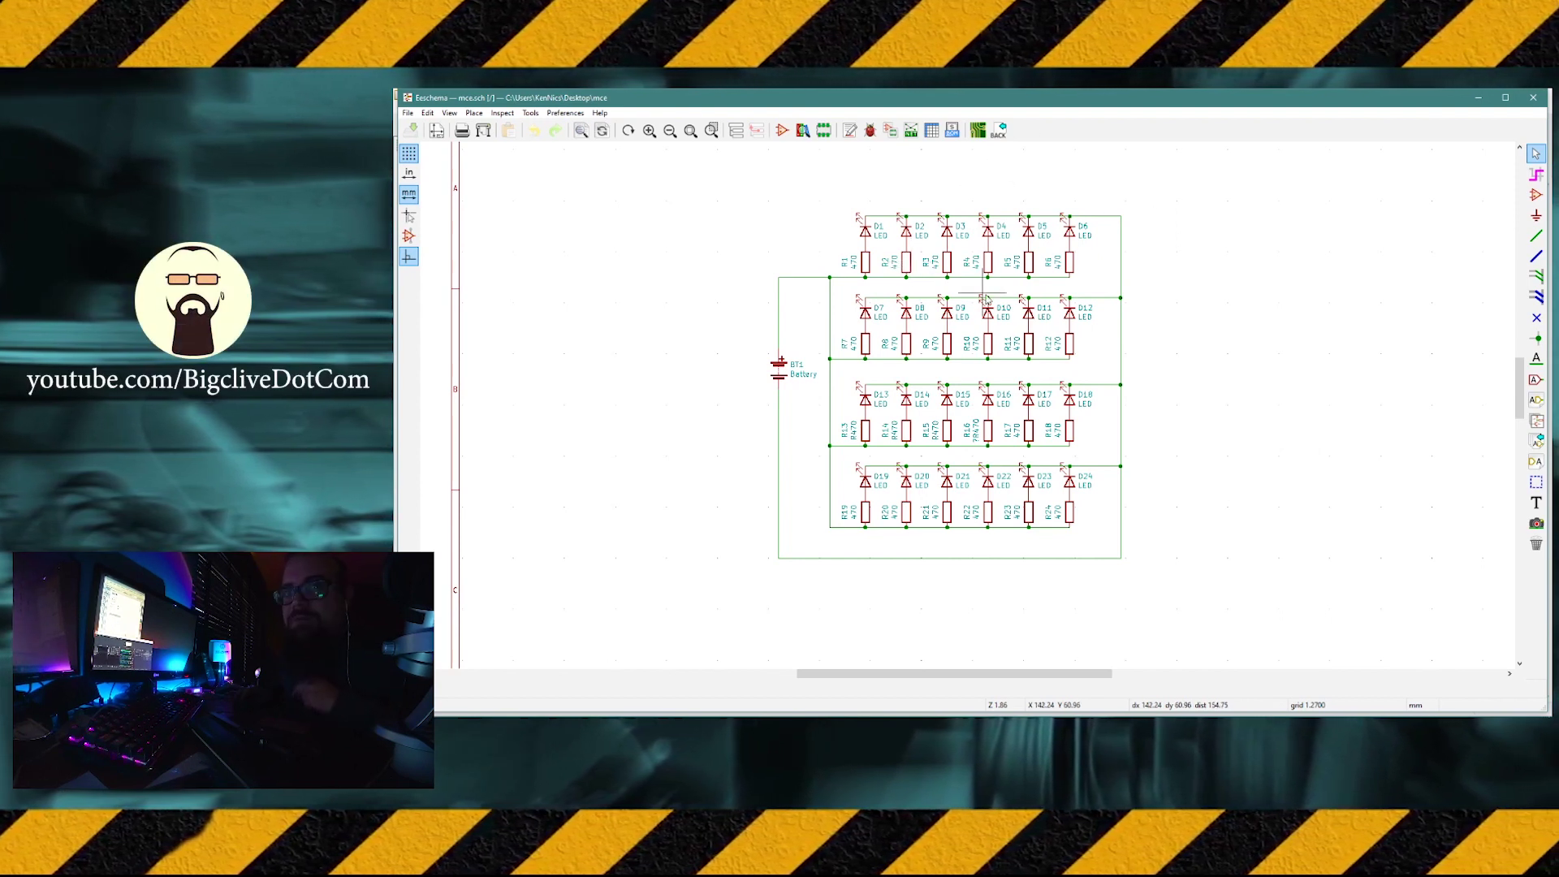
scroll(988, 394, "up", 1)
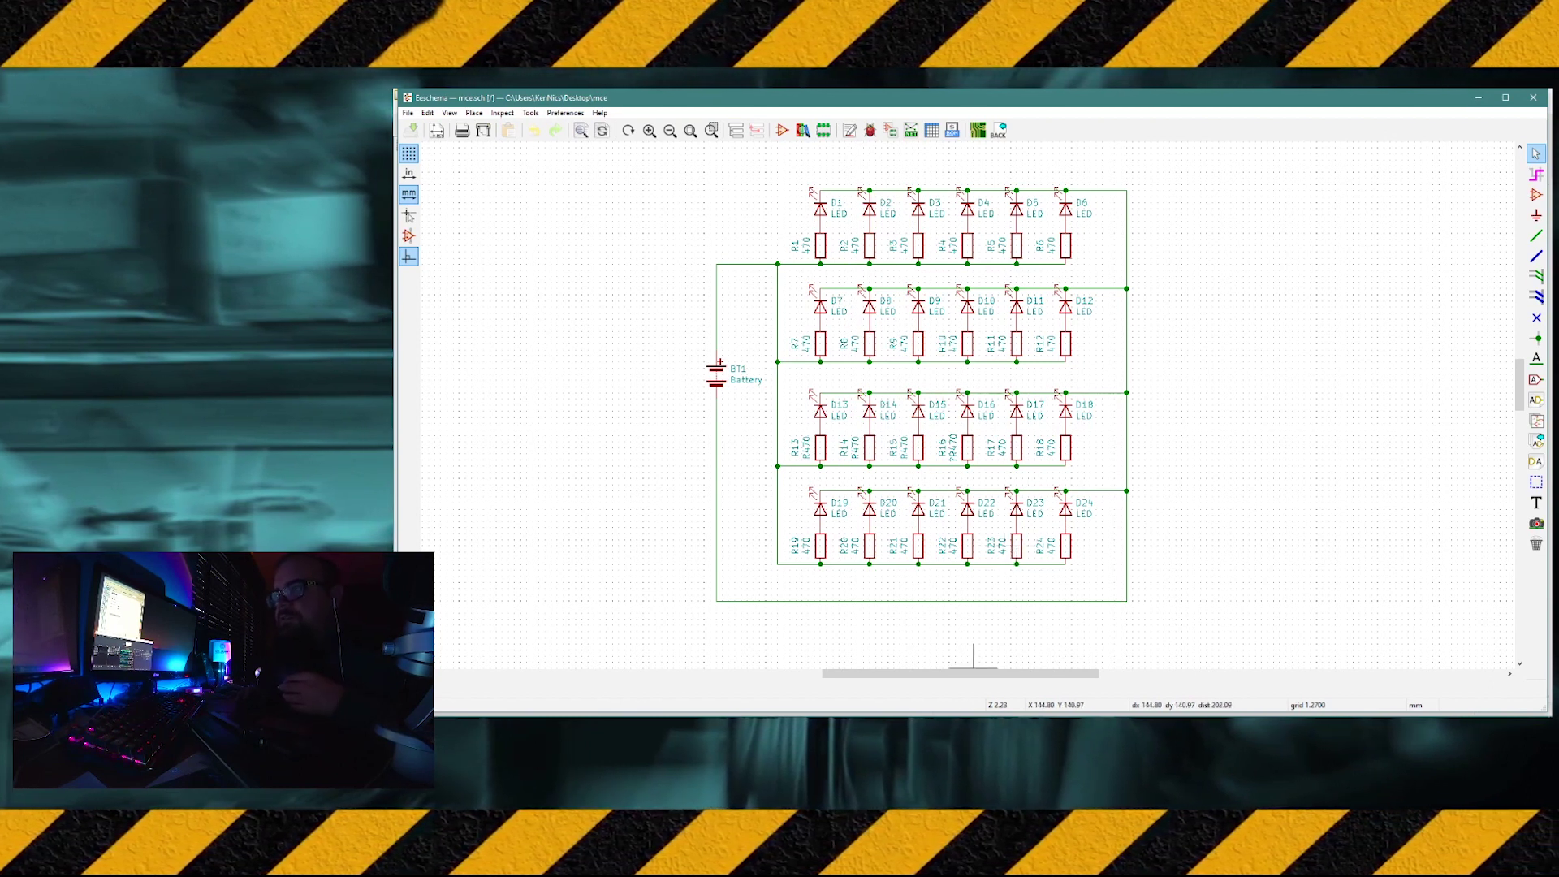
key("alt+Tab")
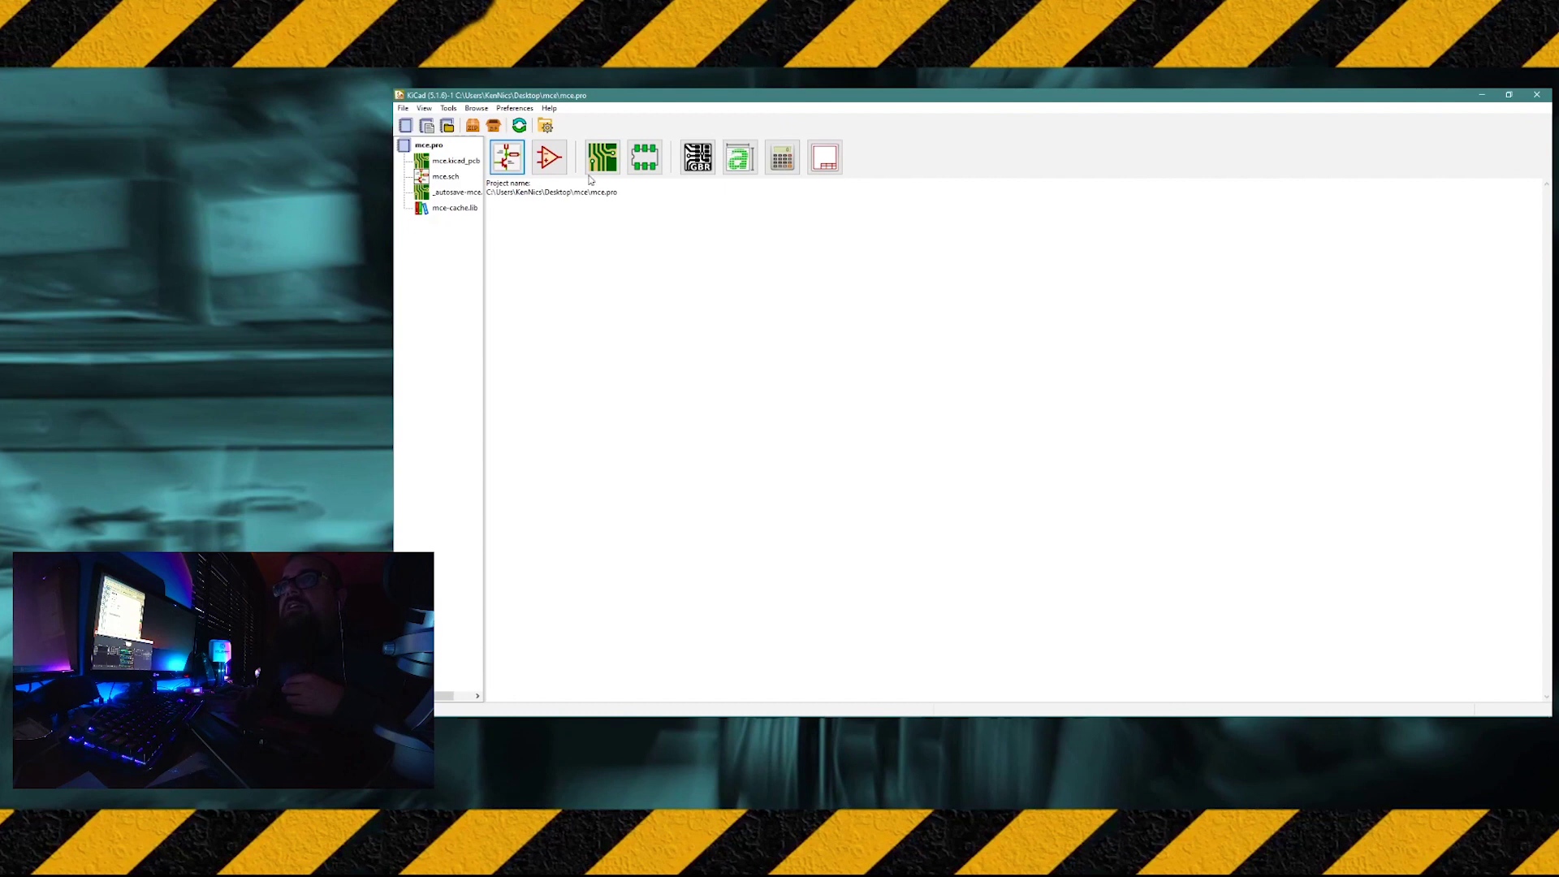
- Open the mce board layout and hide every layer except the front copper layer F.Cu
left_click(611, 166)
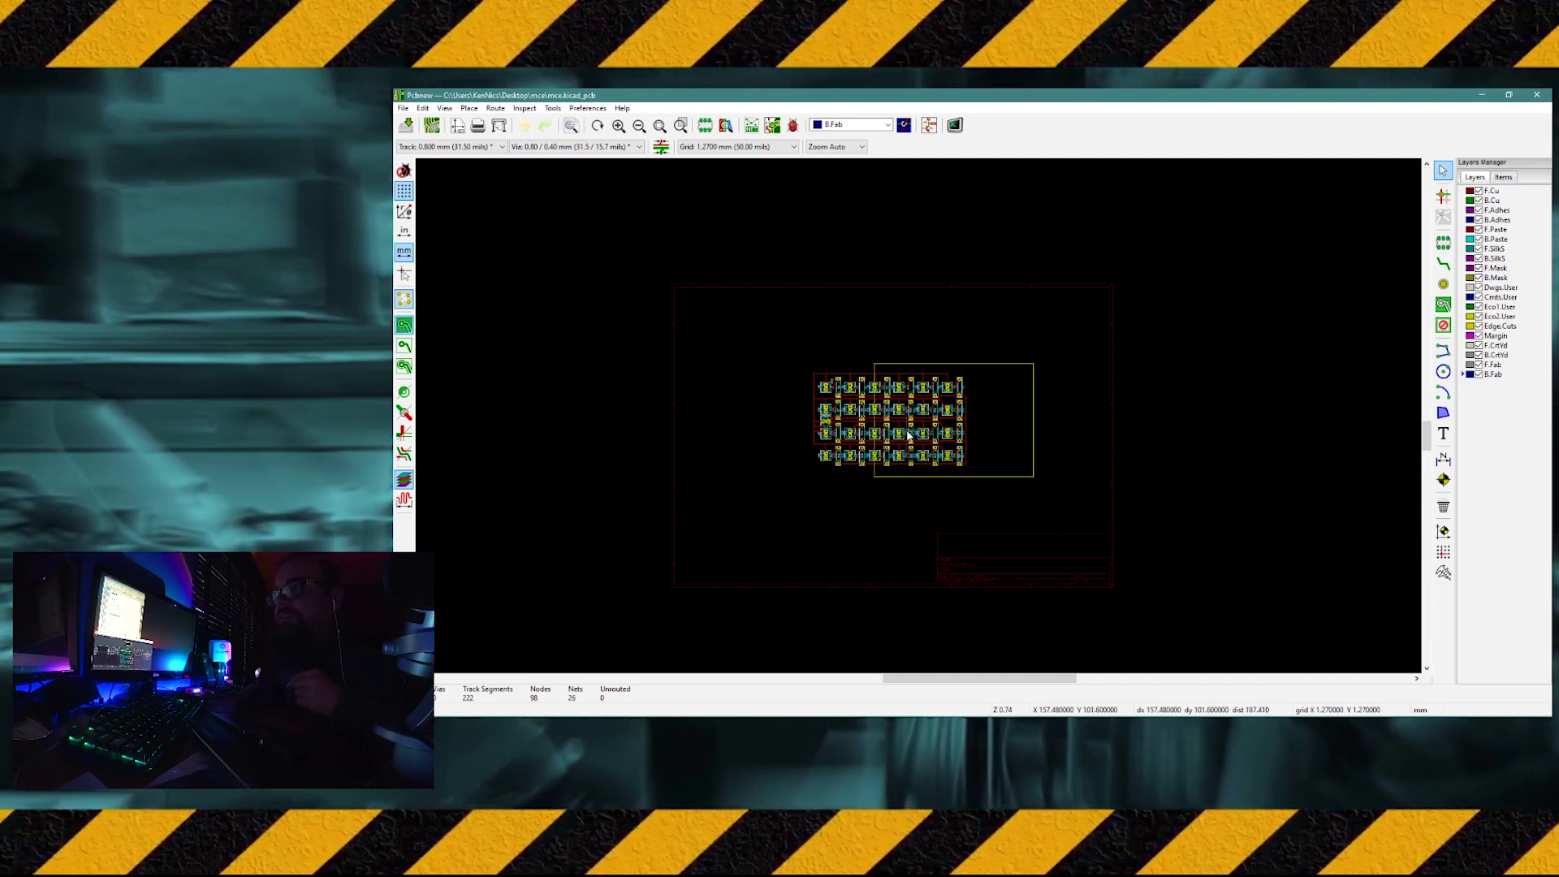
scroll(908, 436, "up", 4)
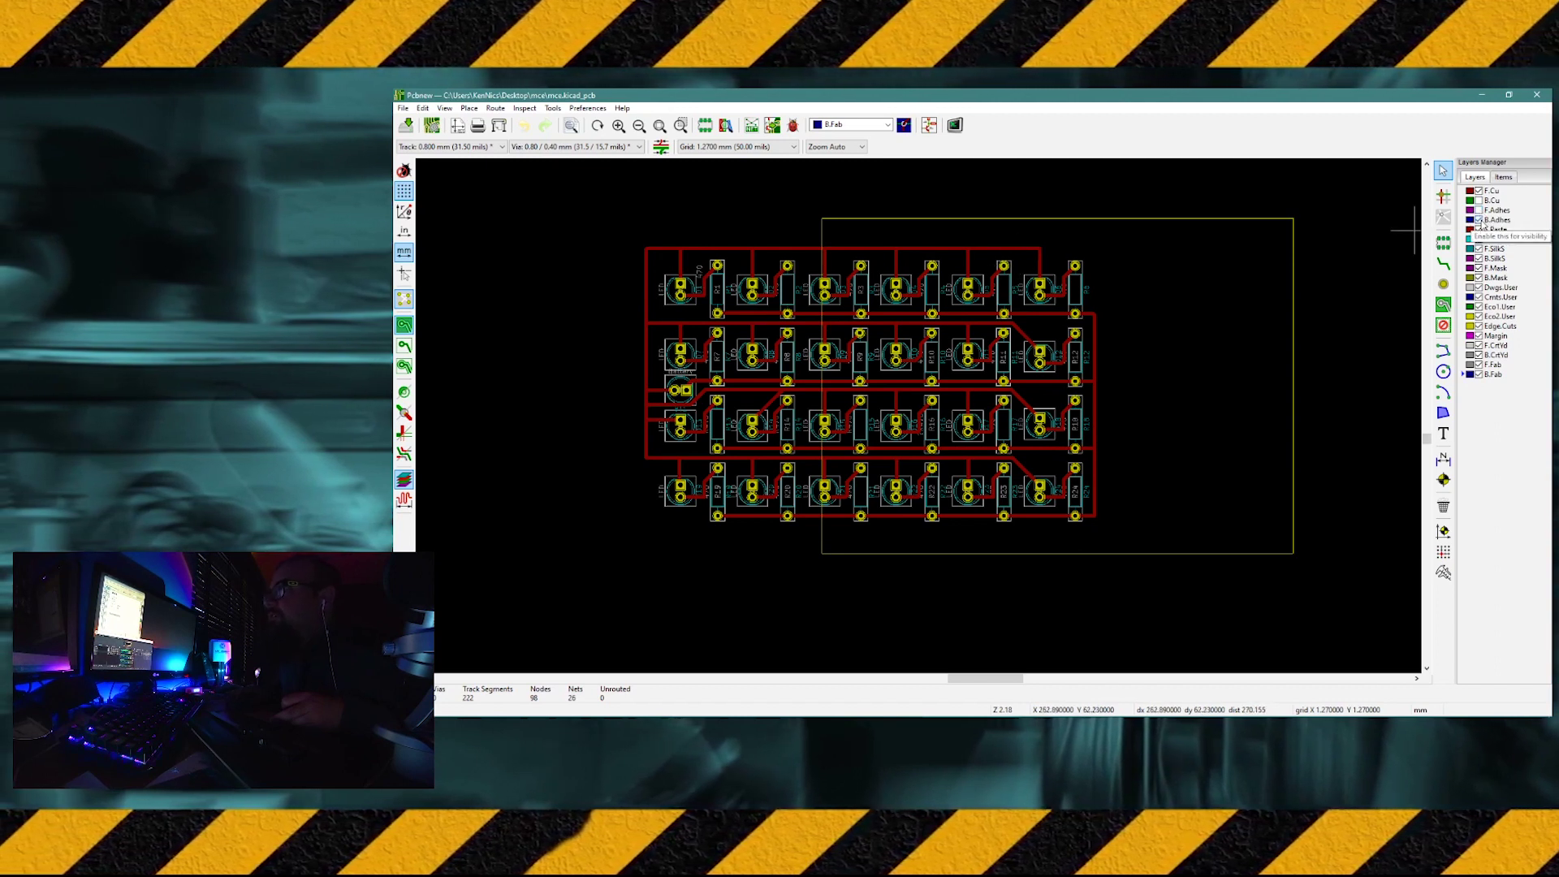
left_click(1478, 219)
left_click(1478, 229)
left_click(1479, 239)
left_click(1479, 249)
left_click(1478, 258)
left_click(1479, 268)
left_click(1479, 278)
left_click(1479, 287)
left_click(1479, 297)
left_click(1479, 307)
left_click(1478, 317)
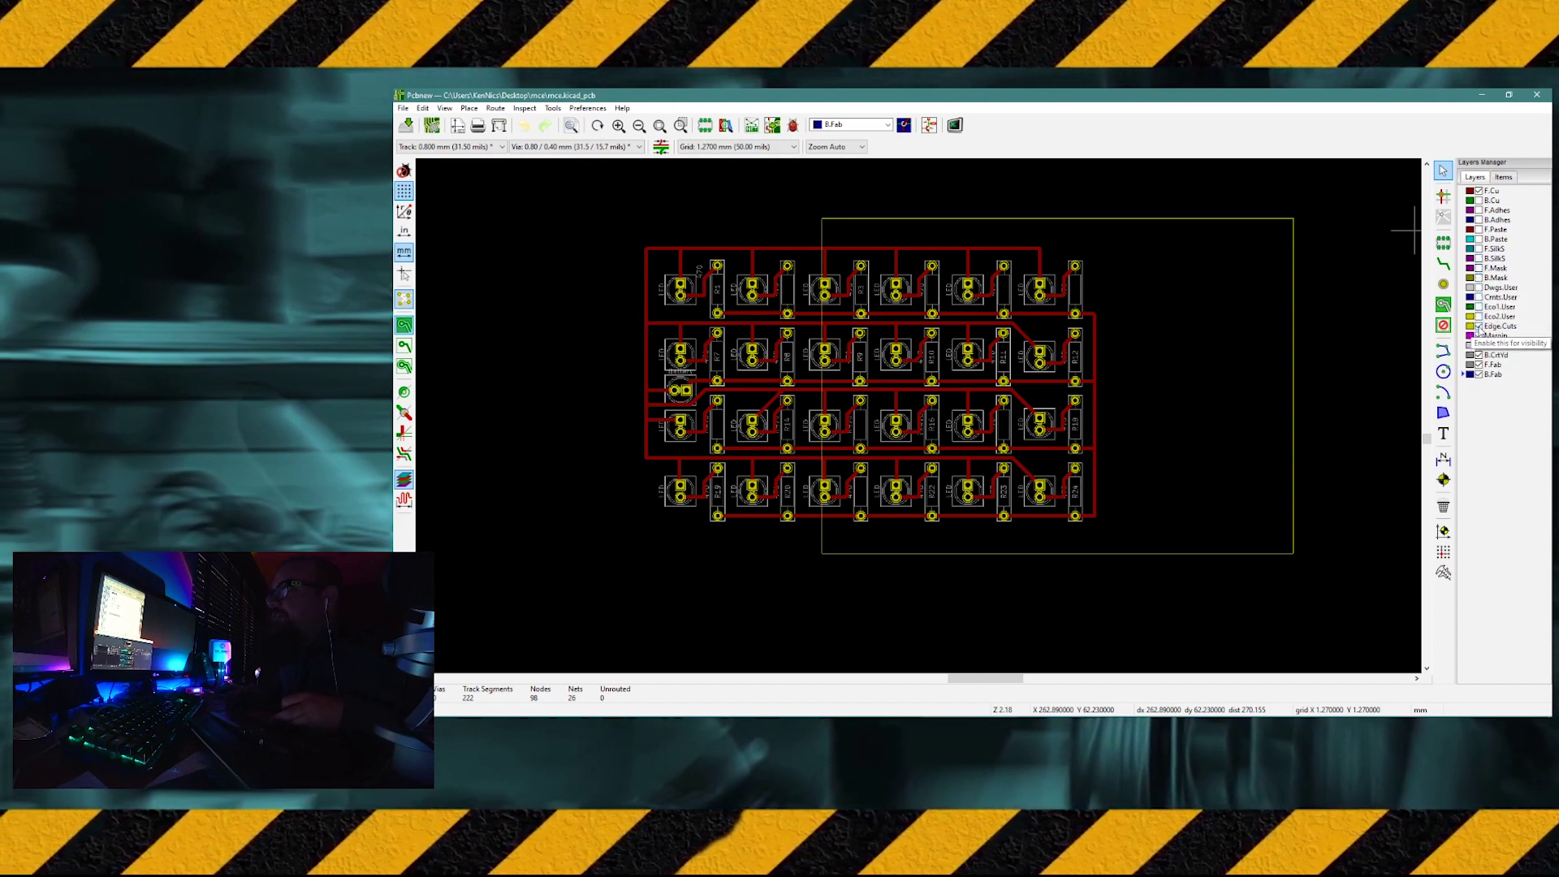
left_click(1478, 326)
left_click(1479, 336)
left_click(1479, 346)
left_click(1478, 365)
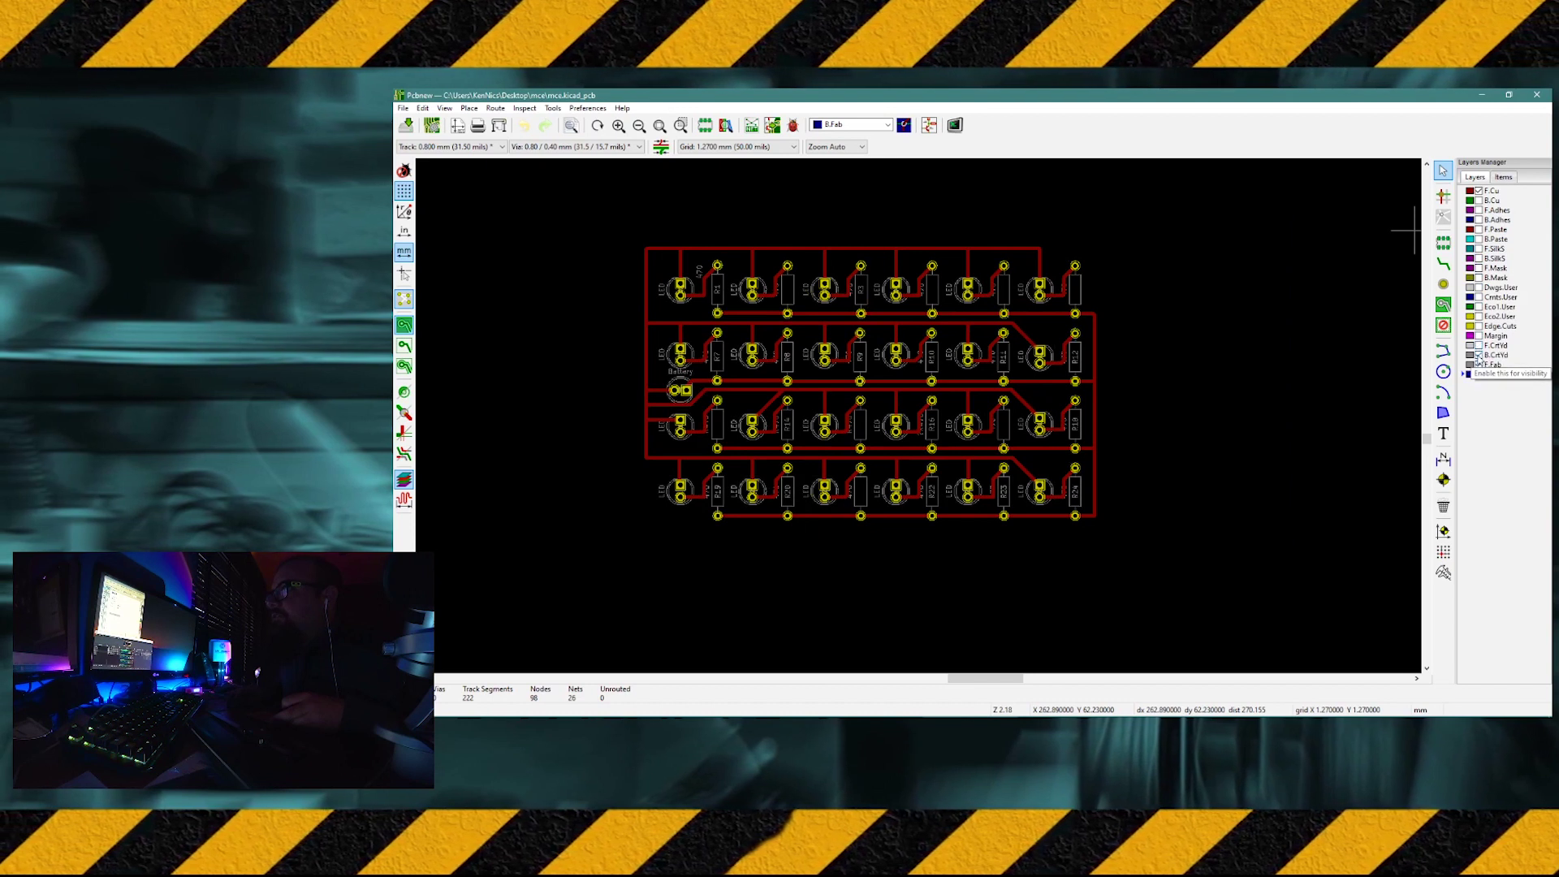
left_click(1479, 365)
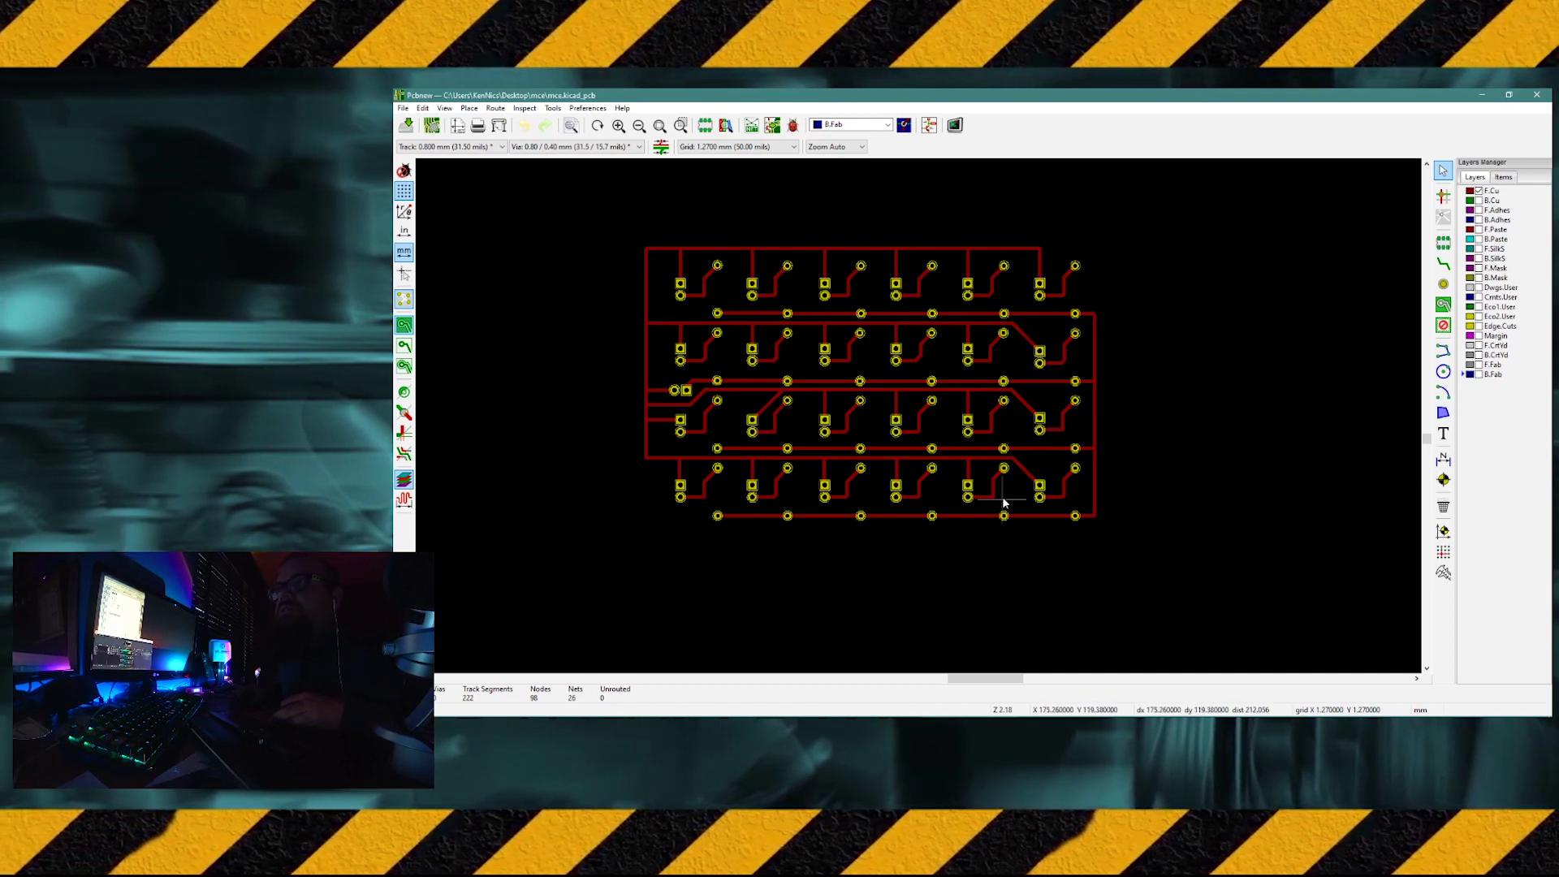
- Bring up the SVG export settings for the board and enable mirrored printing
left_click(403, 111)
mouse_move(521, 229)
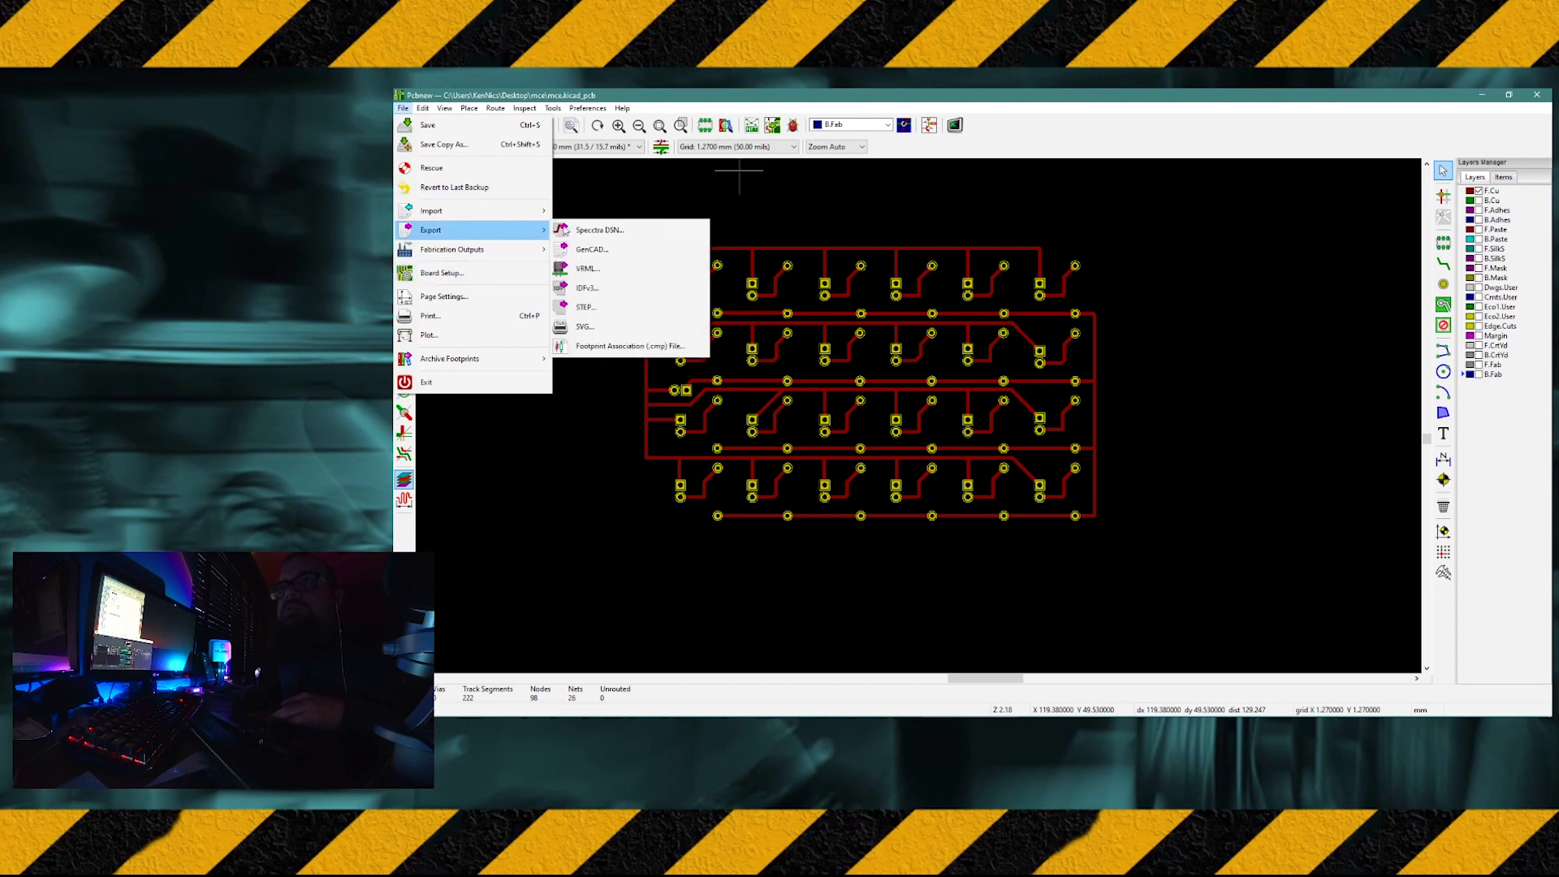
left_click(593, 335)
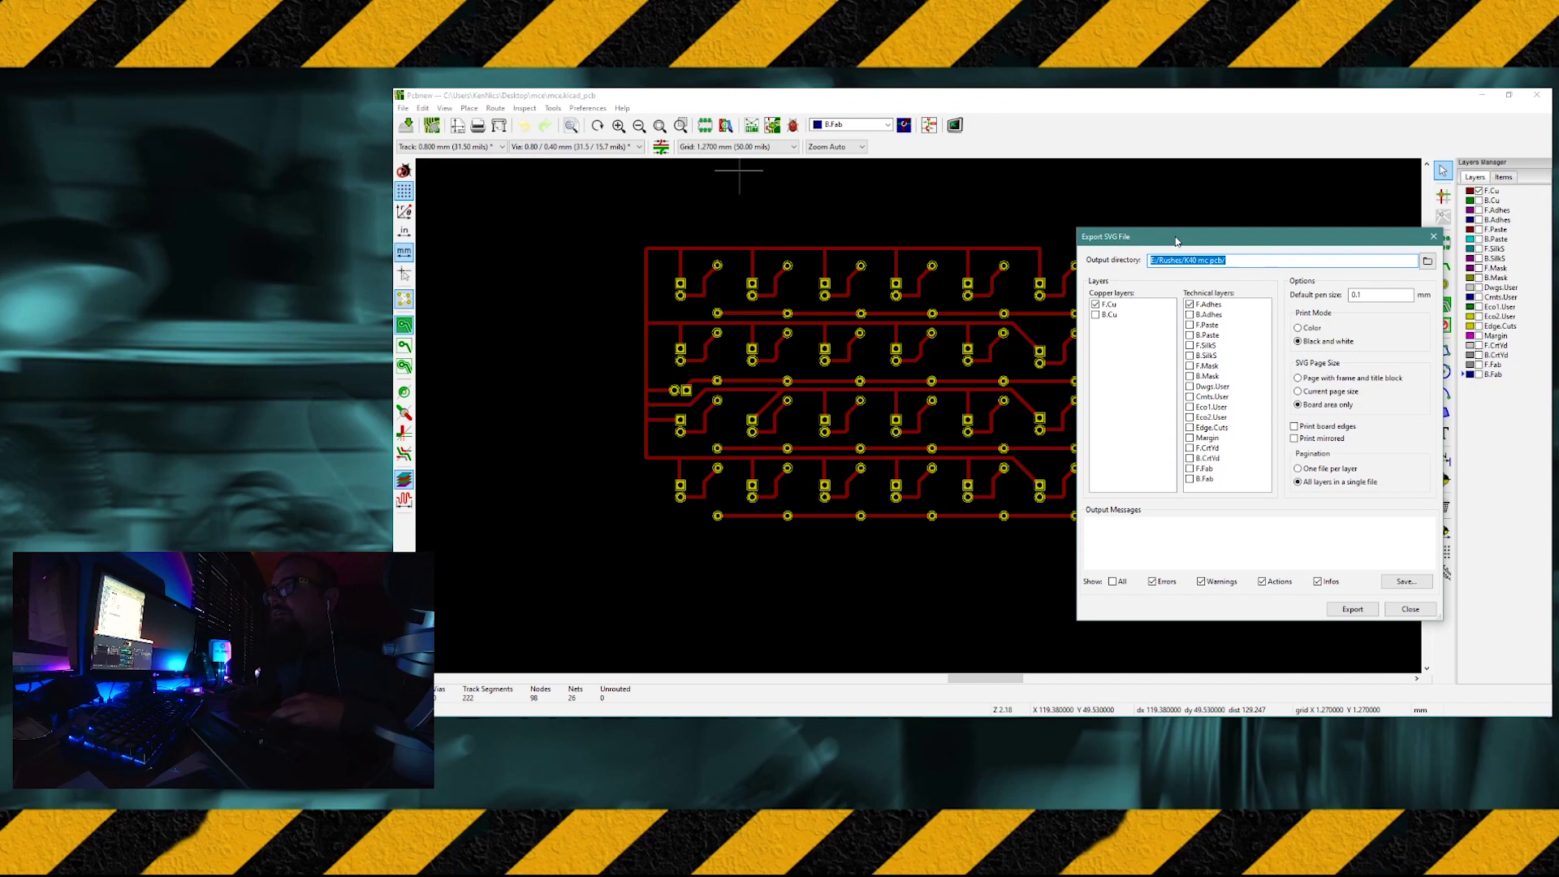
left_click_drag(1177, 241, 1009, 238)
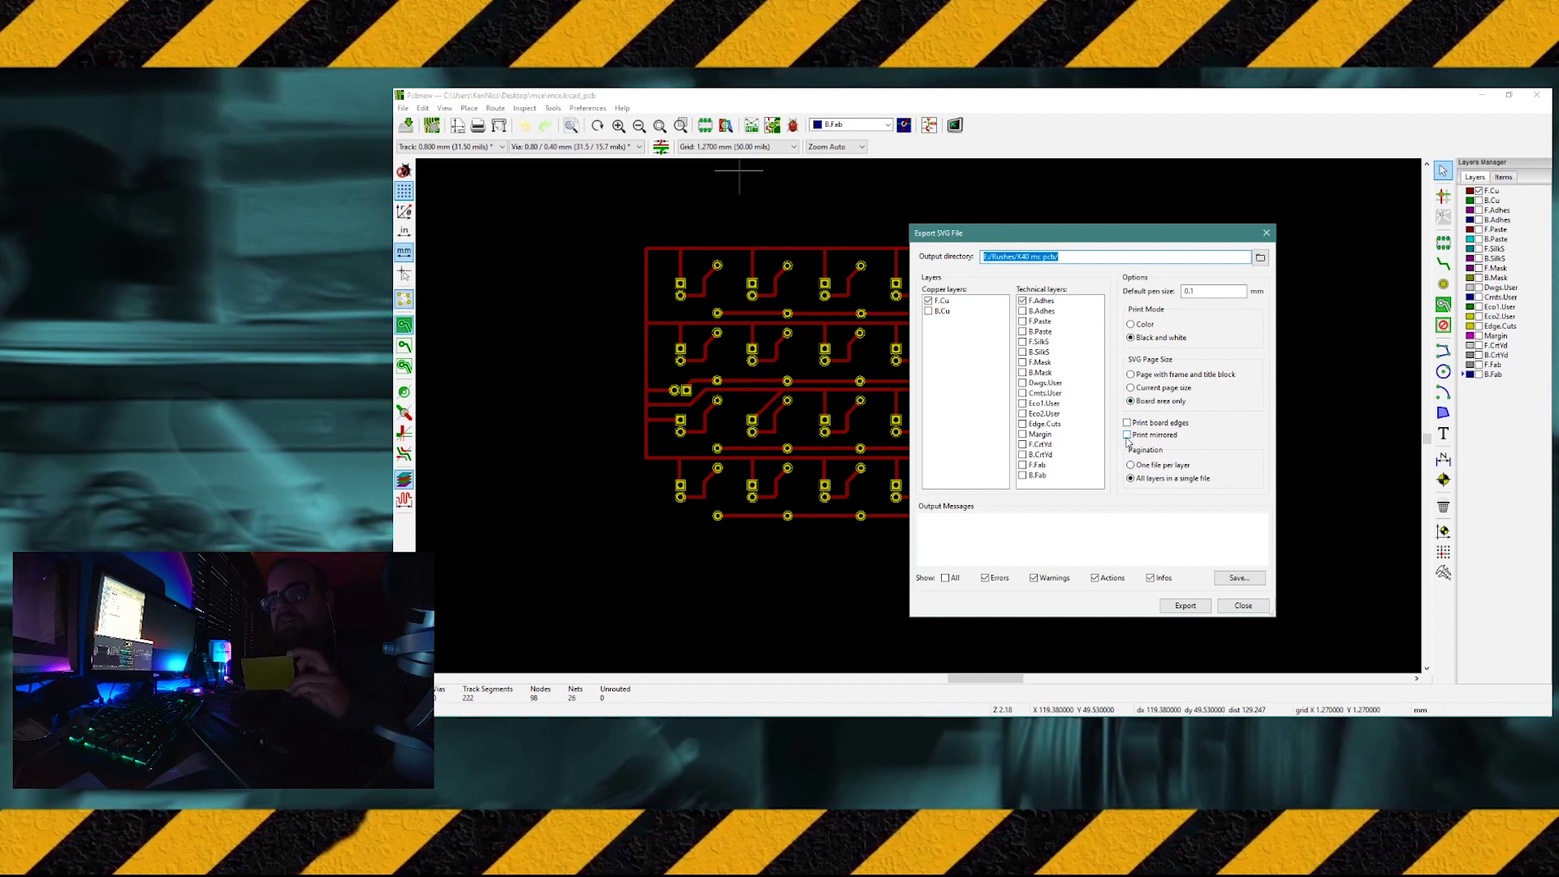
left_click(1127, 436)
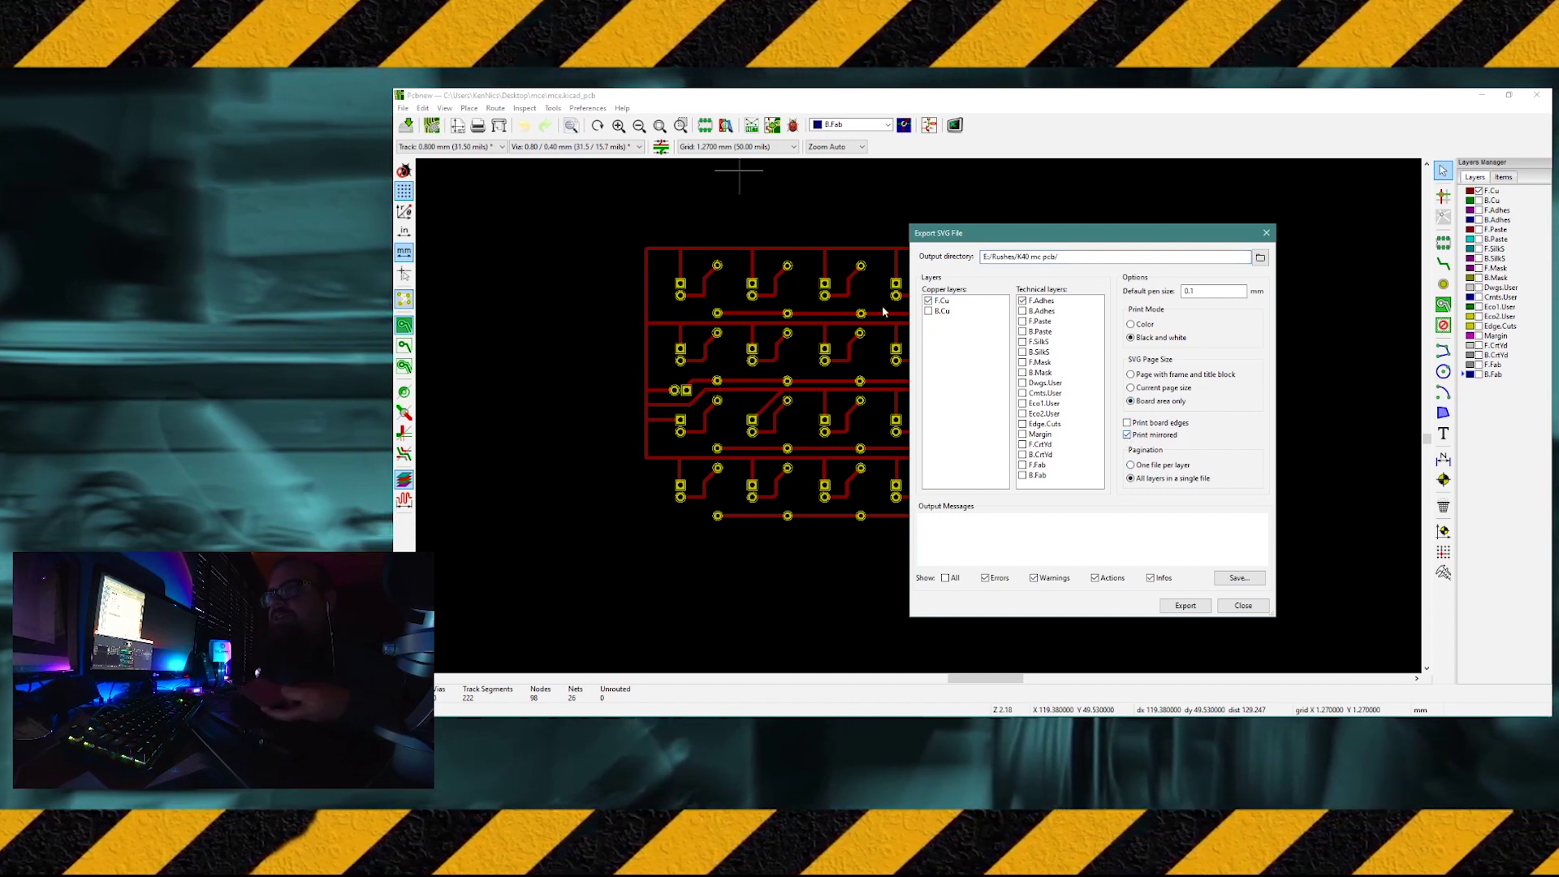
left_click_drag(989, 239, 1177, 238)
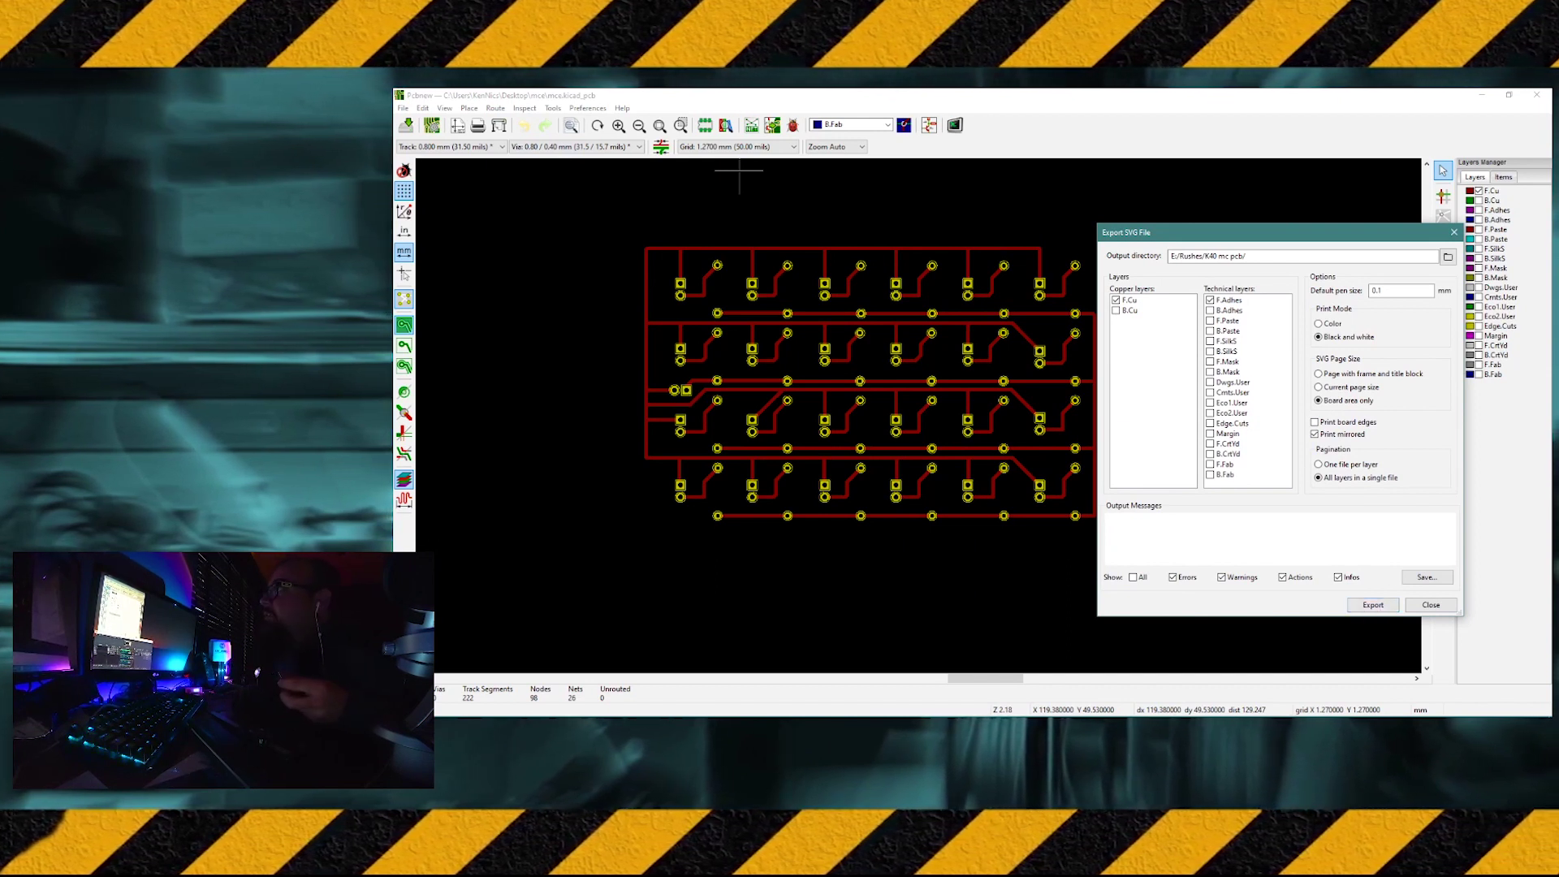
- Switch to CorelDRAW and maximize both its window and the mce-F_Cu_1.cdr document
key("alt+Tab")
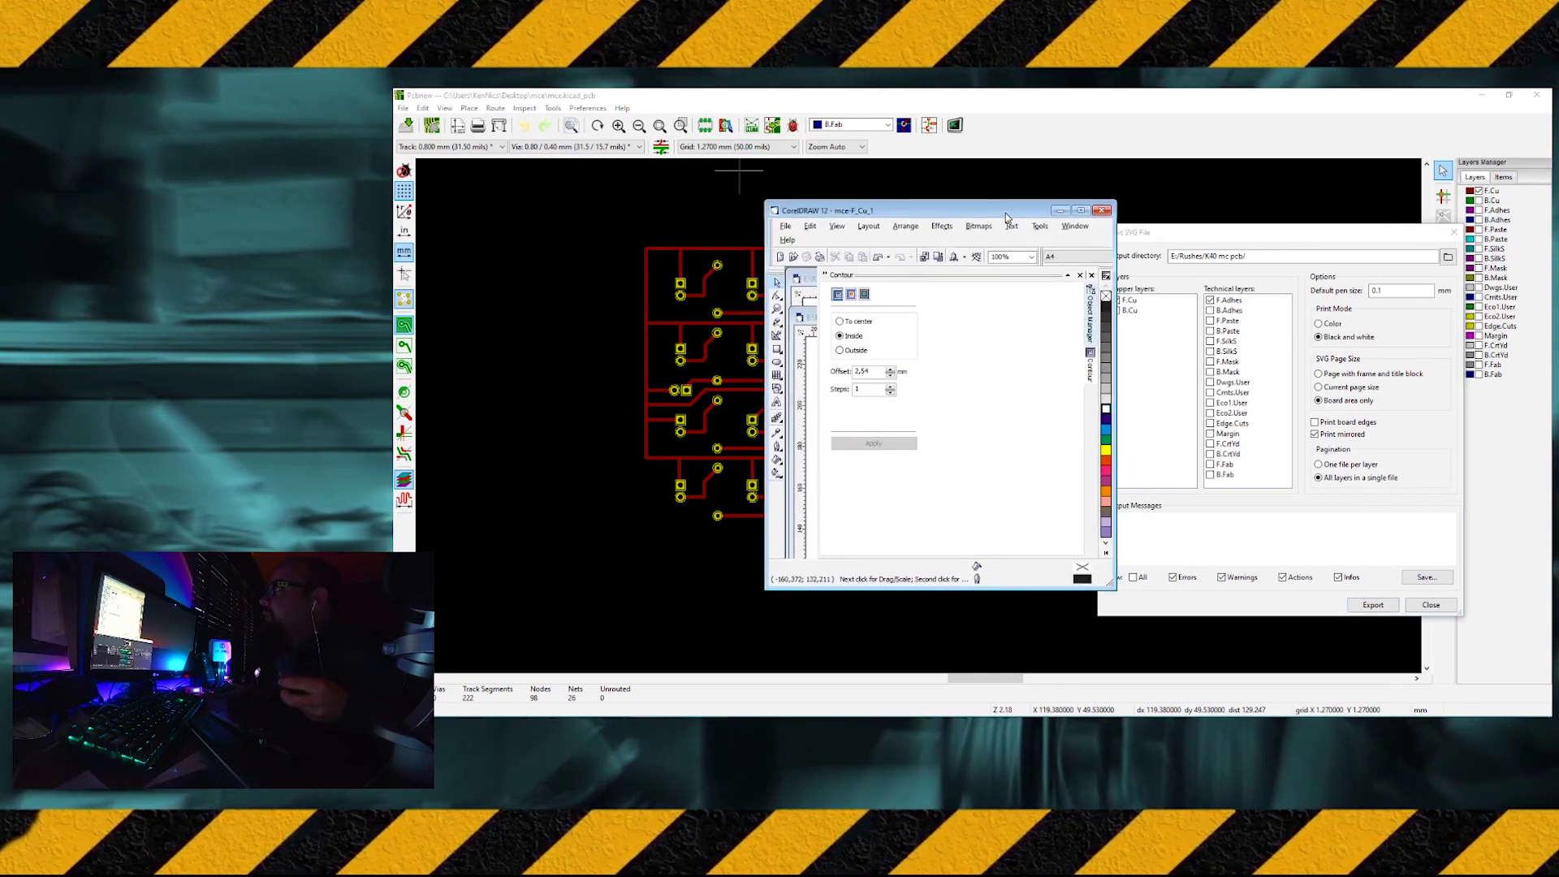
left_click(1079, 211)
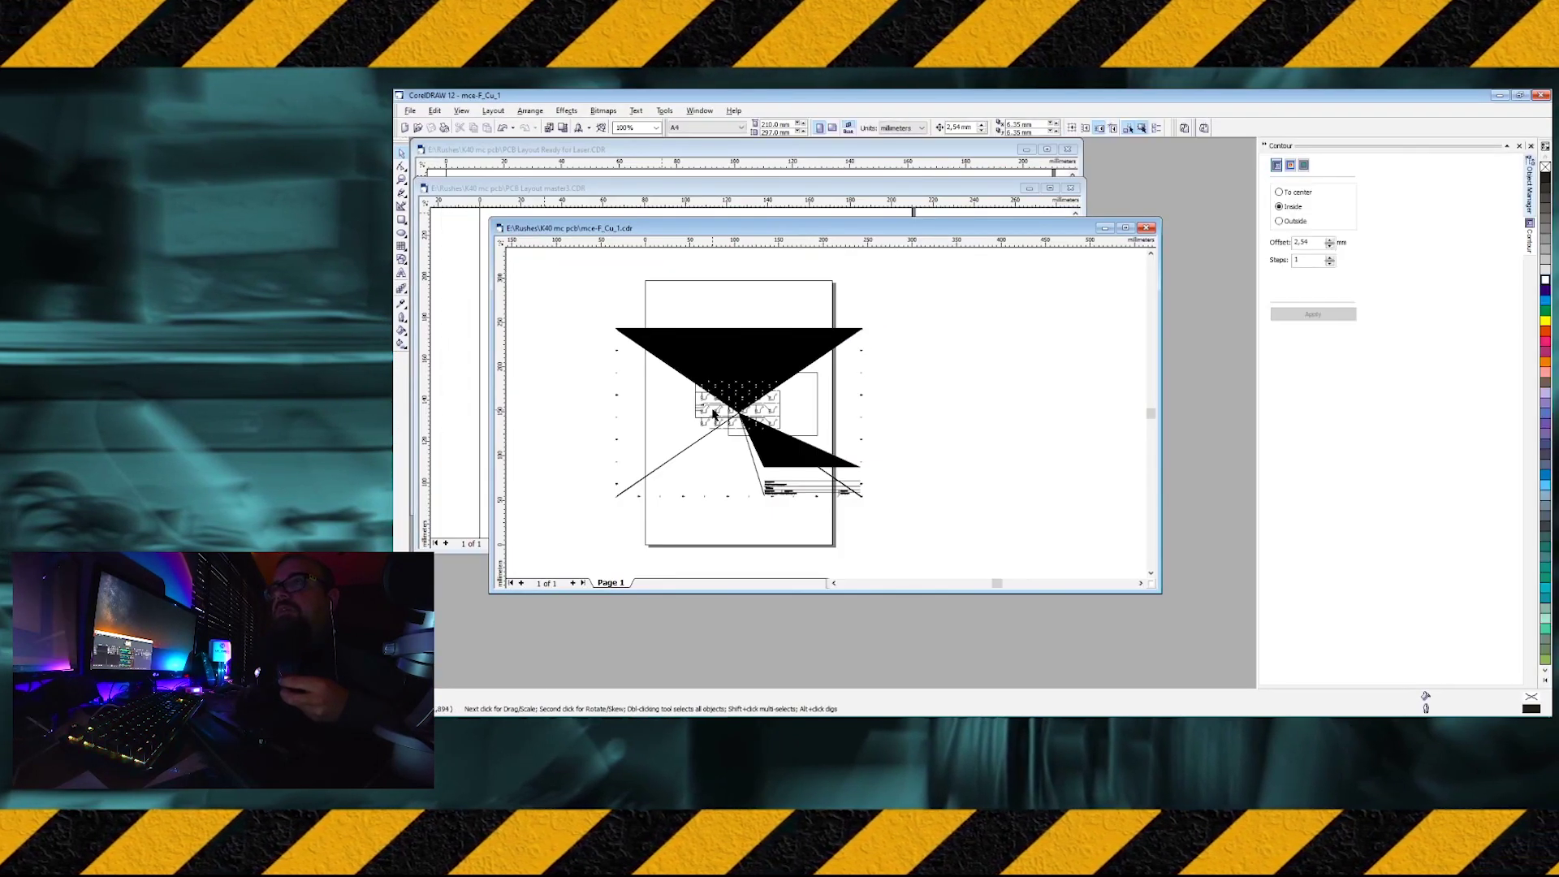
left_click(1125, 229)
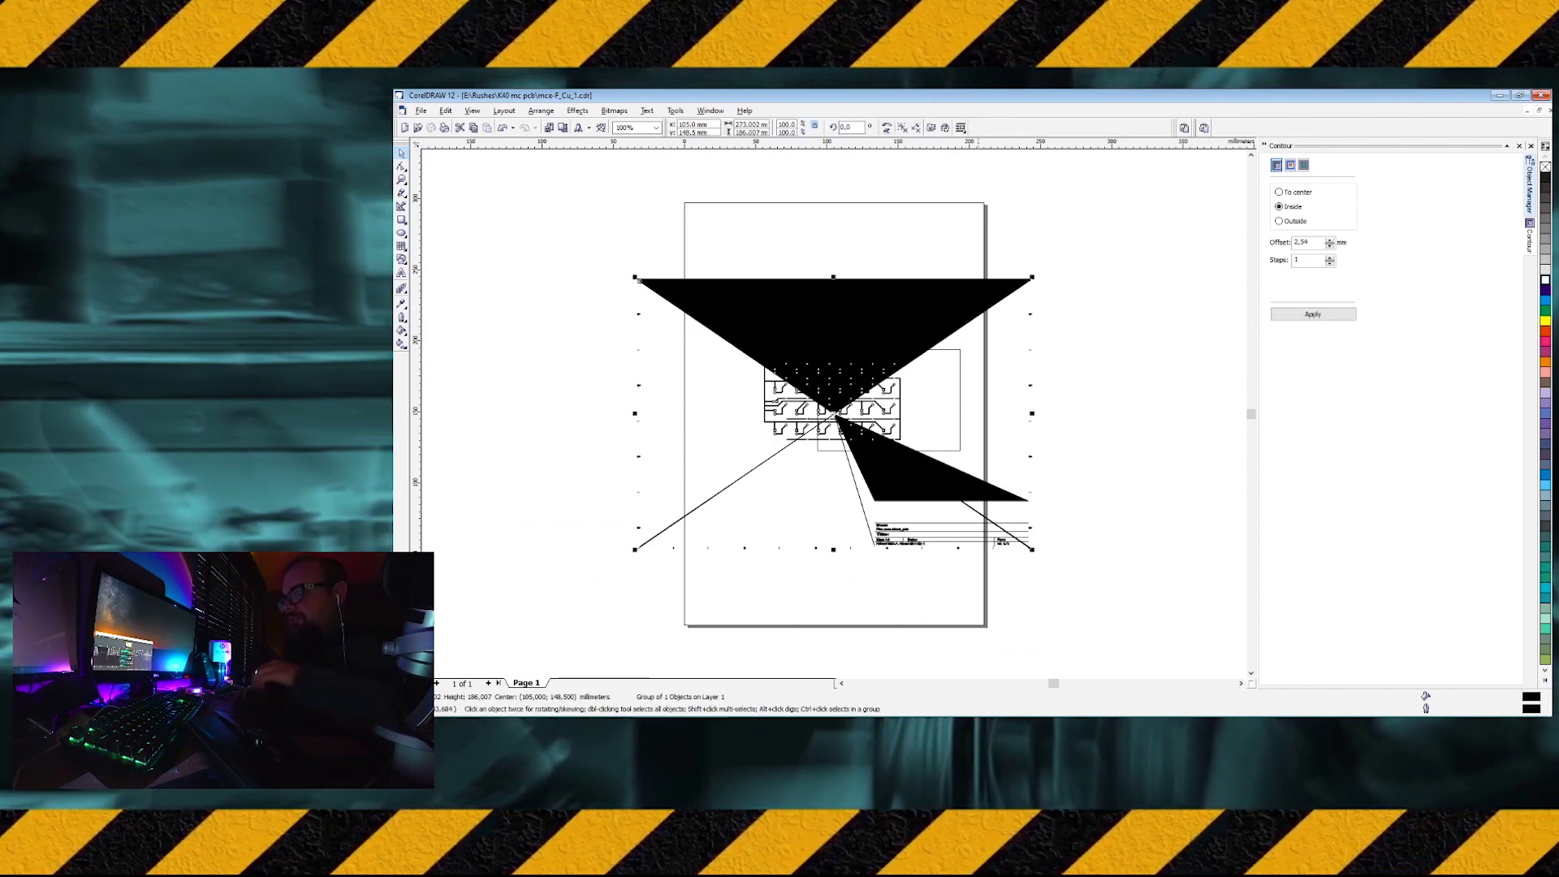
- Delete the black-filled page frame shape and the title block below the PCB traces
left_click(985, 312)
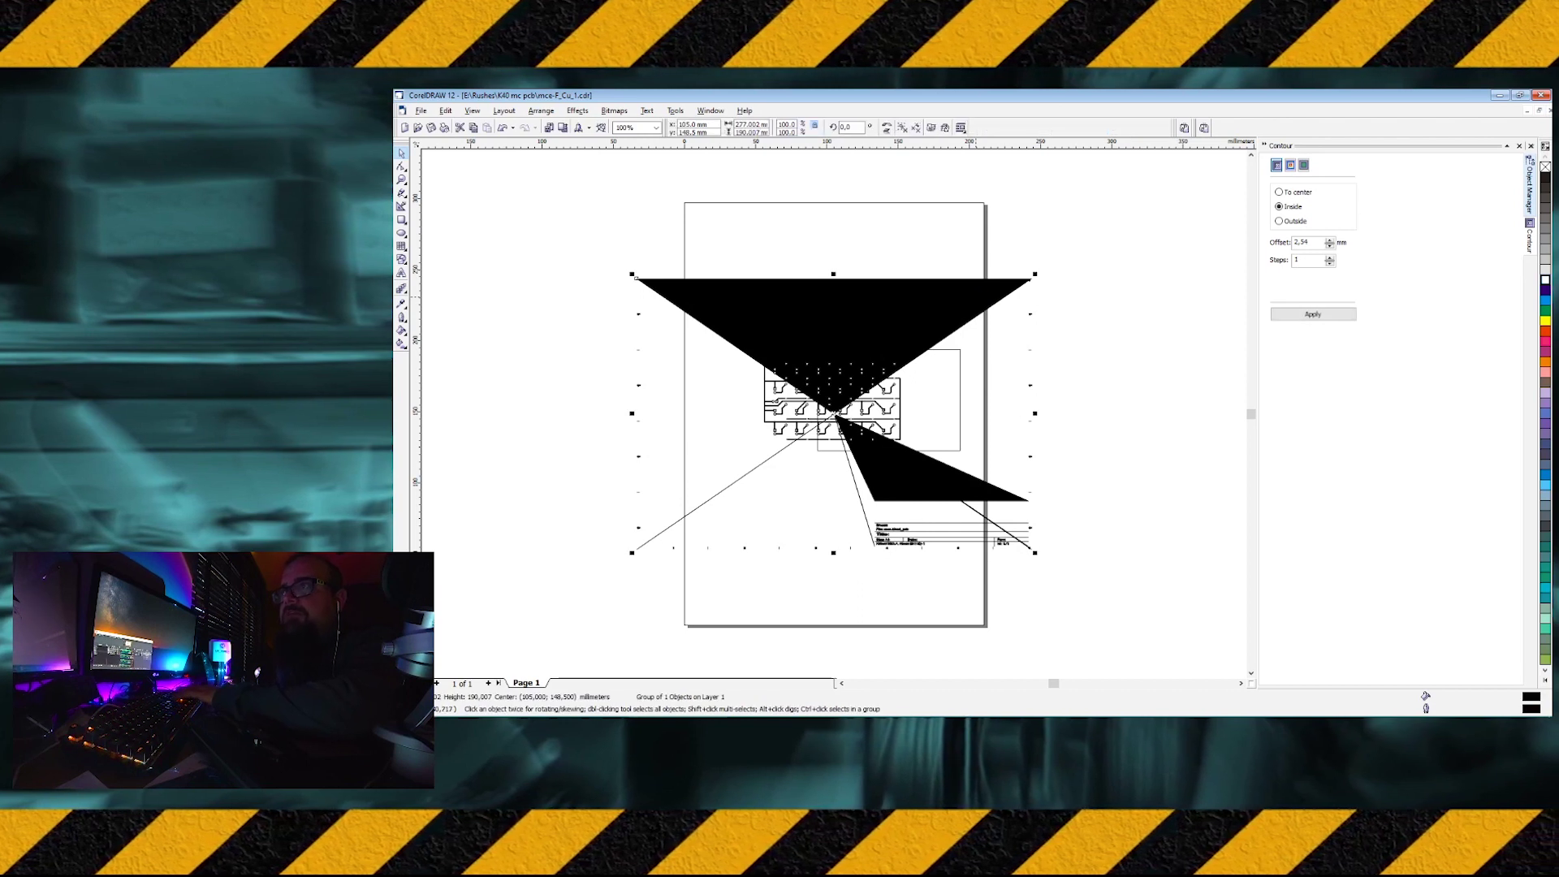
key("Delete")
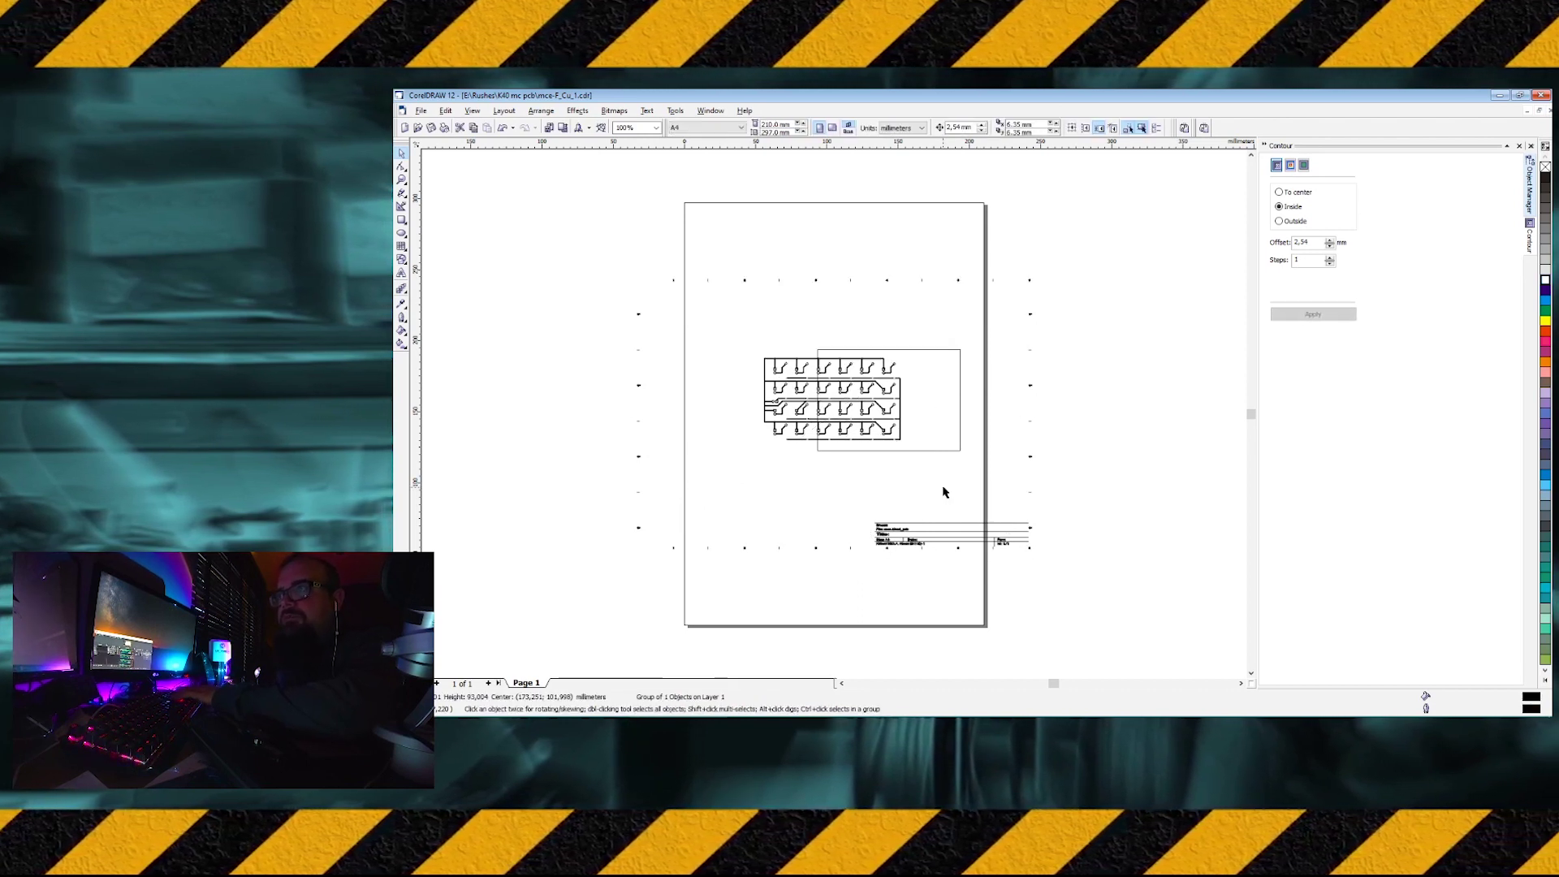
left_click_drag(1069, 574, 581, 497)
key("Delete")
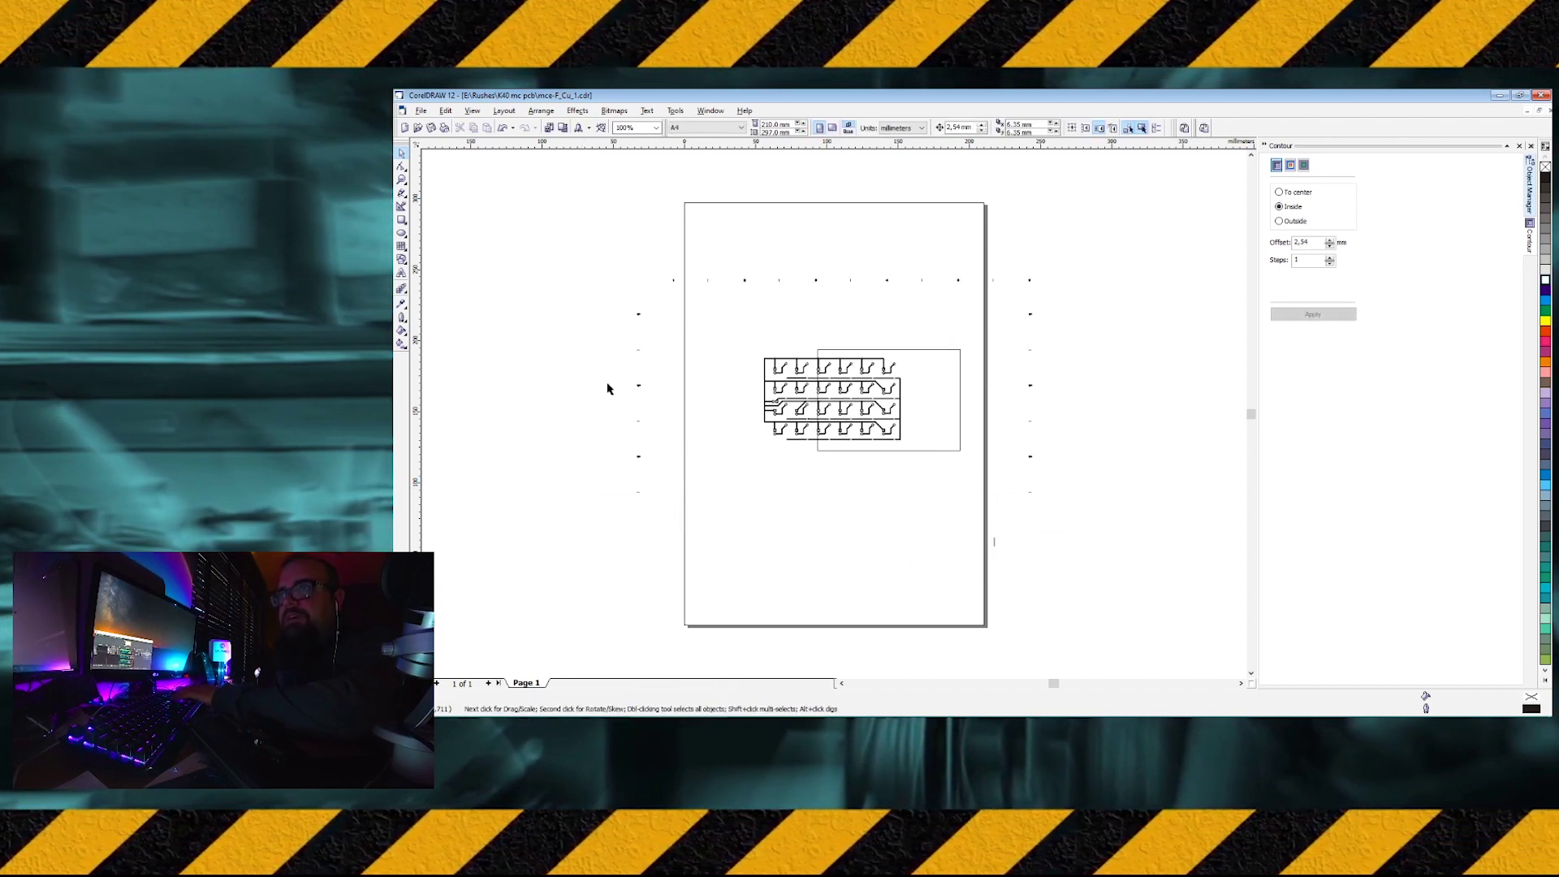
- Delete the leftover frame tick marks around the page and the board outline rectangle overlapping the traces
left_click_drag(555, 226, 743, 575)
key("Delete")
left_click_drag(616, 240, 1179, 348)
key("Delete")
left_click_drag(1140, 226, 951, 591)
key("Delete")
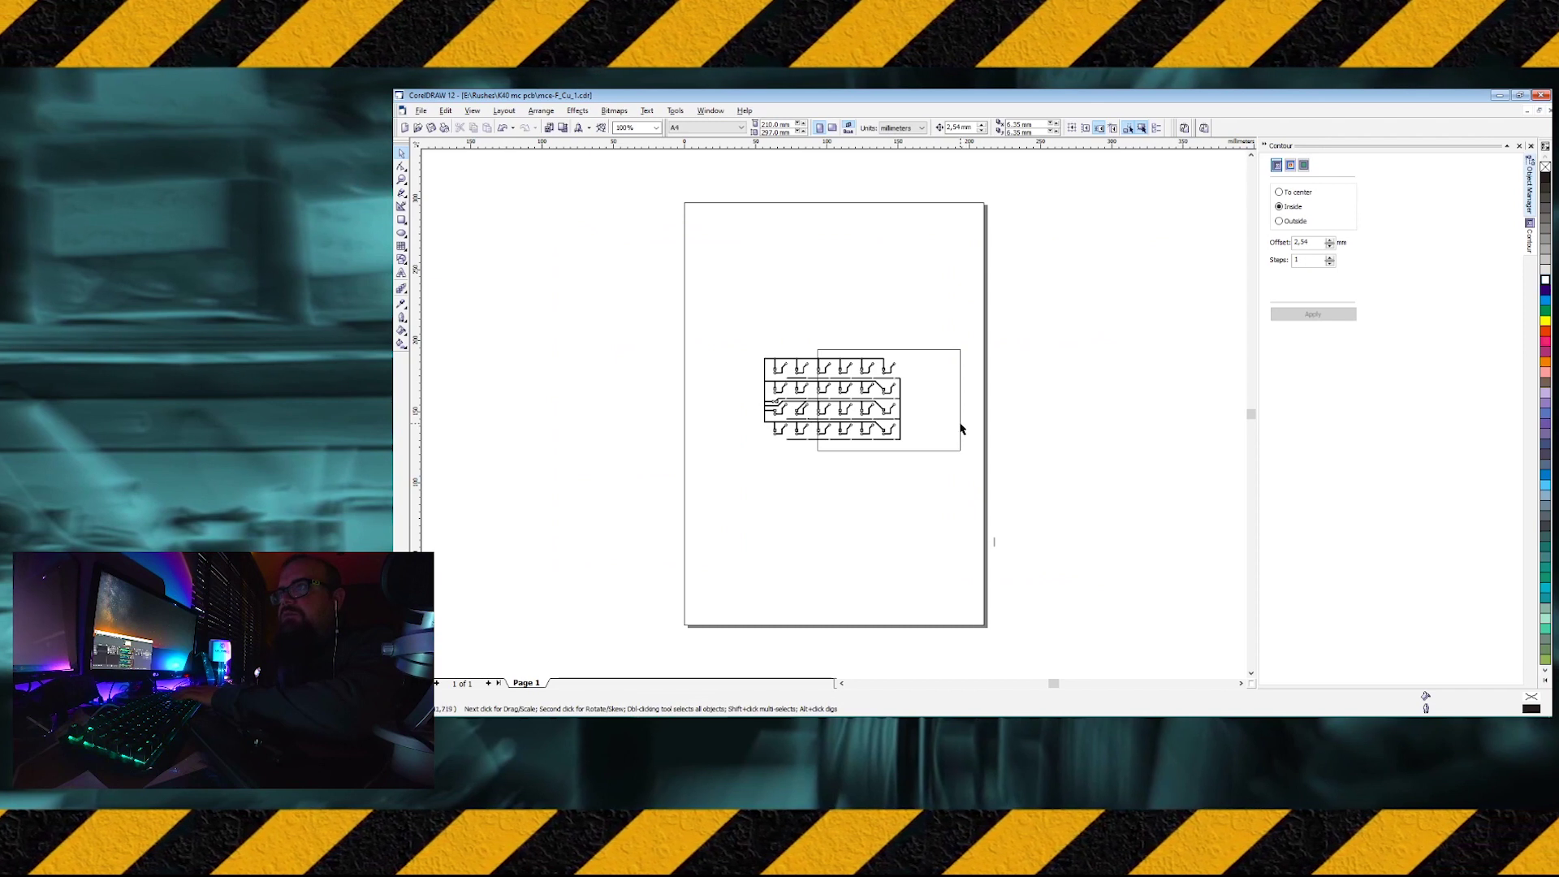
left_click(961, 424)
key("Delete")
- Set black as the default fill for new graphic objects
scroll(810, 410, "up", 5)
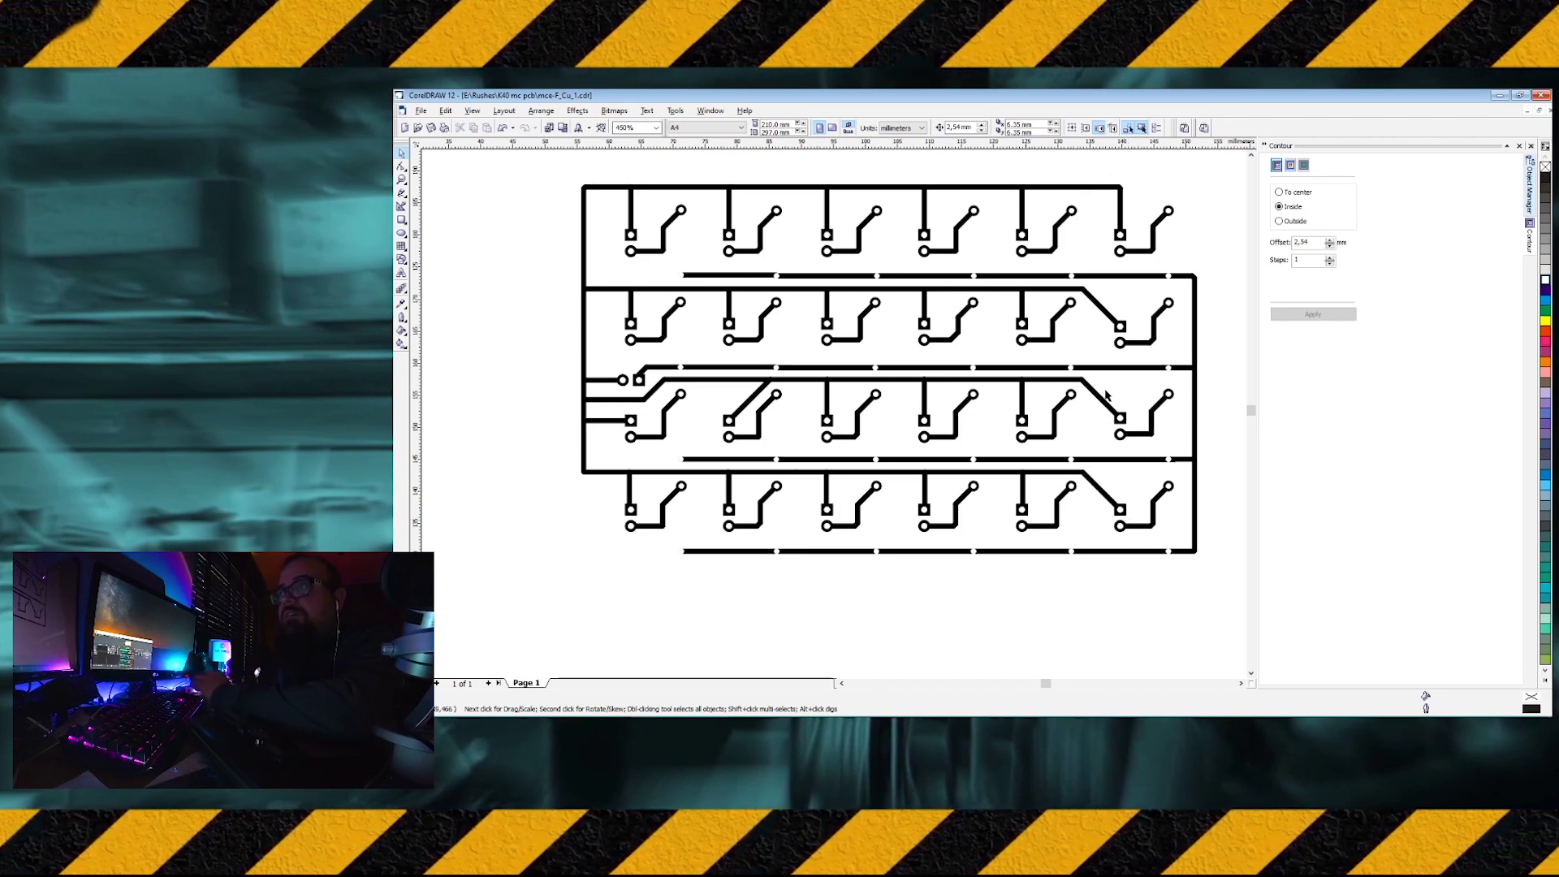
scroll(978, 386, "up", 1)
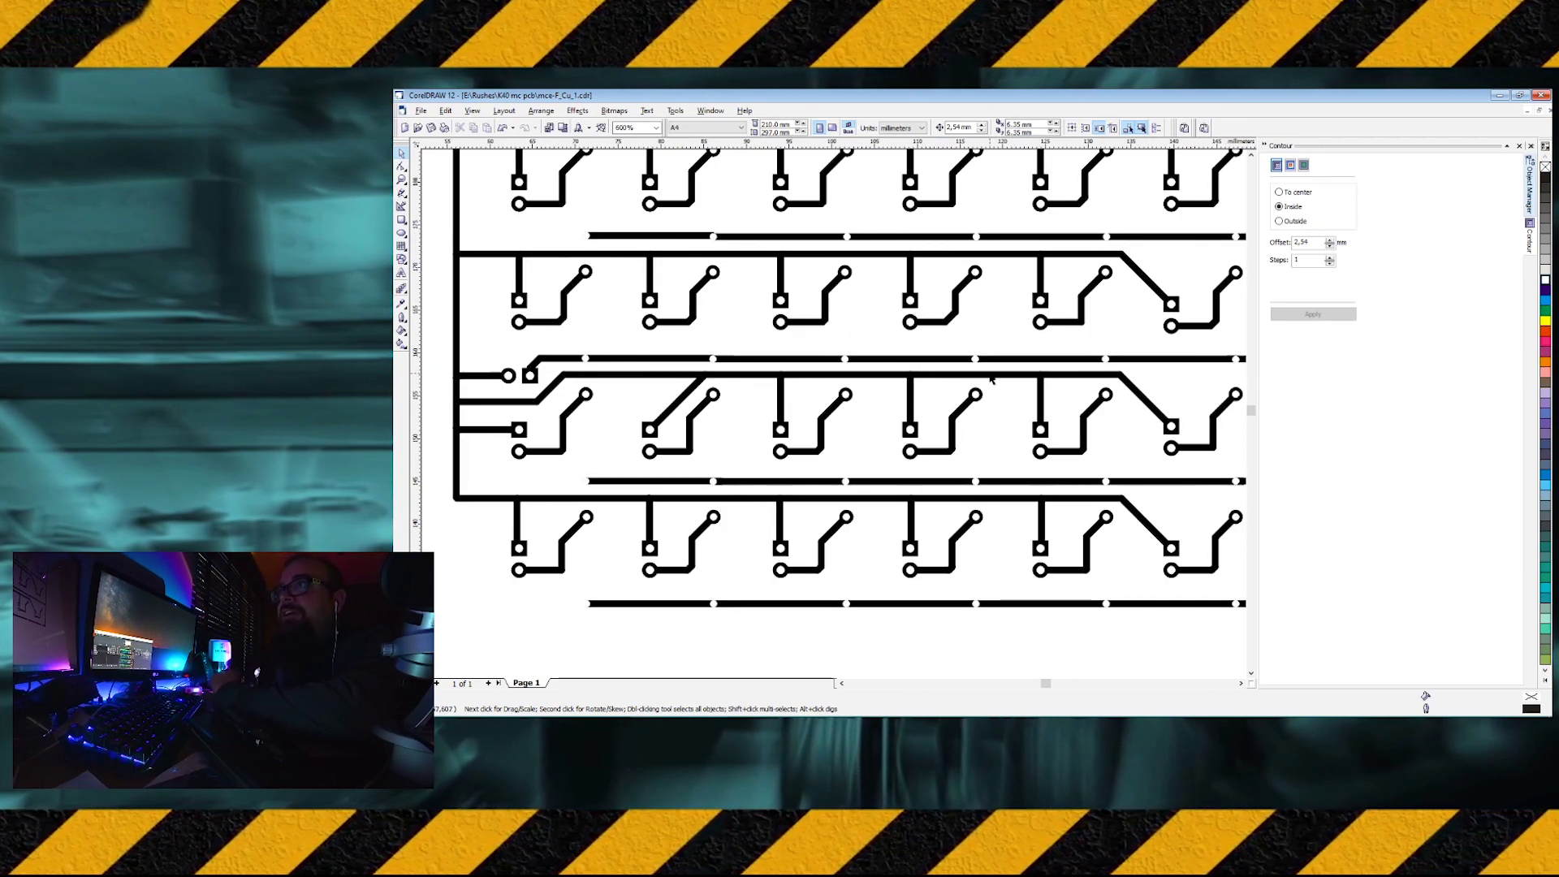
scroll(981, 349, "up", 2)
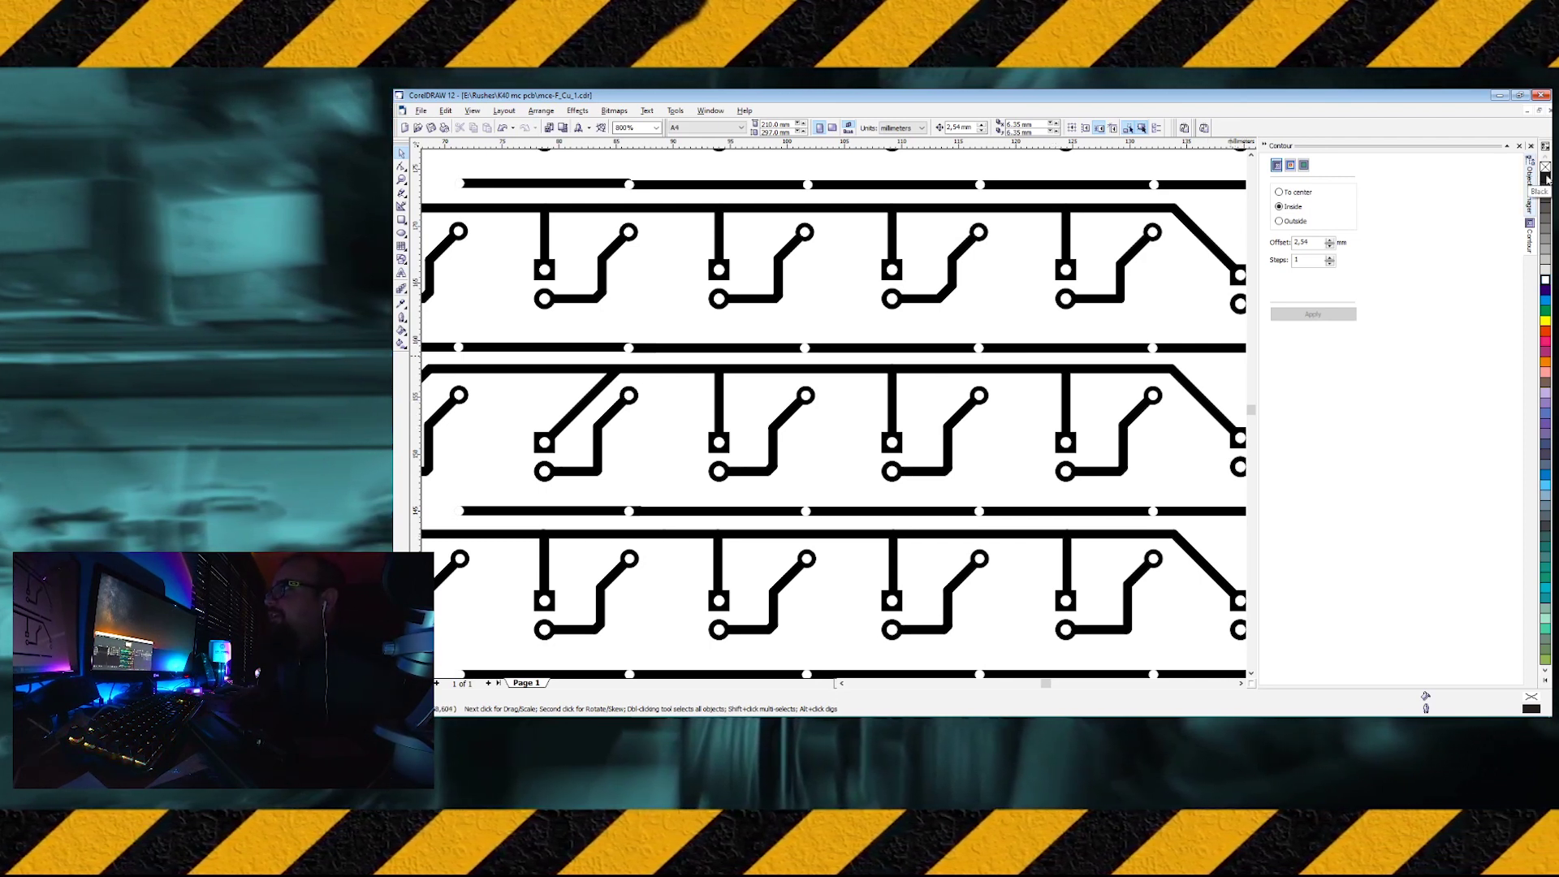
left_click(1545, 280)
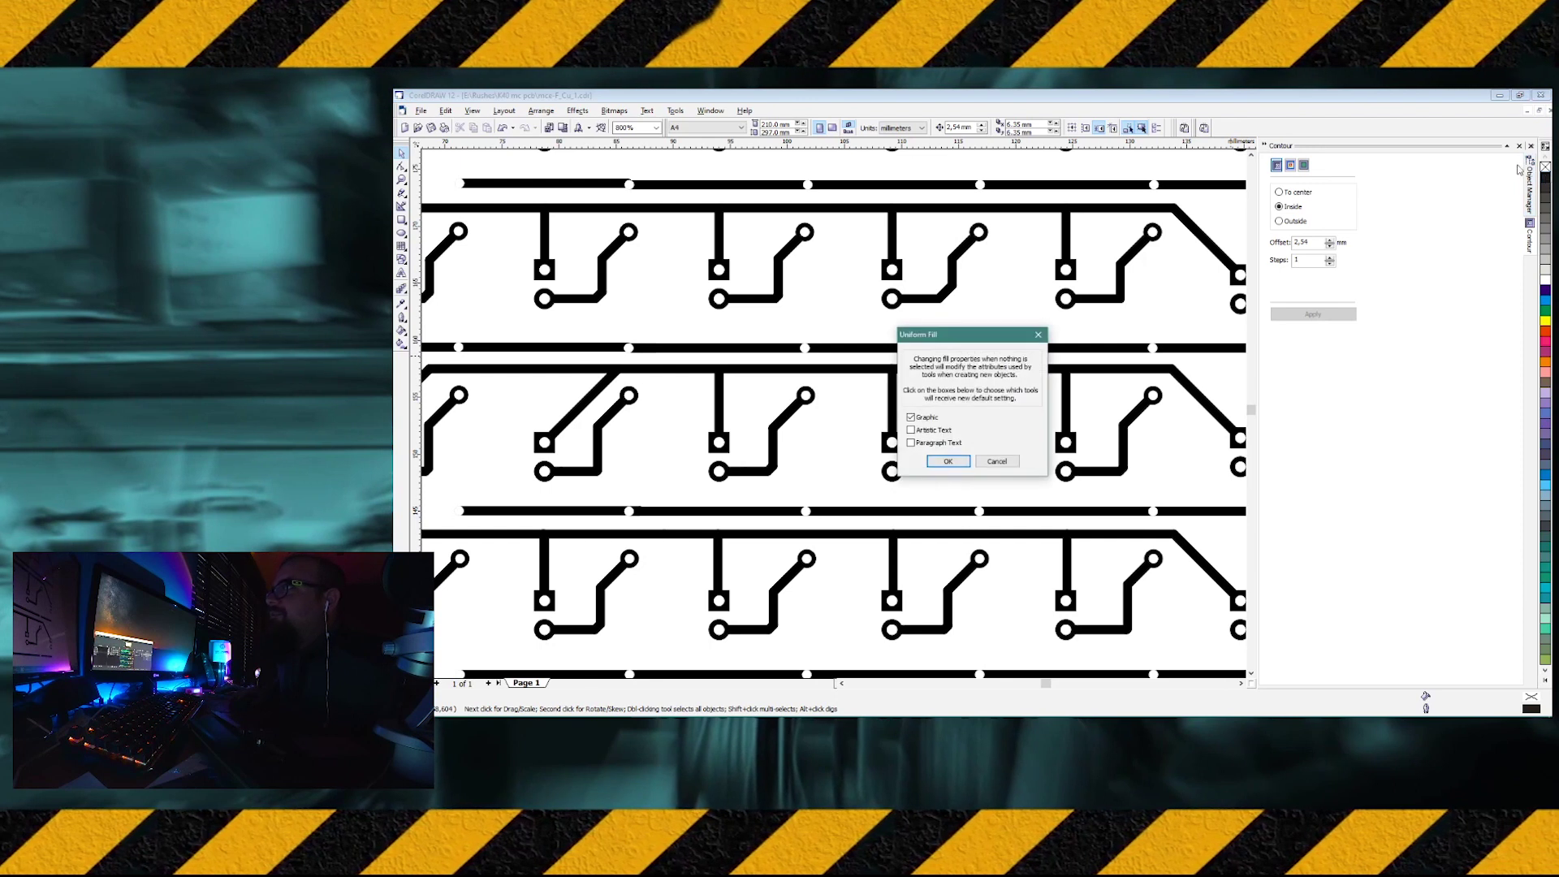
left_click(944, 462)
- Draw a filled circle about 1.75 mm in diameter over a round pad at the end of a trace
left_click(401, 232)
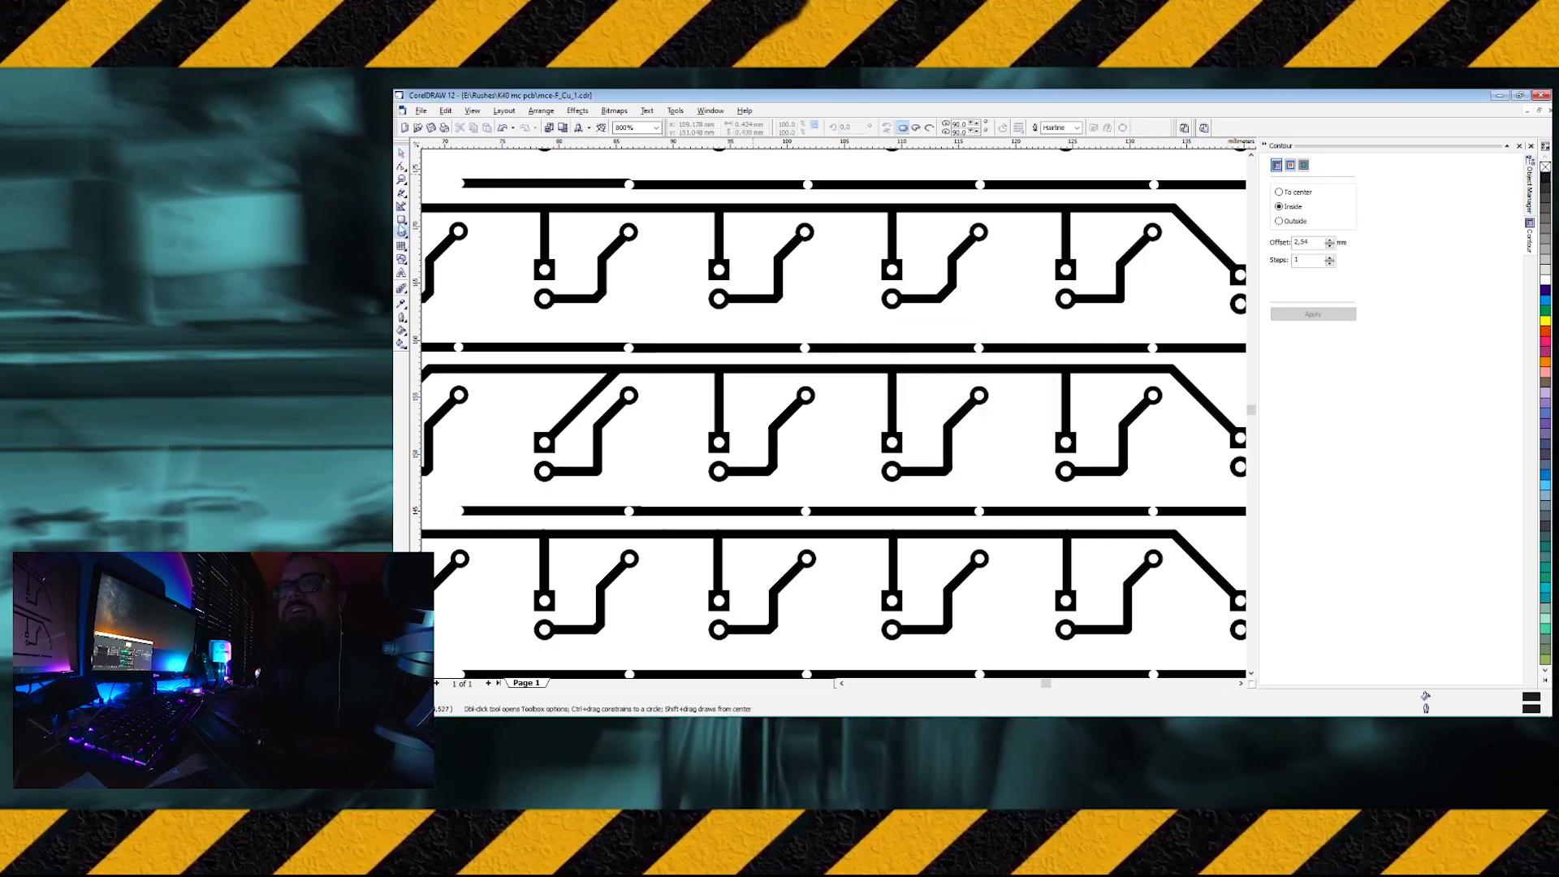
scroll(788, 406, "up", 3)
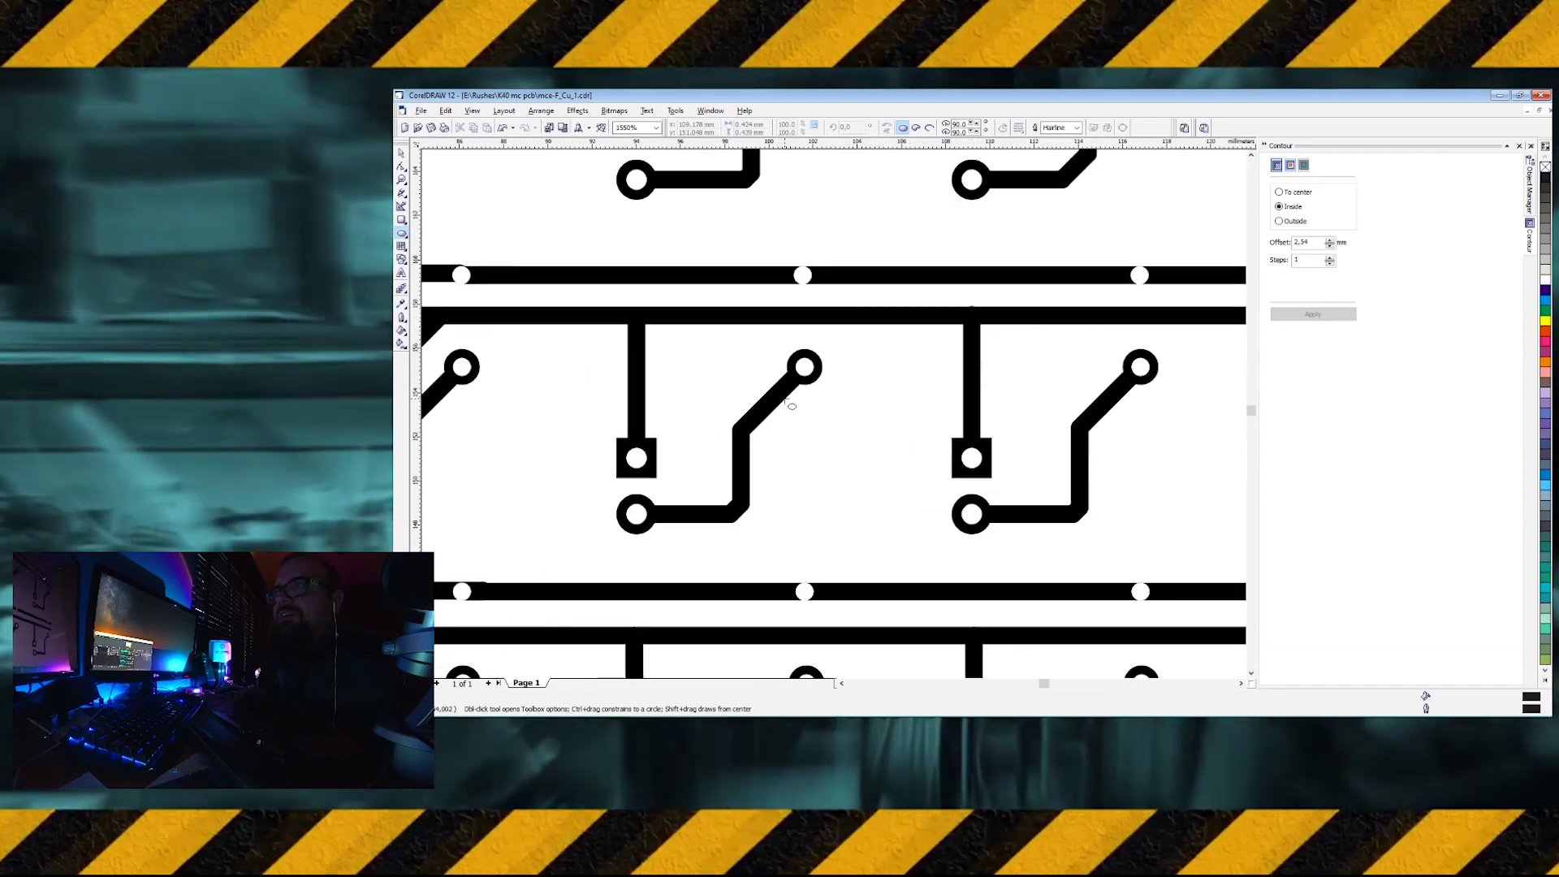
left_click_drag(782, 348, 822, 388)
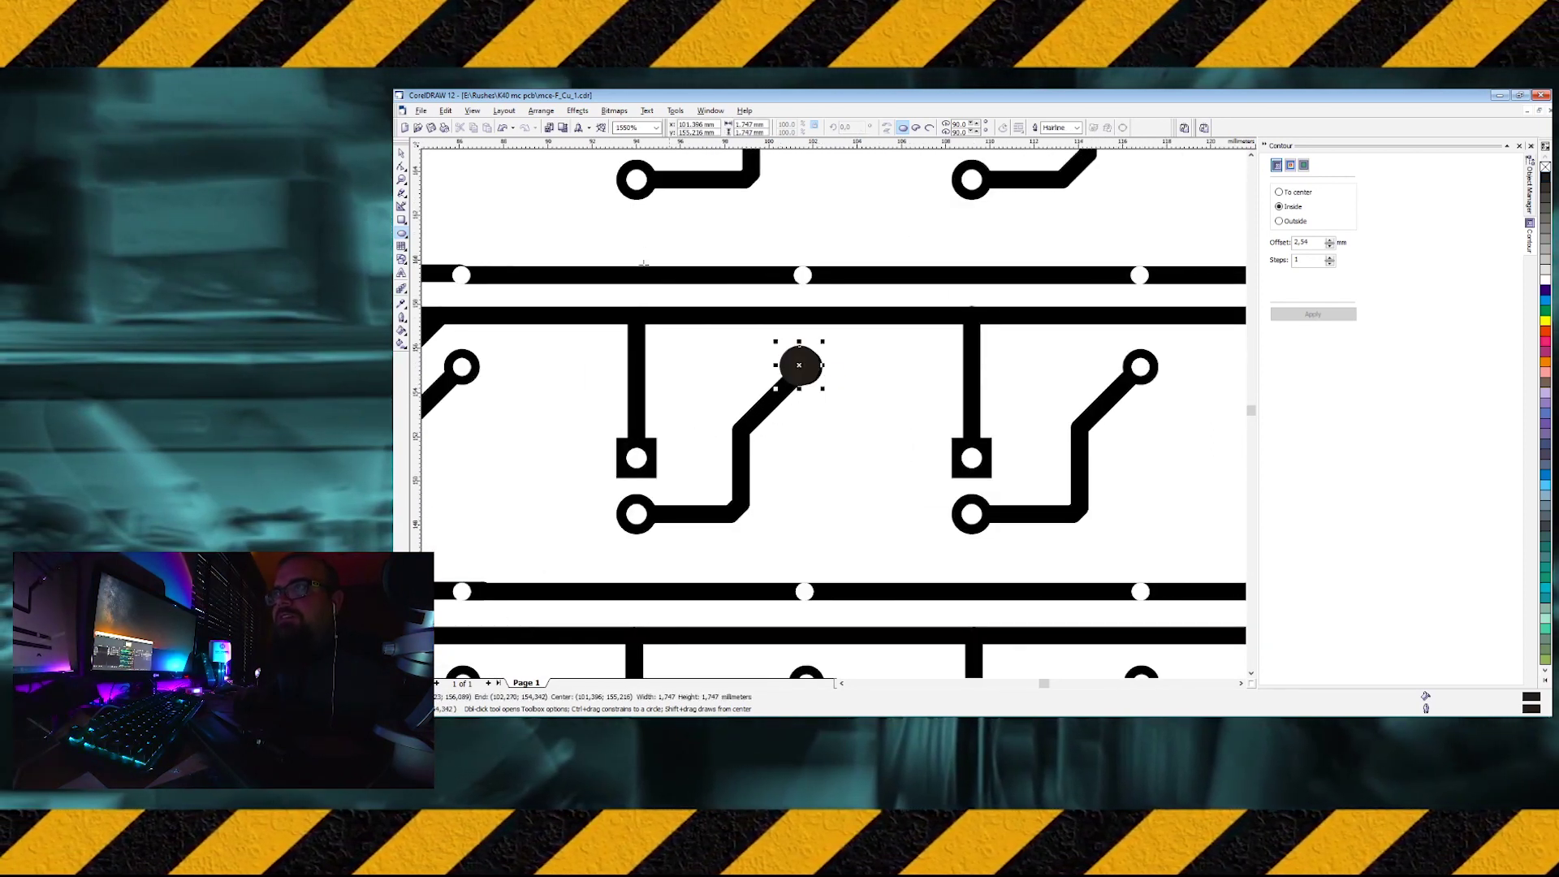
- Move the black circle over a ringless hole in the horizontal trace, one pad column further right
left_click(401, 154)
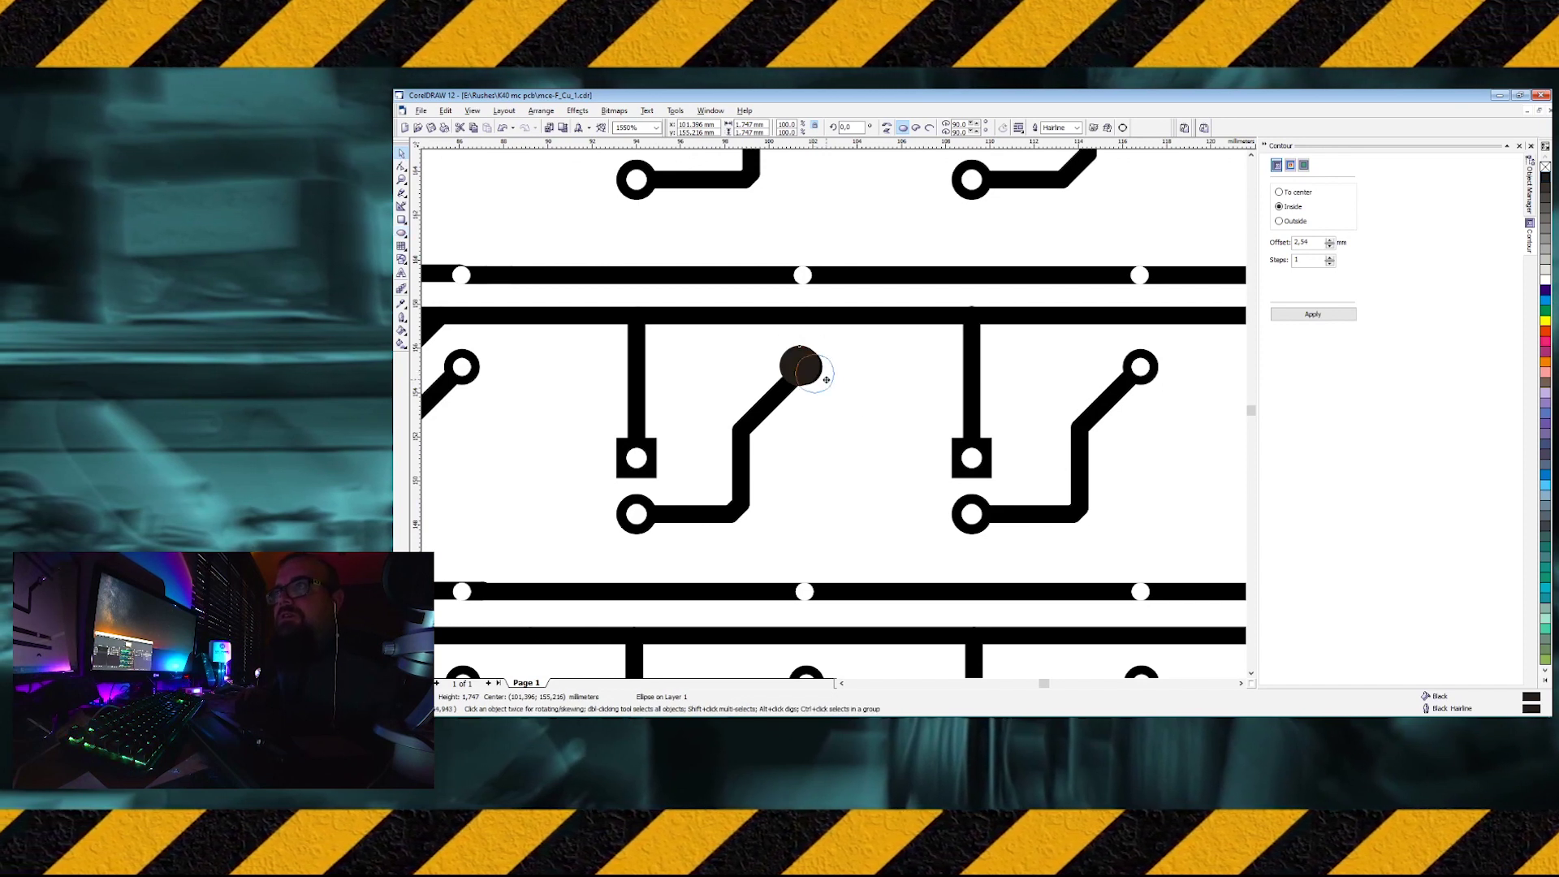
left_click_drag(826, 337, 806, 280)
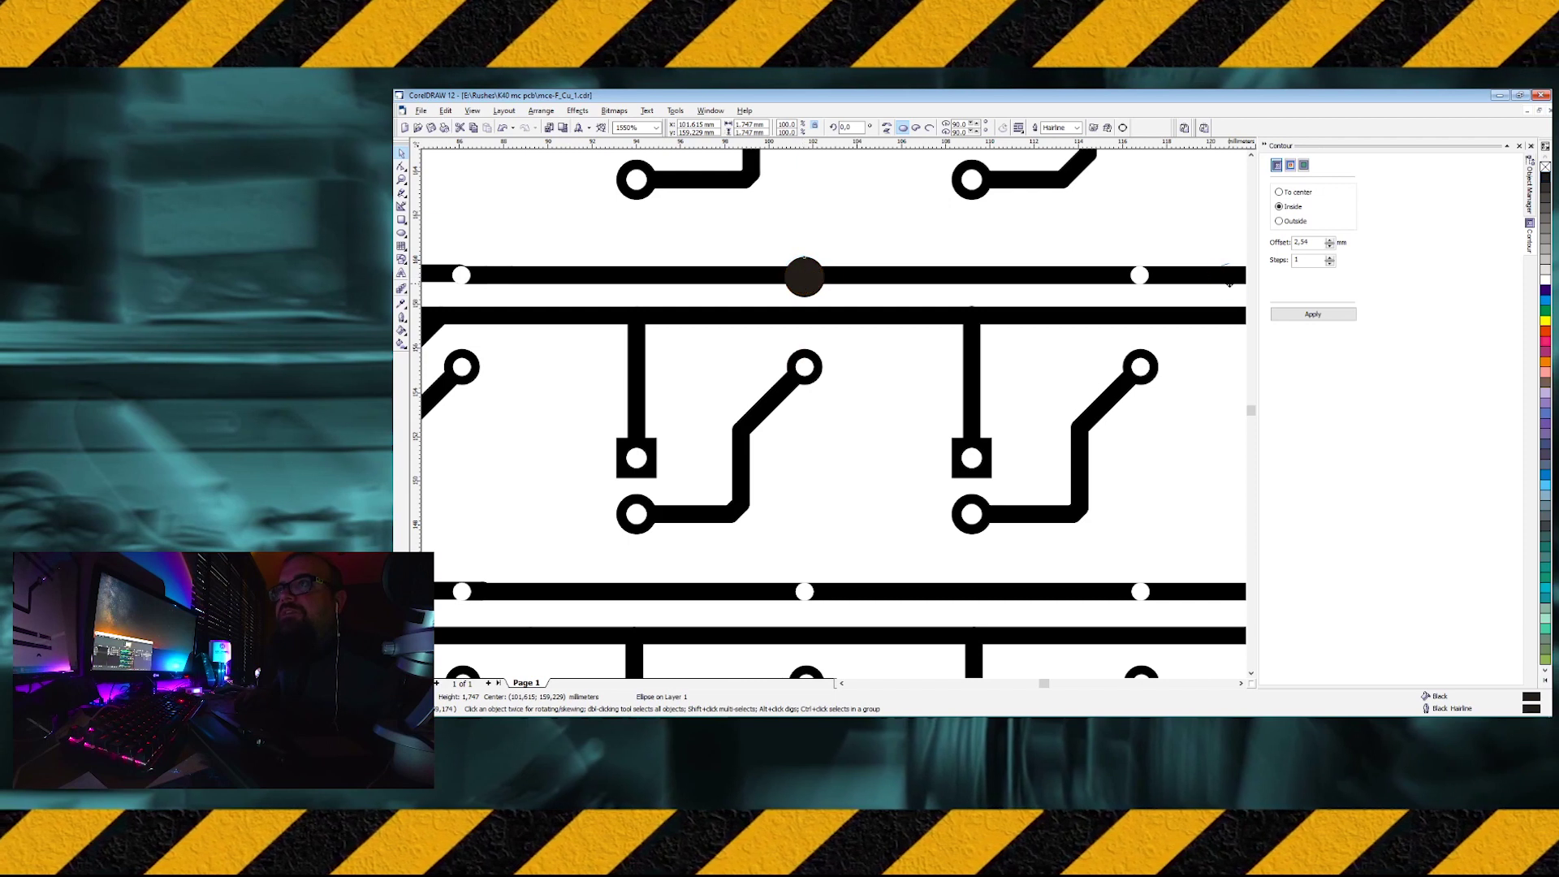
left_click_drag(1134, 276, 1139, 274)
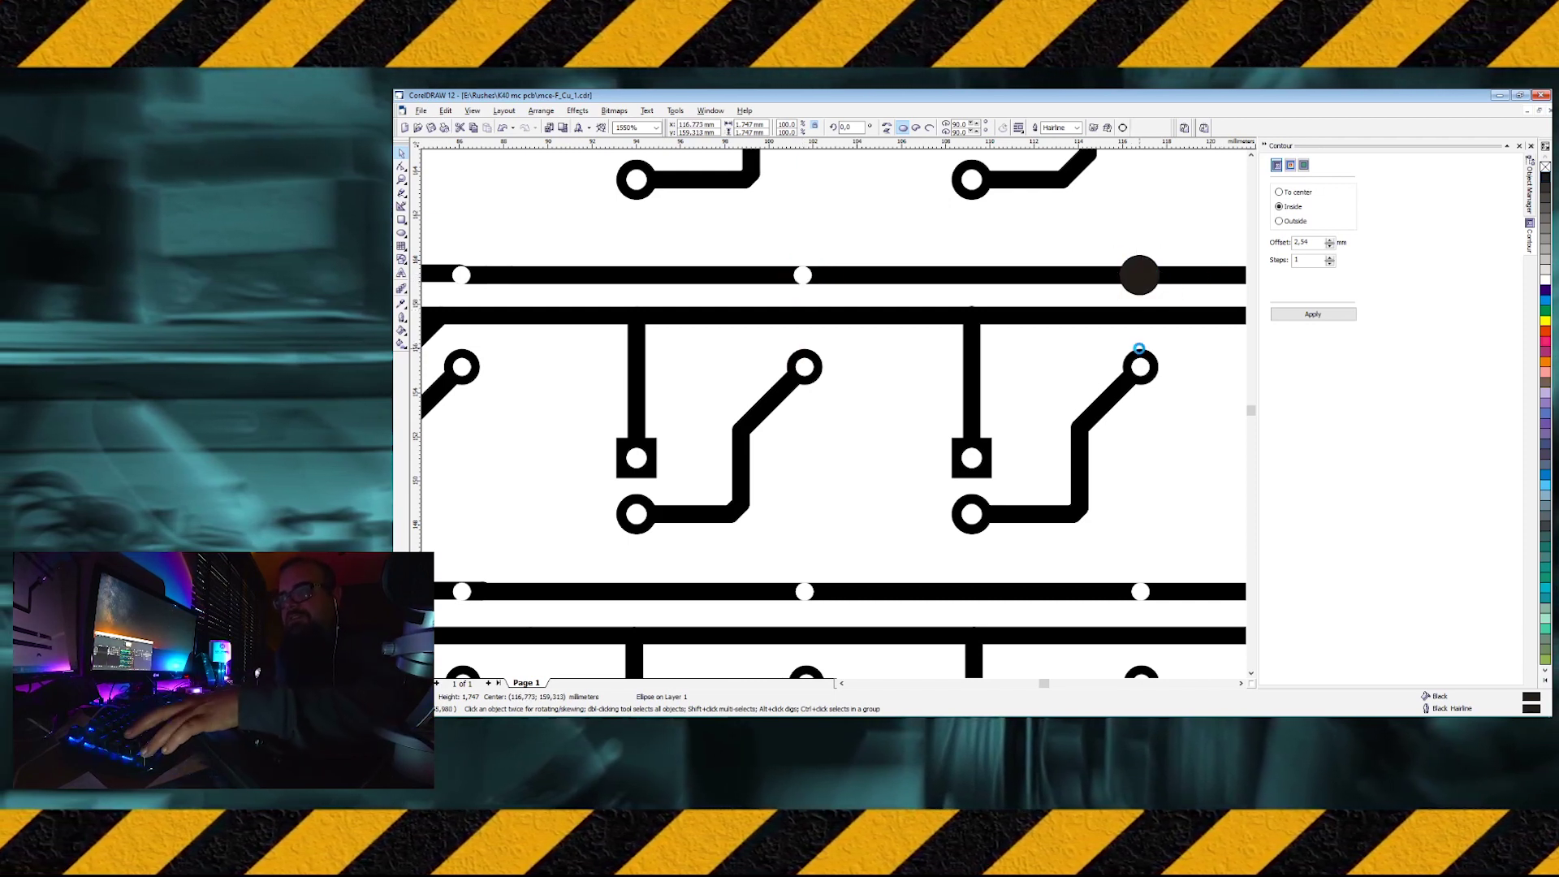
- Duplicate the black circle and place the copy over the neighbouring hole to the left on the same trace
scroll(1070, 230, "down", 3)
left_click(1092, 220)
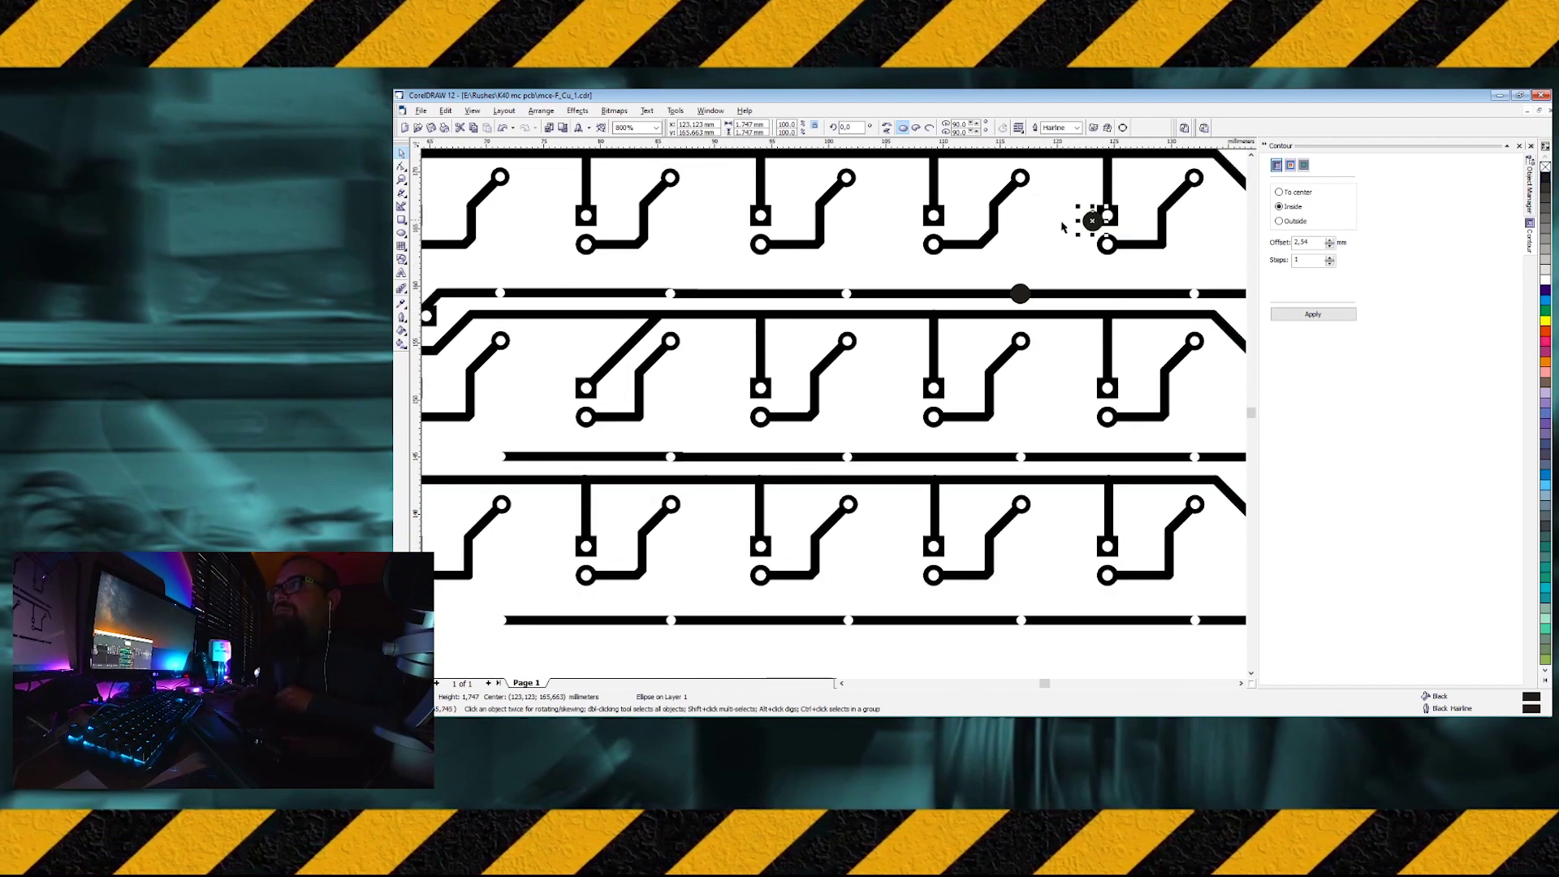
left_click_drag(1092, 220, 846, 293)
left_click(913, 361)
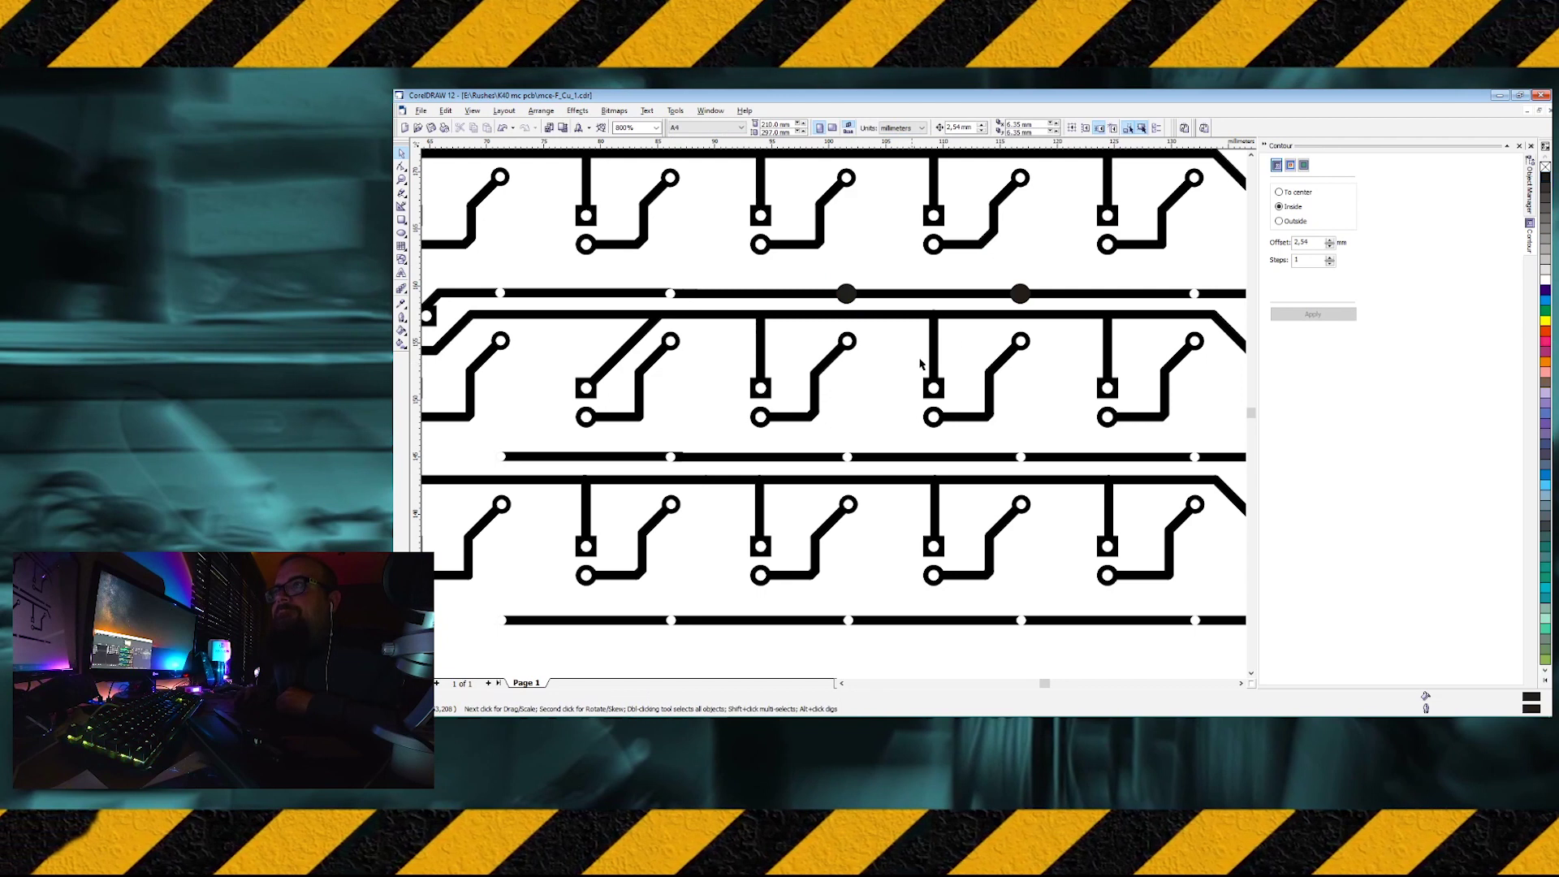
scroll(848, 357, "up", 2)
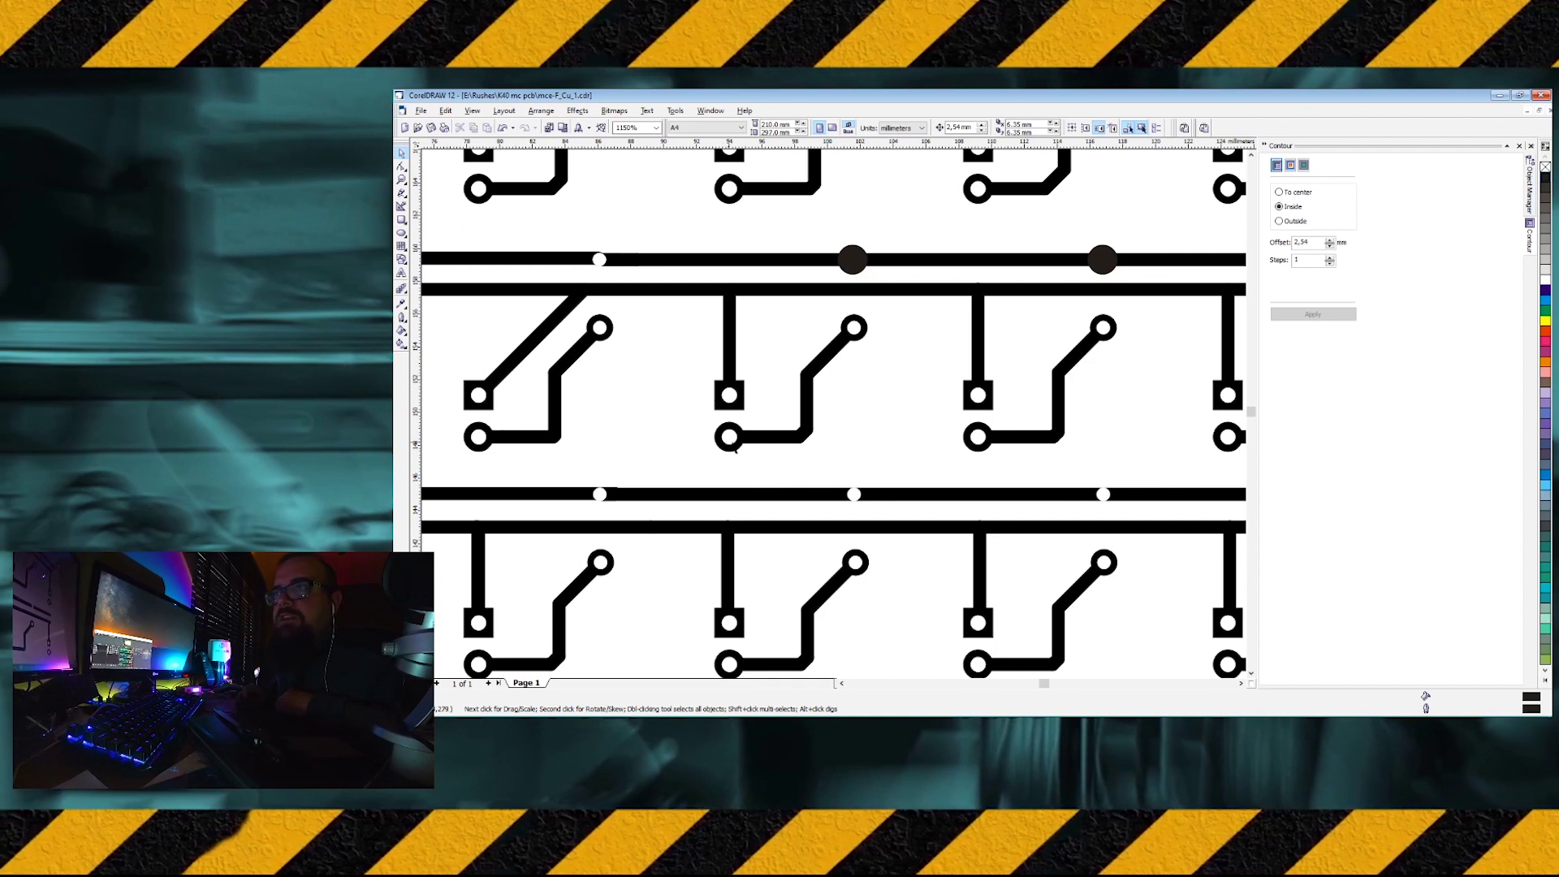
scroll(744, 429, "up", 4)
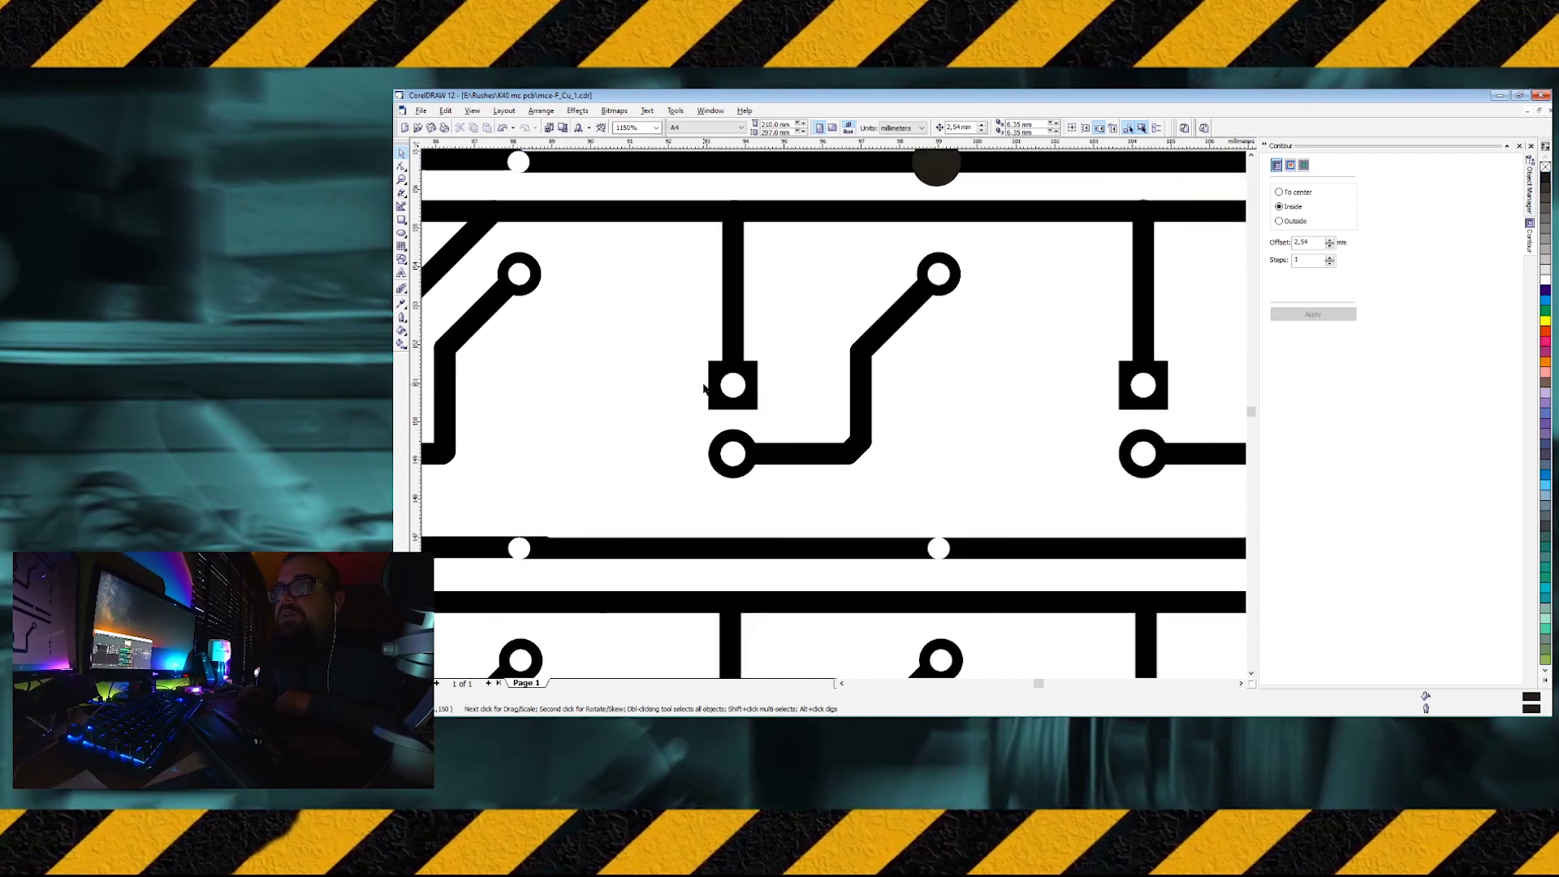
scroll(708, 382, "up", 2)
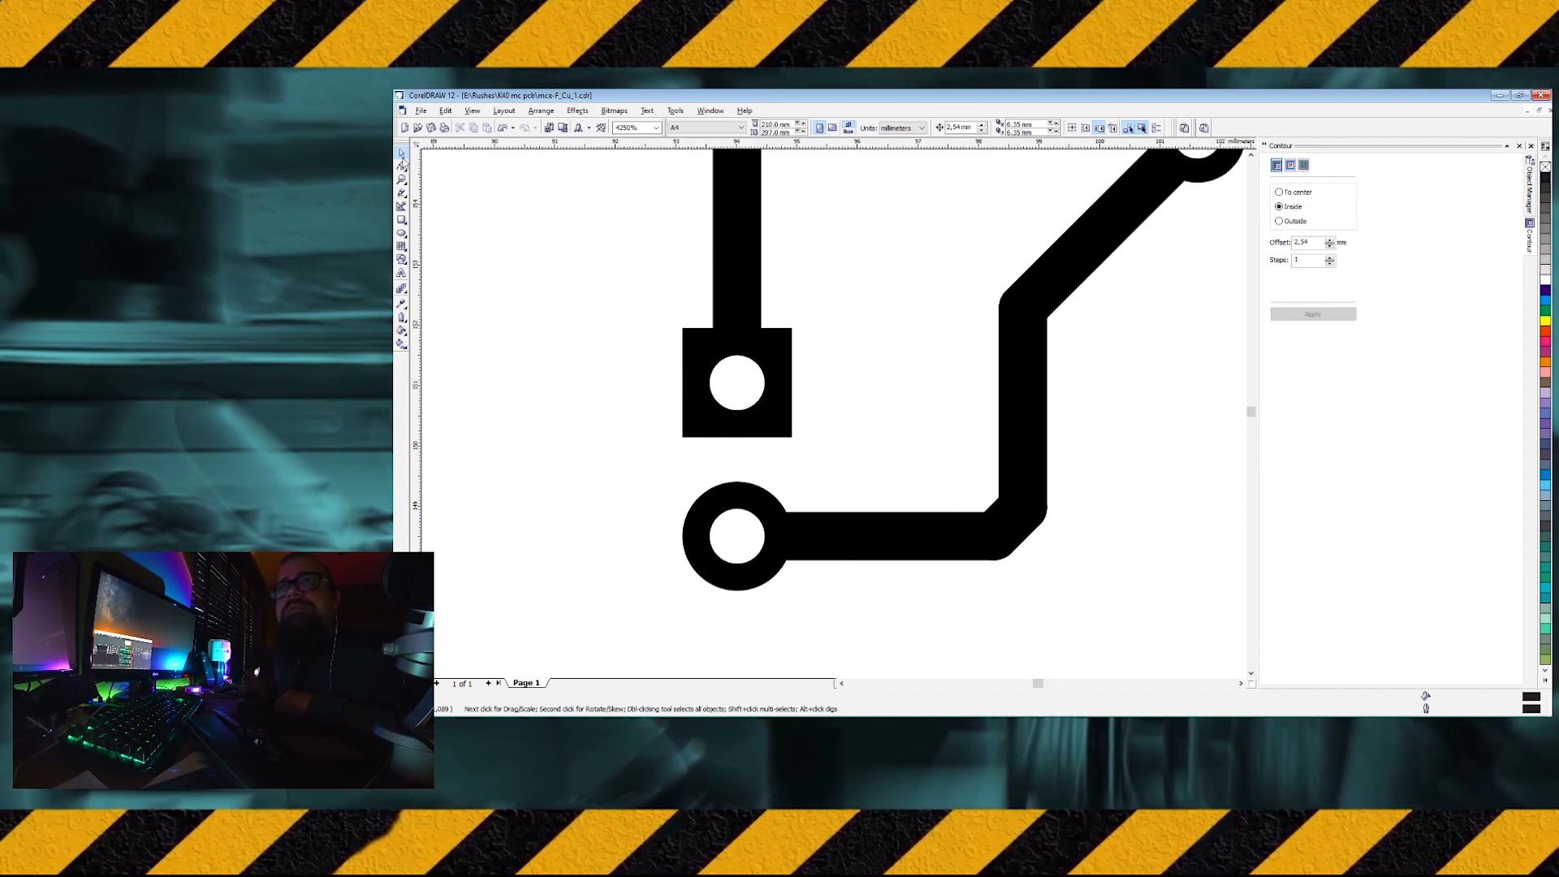
- Draw a circle about 0.4 mm in diameter beside the square pad, with yellow default fill and yellow outline
left_click(401, 233)
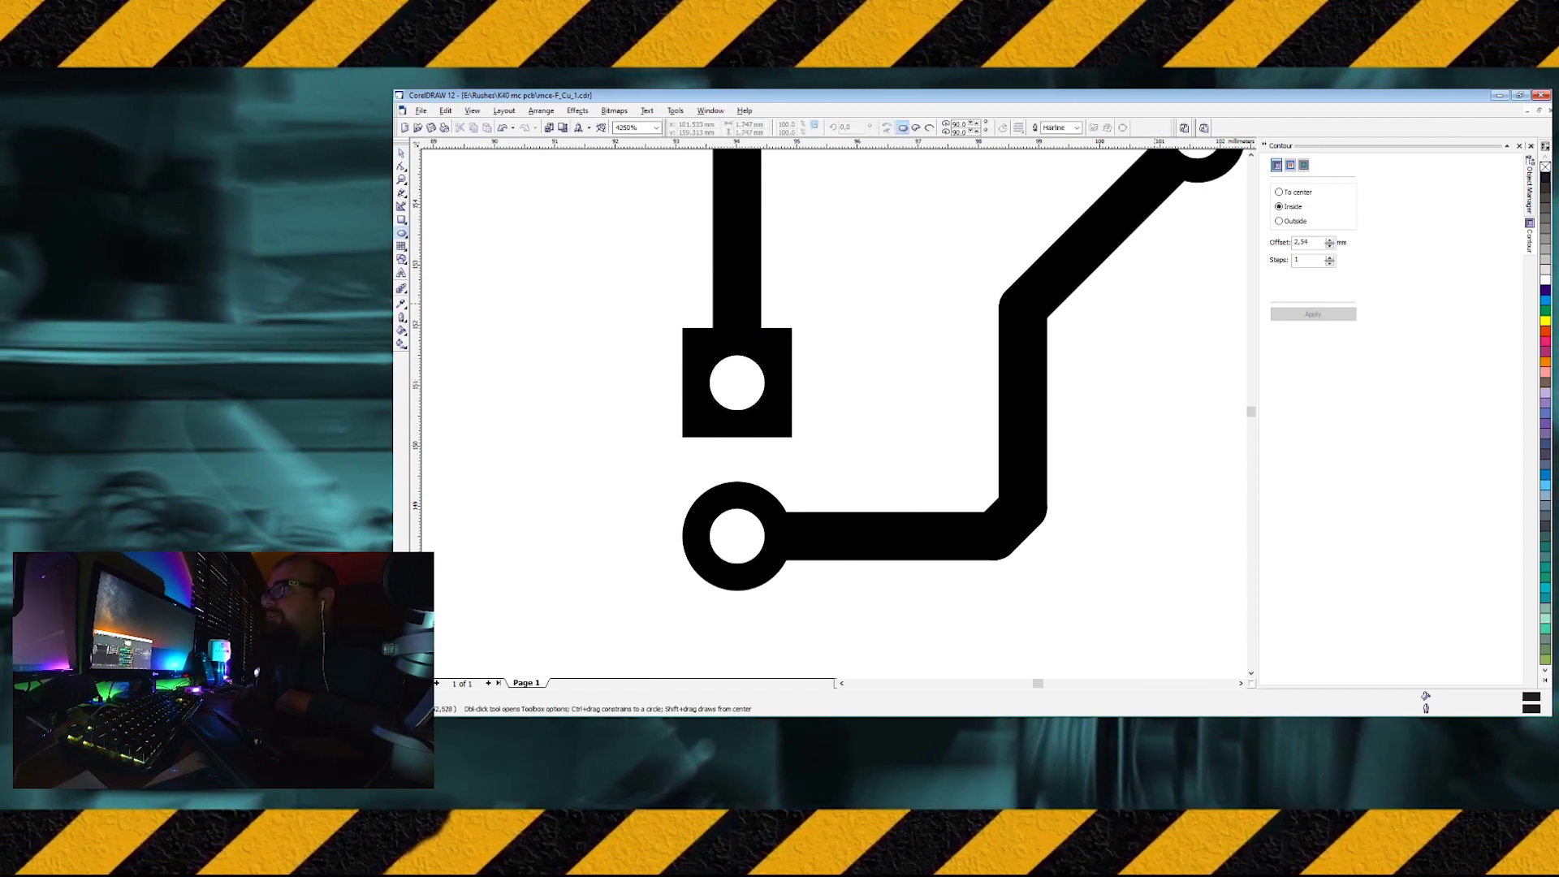
left_click(1545, 322)
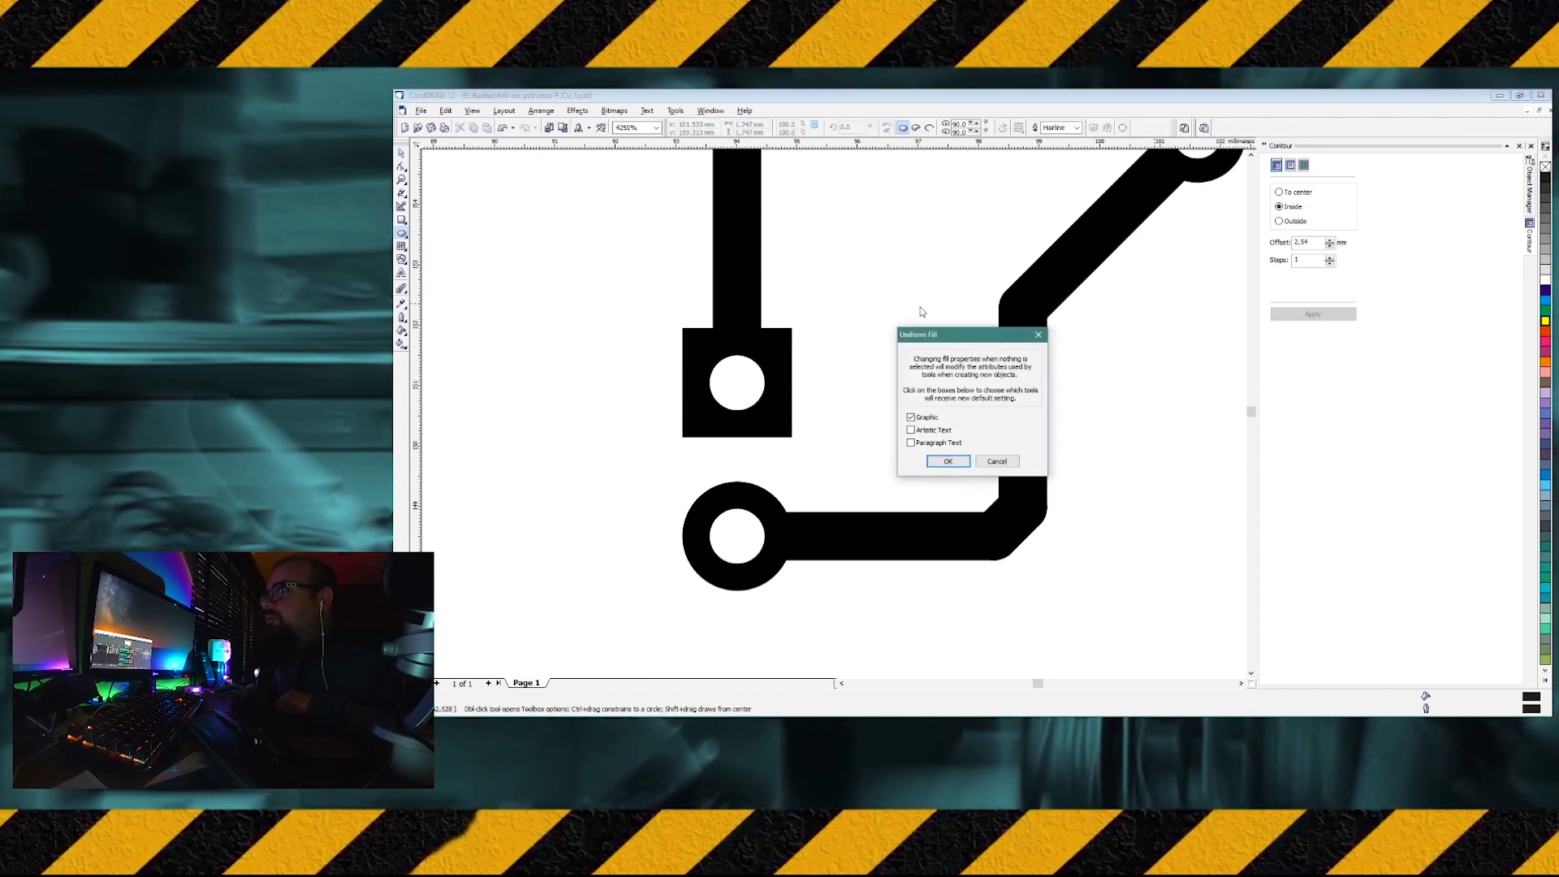
left_click(946, 464)
left_click_drag(826, 369, 811, 385, "shift")
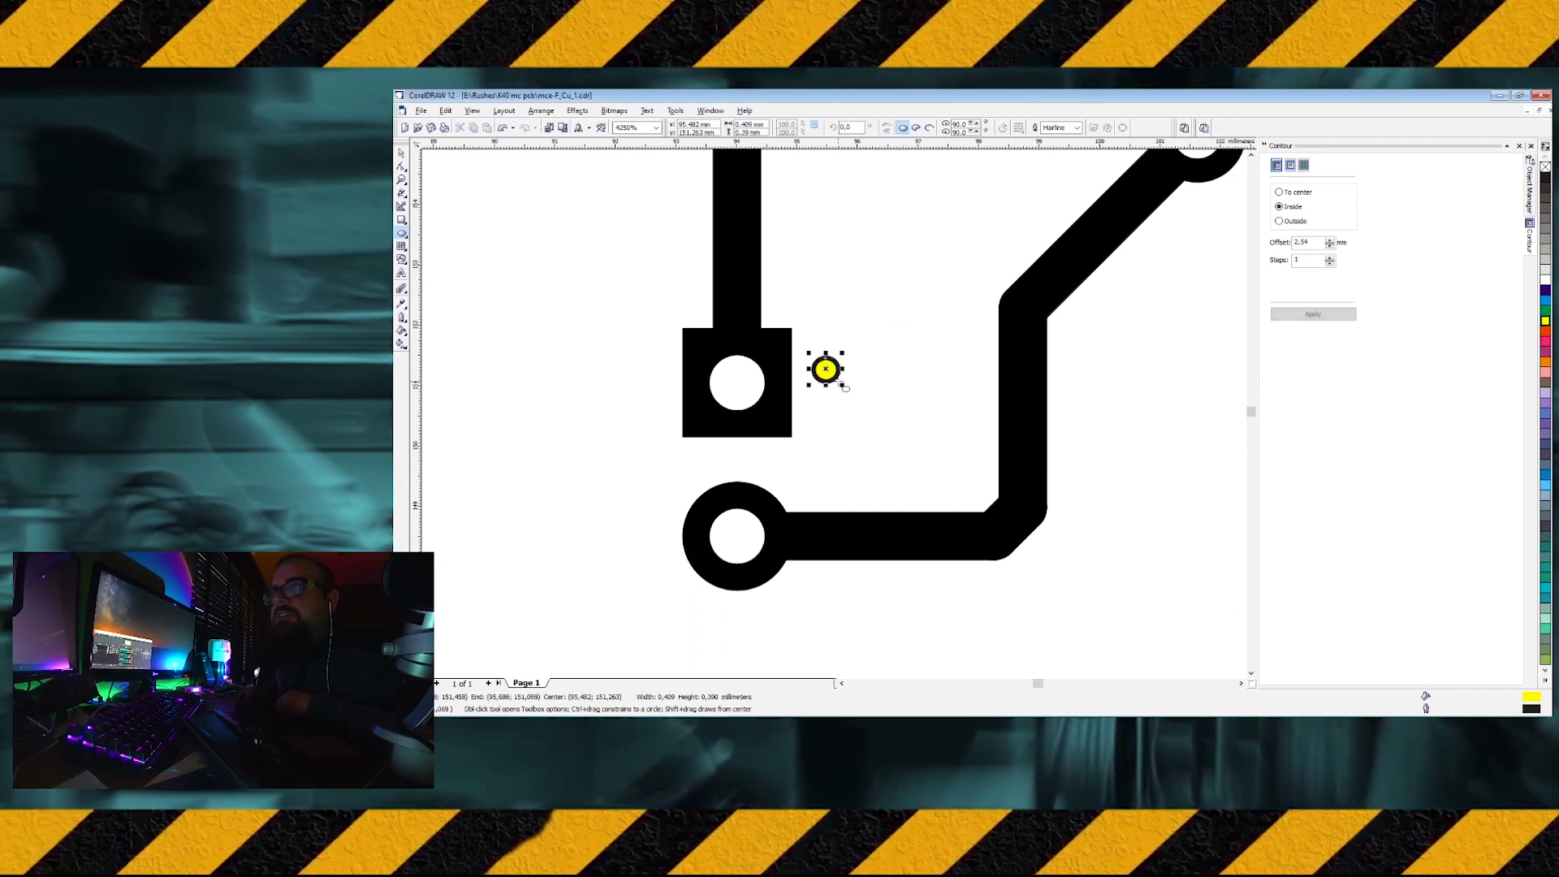
right_click(1545, 322)
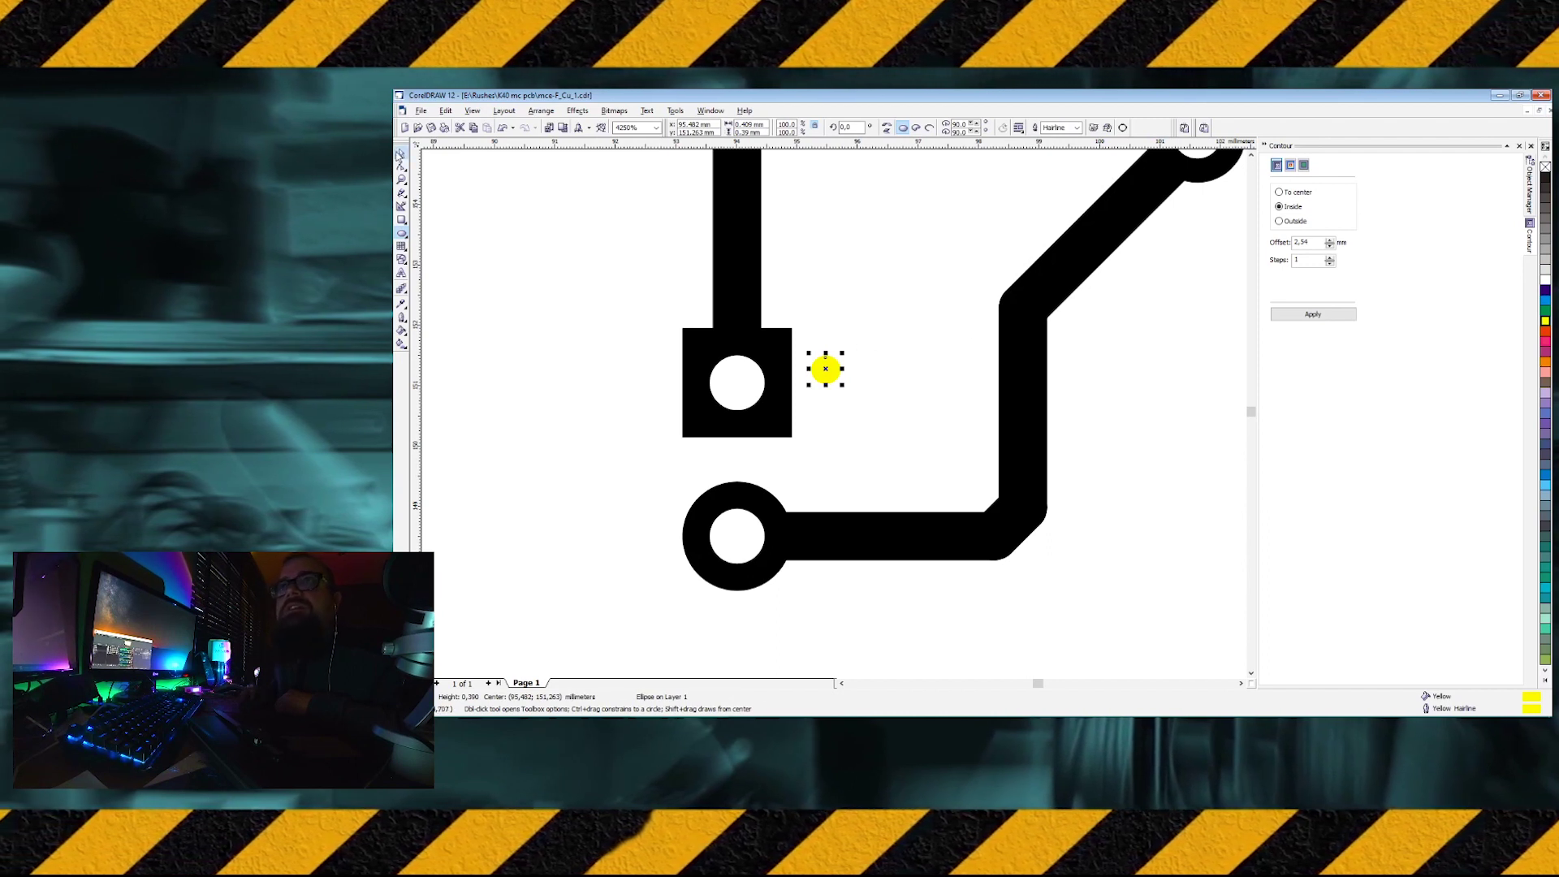
- Move the small yellow circle into the white hole of the square pad
left_click(400, 153)
key("Escape")
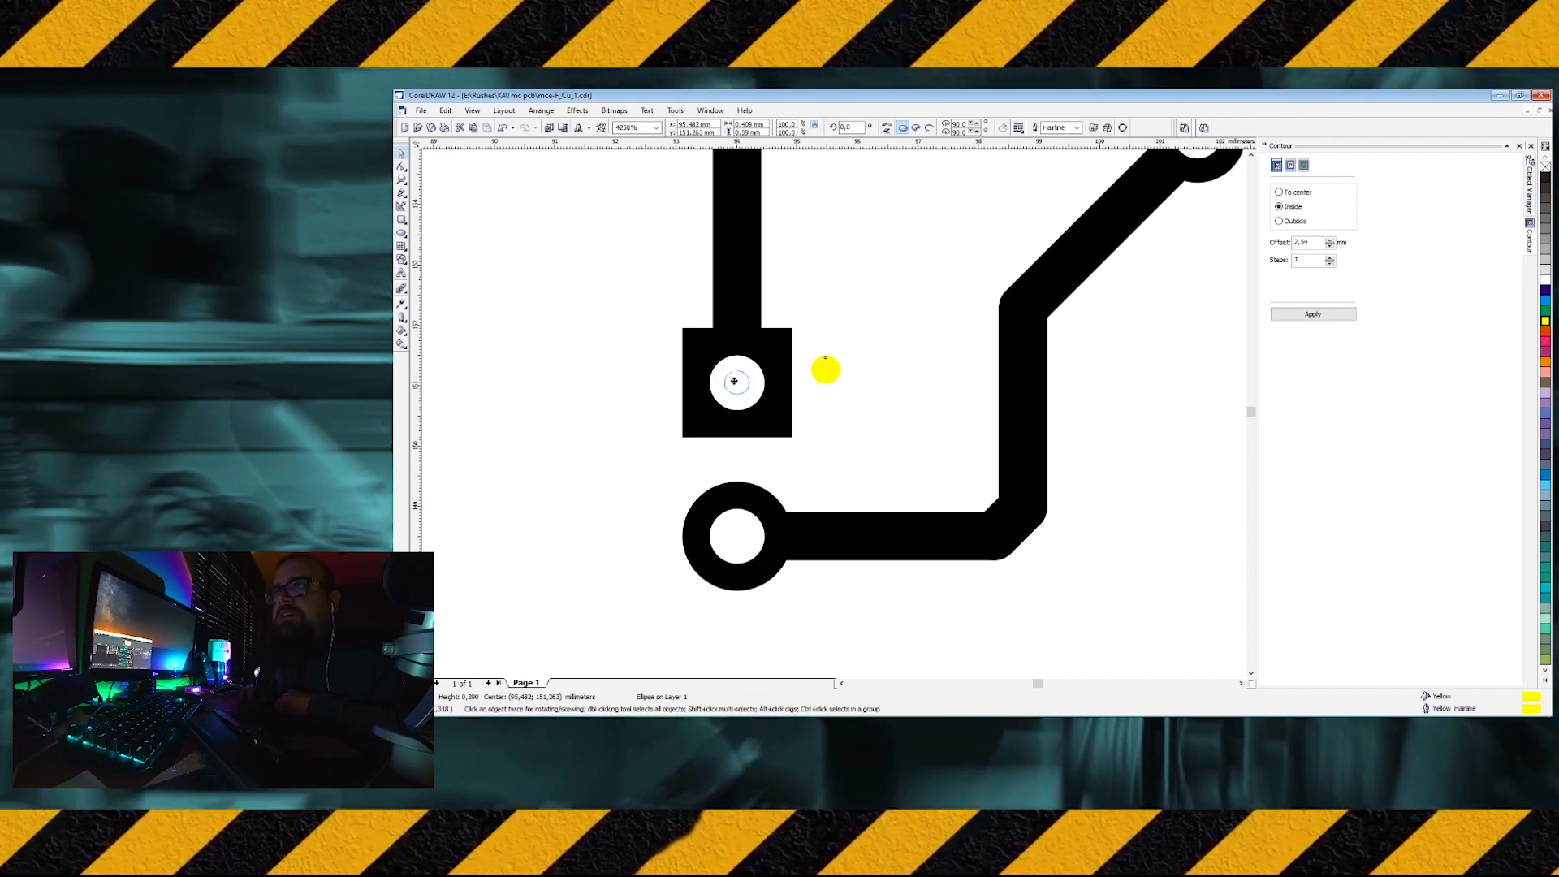
left_click_drag(734, 381, 735, 379)
scroll(654, 326, "up", 2)
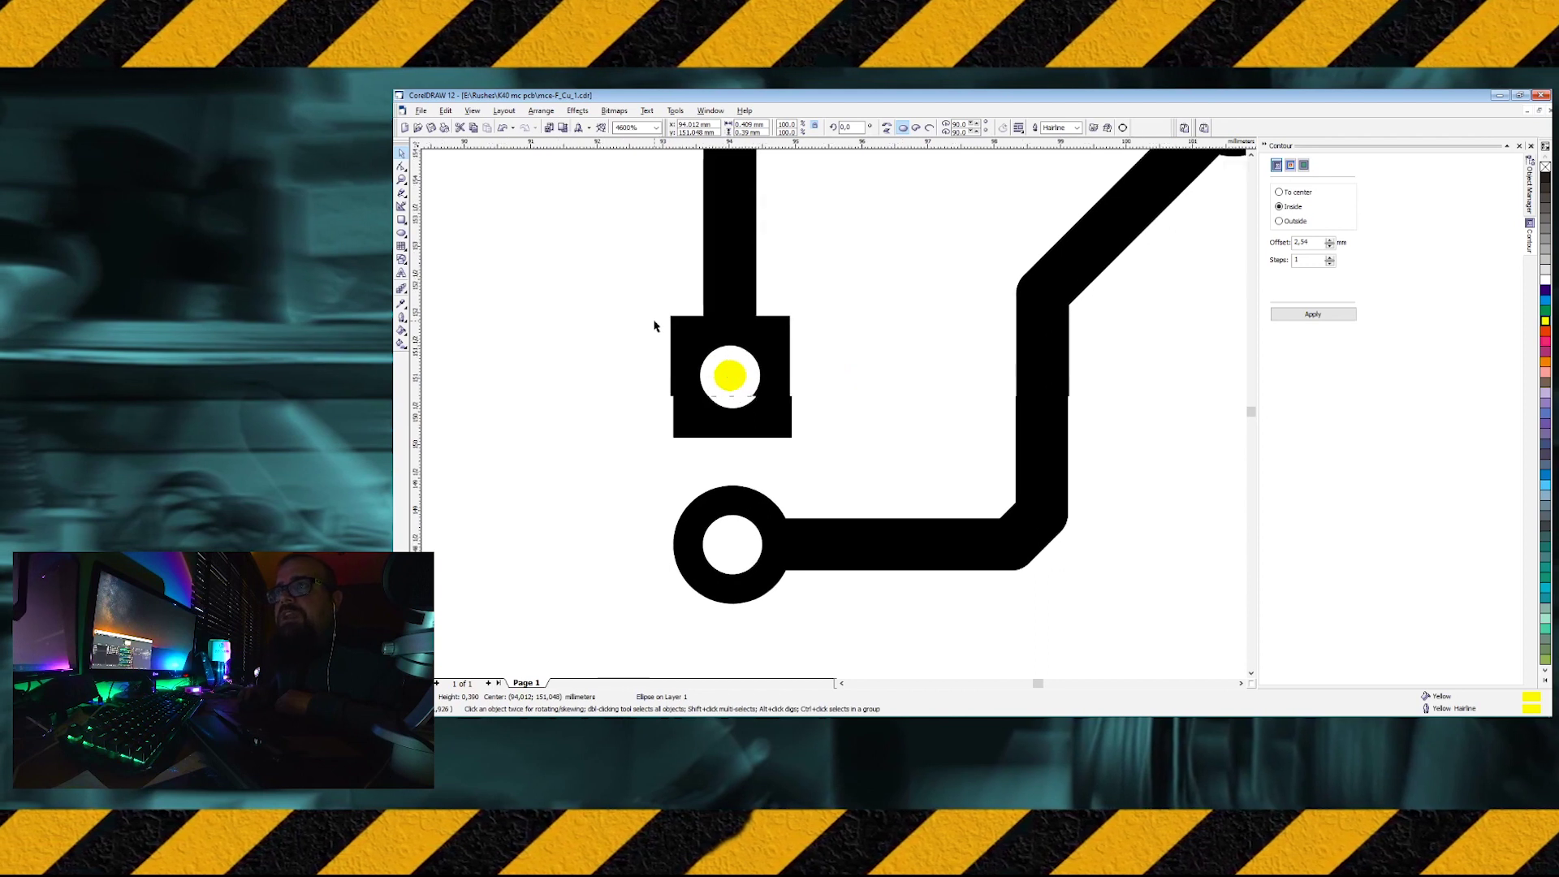
scroll(655, 326, "up", 3)
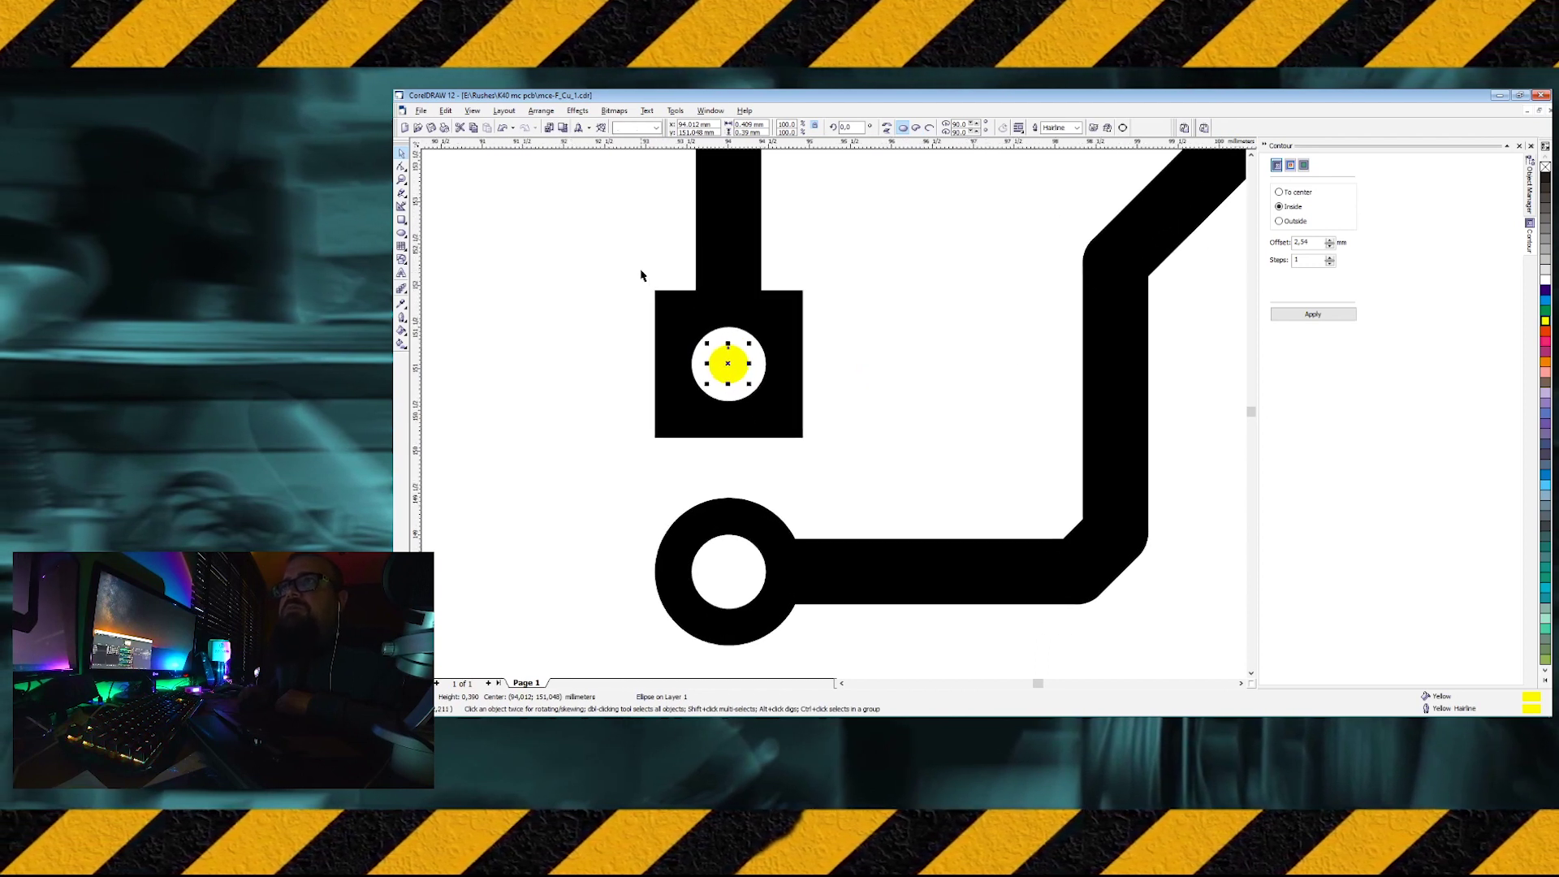
scroll(641, 275, "up", 3)
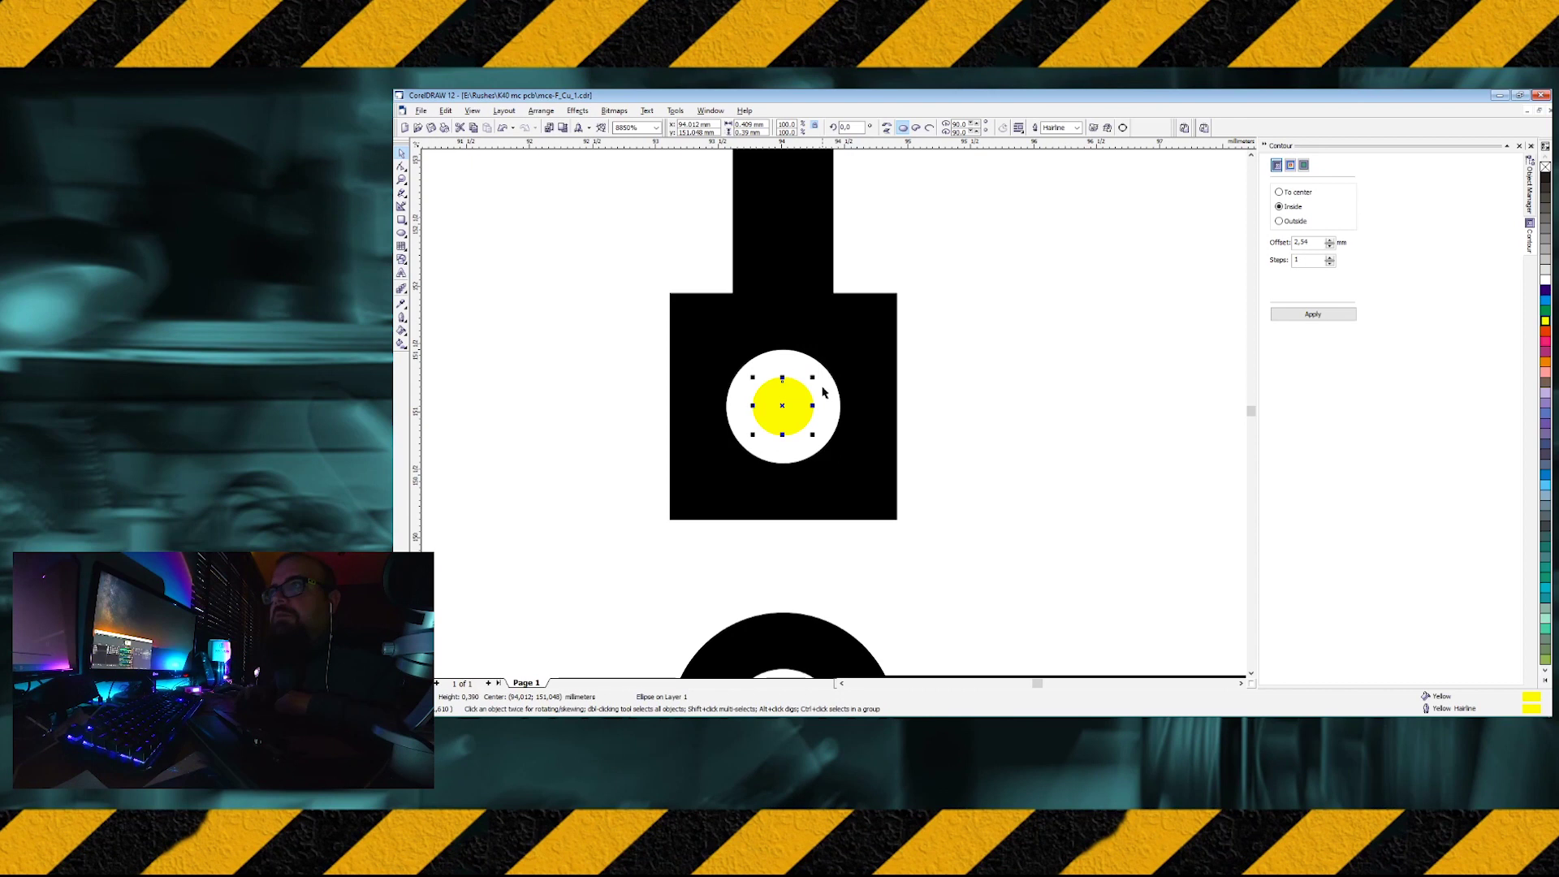
- Delete the yellow circle and the white hole discs of the square pad and the nearby round pads
key("Delete")
left_click(824, 395)
key("Delete")
scroll(1044, 576, "down", 1)
scroll(863, 470, "down", 3)
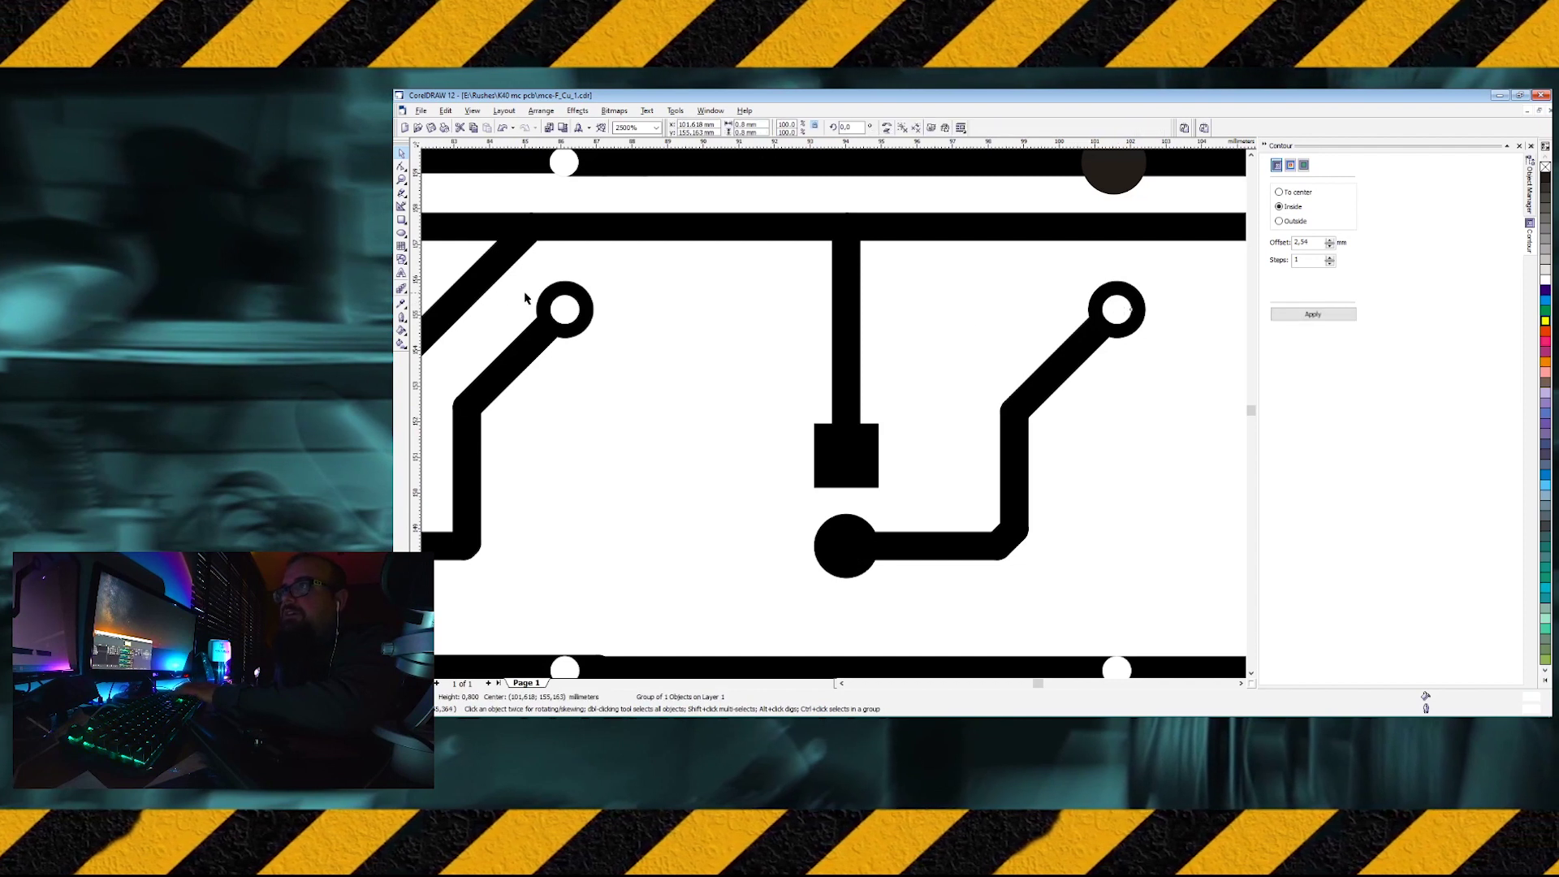
key("Delete")
scroll(838, 491, "down", 1)
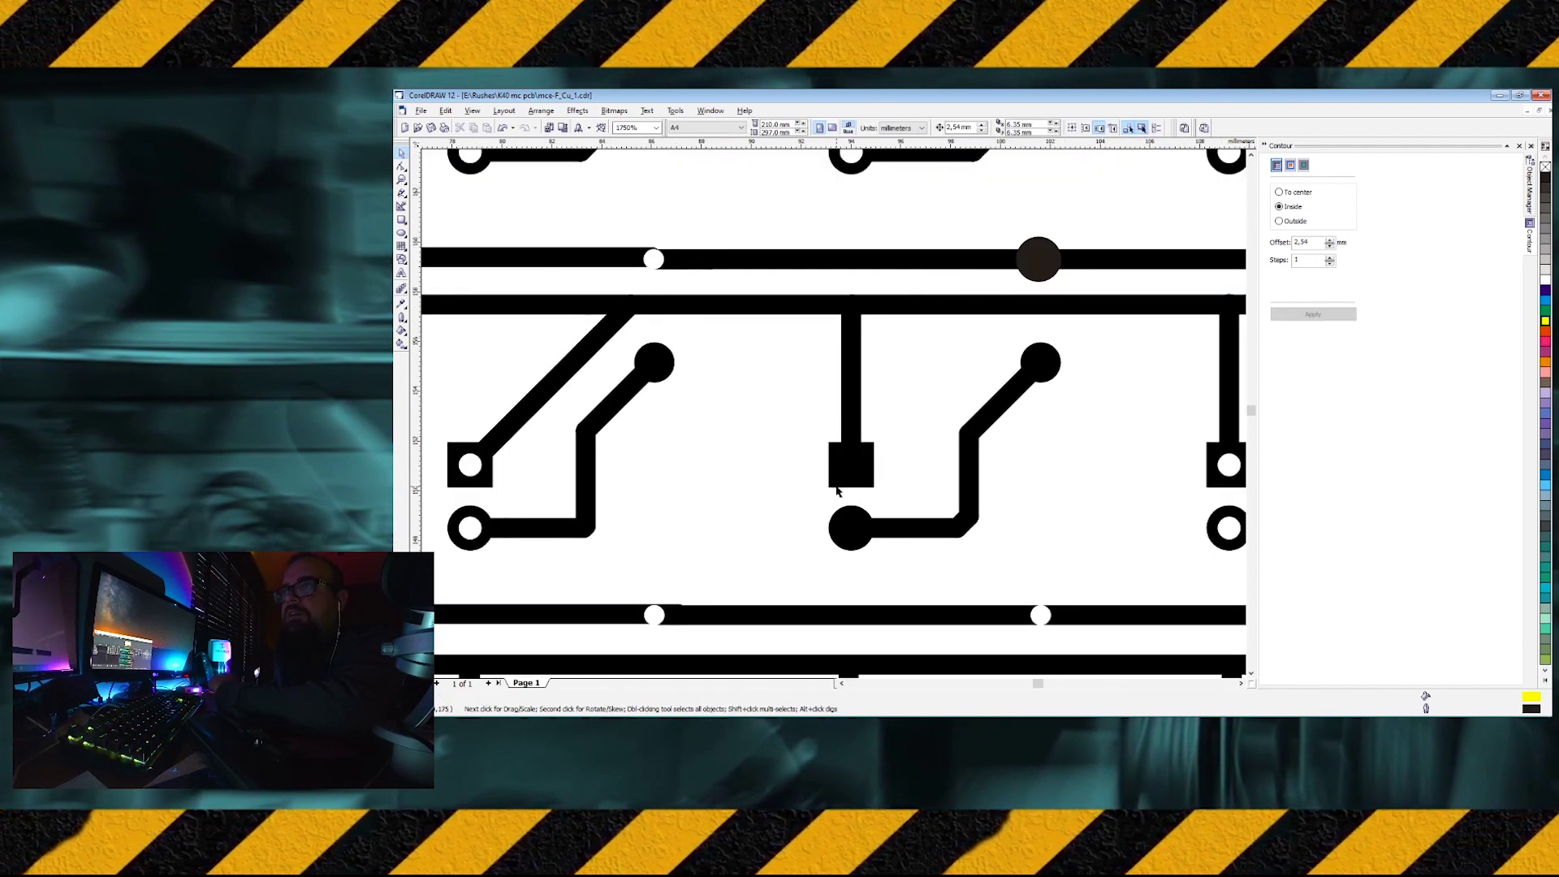
- Switch to the PCB Layout master document and maximize it with its trace artwork in view
left_click(1531, 116)
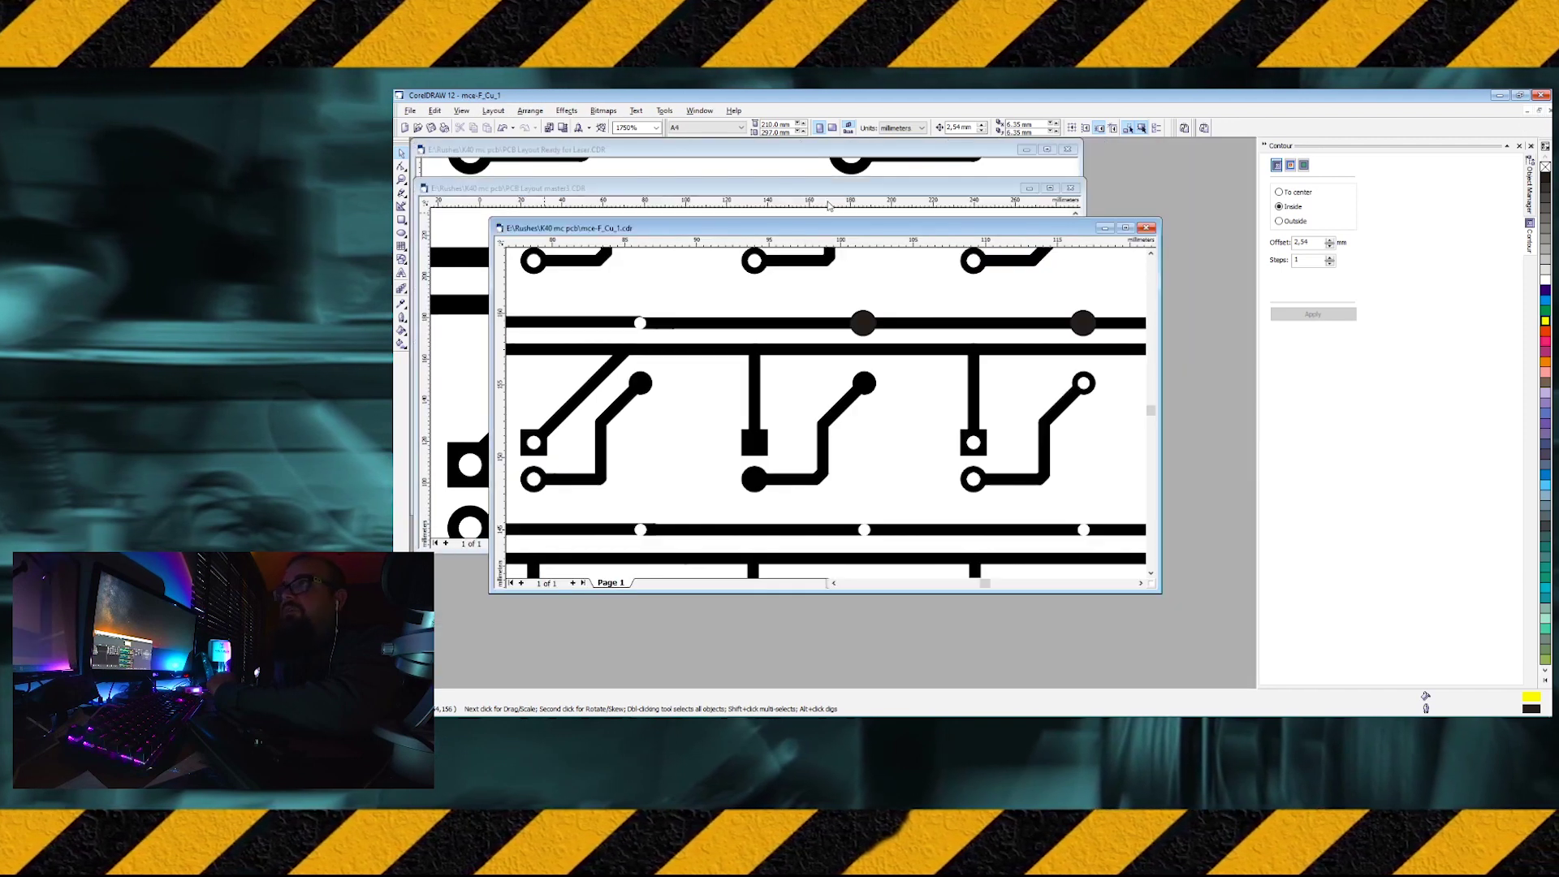
left_click(832, 195)
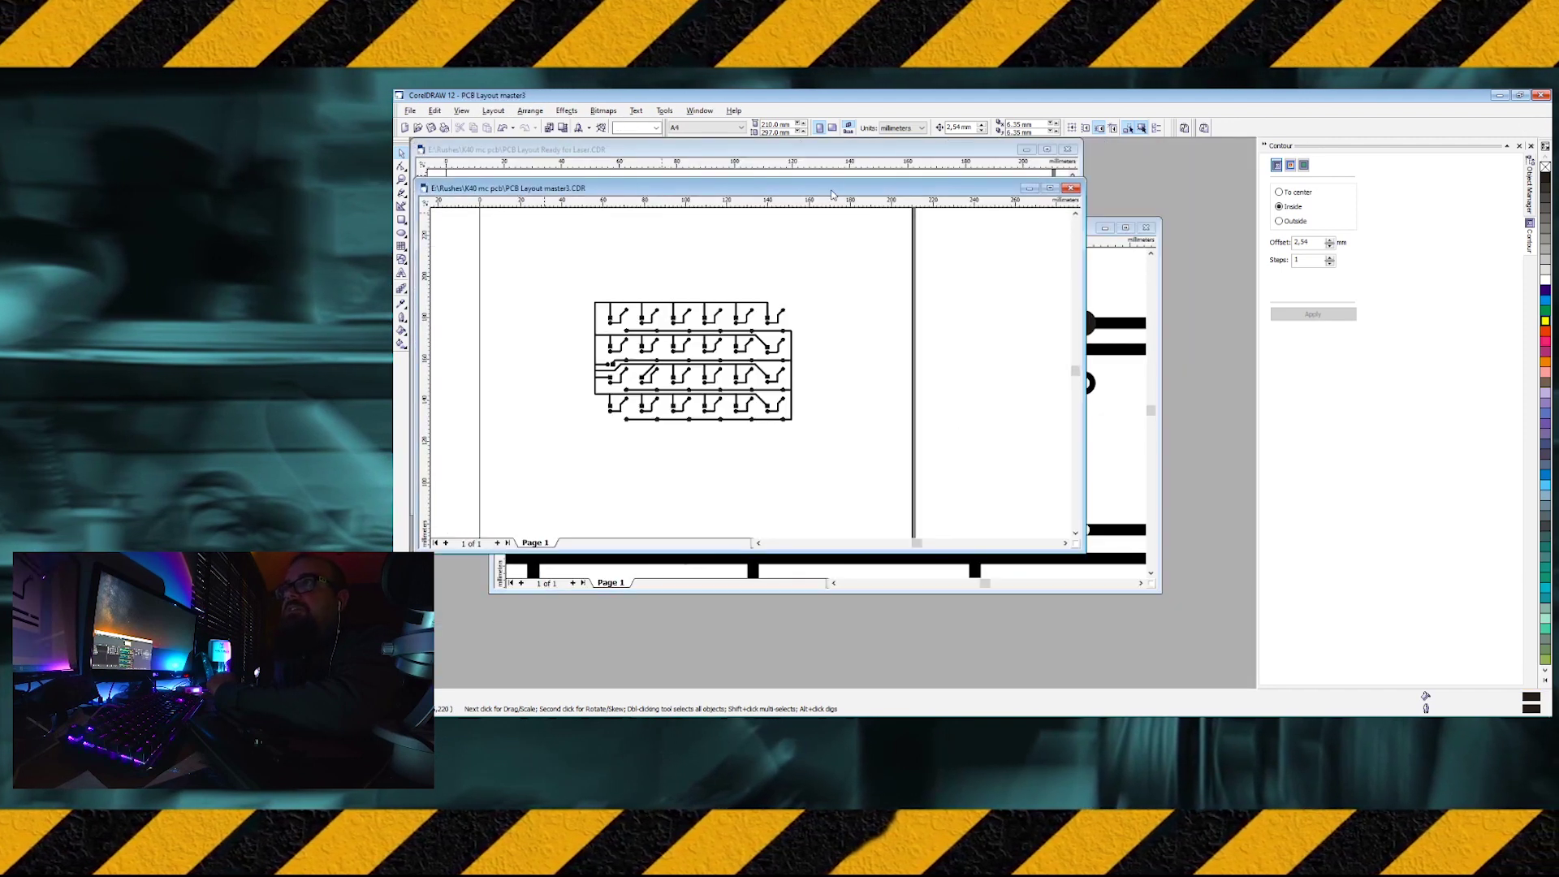
left_click(1050, 189)
scroll(865, 407, "up", 1)
scroll(864, 408, "up", 1)
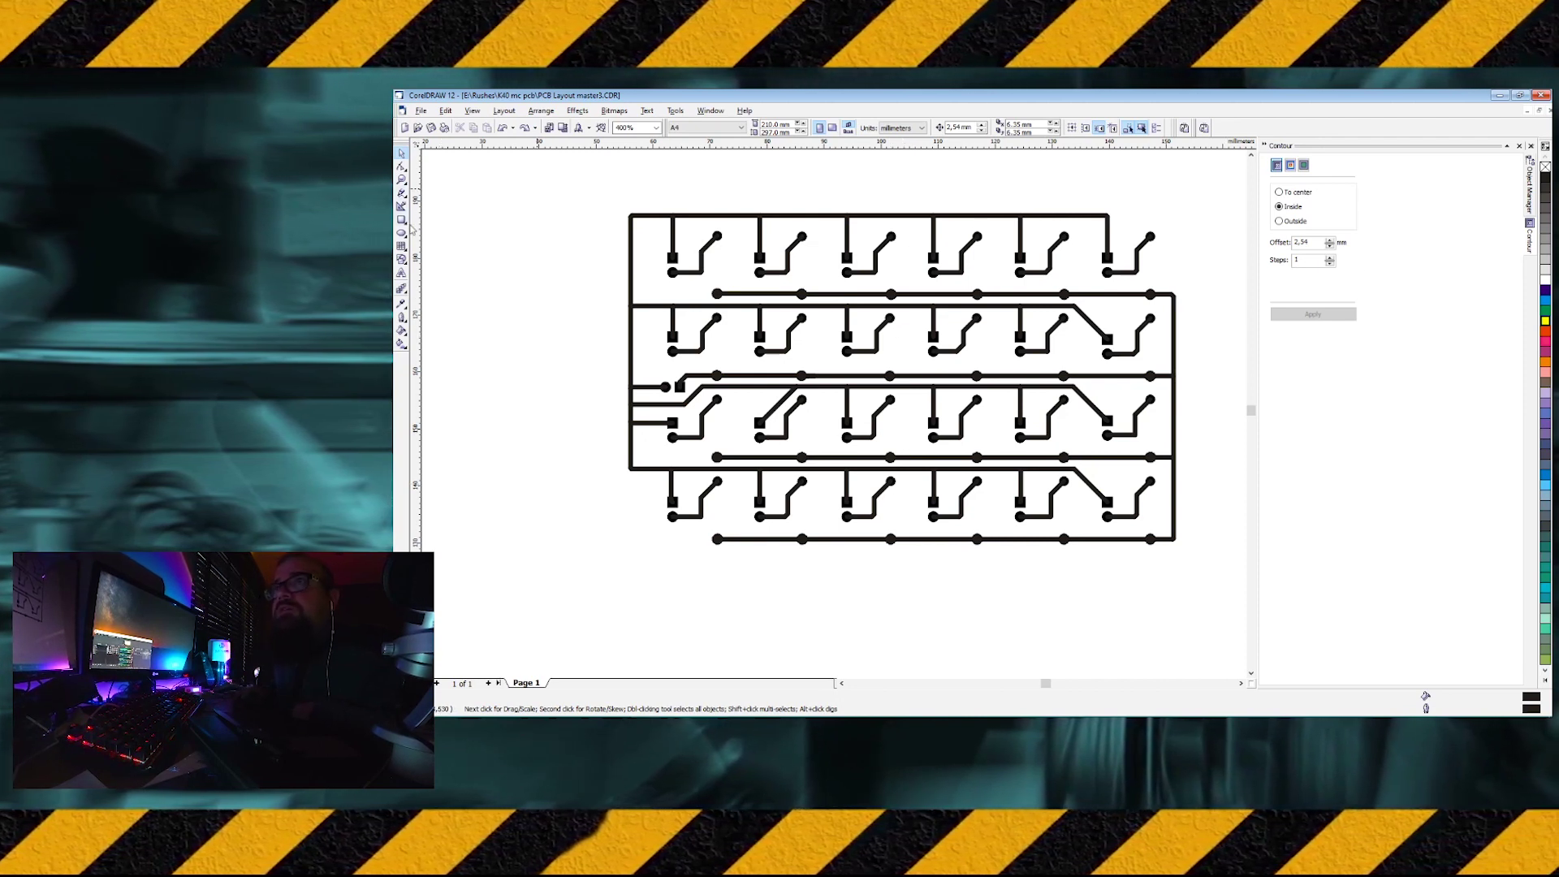
- Set black as the default graphic fill, draw a rectangle over the traces and size it to 102 × 72 mm
key("F6")
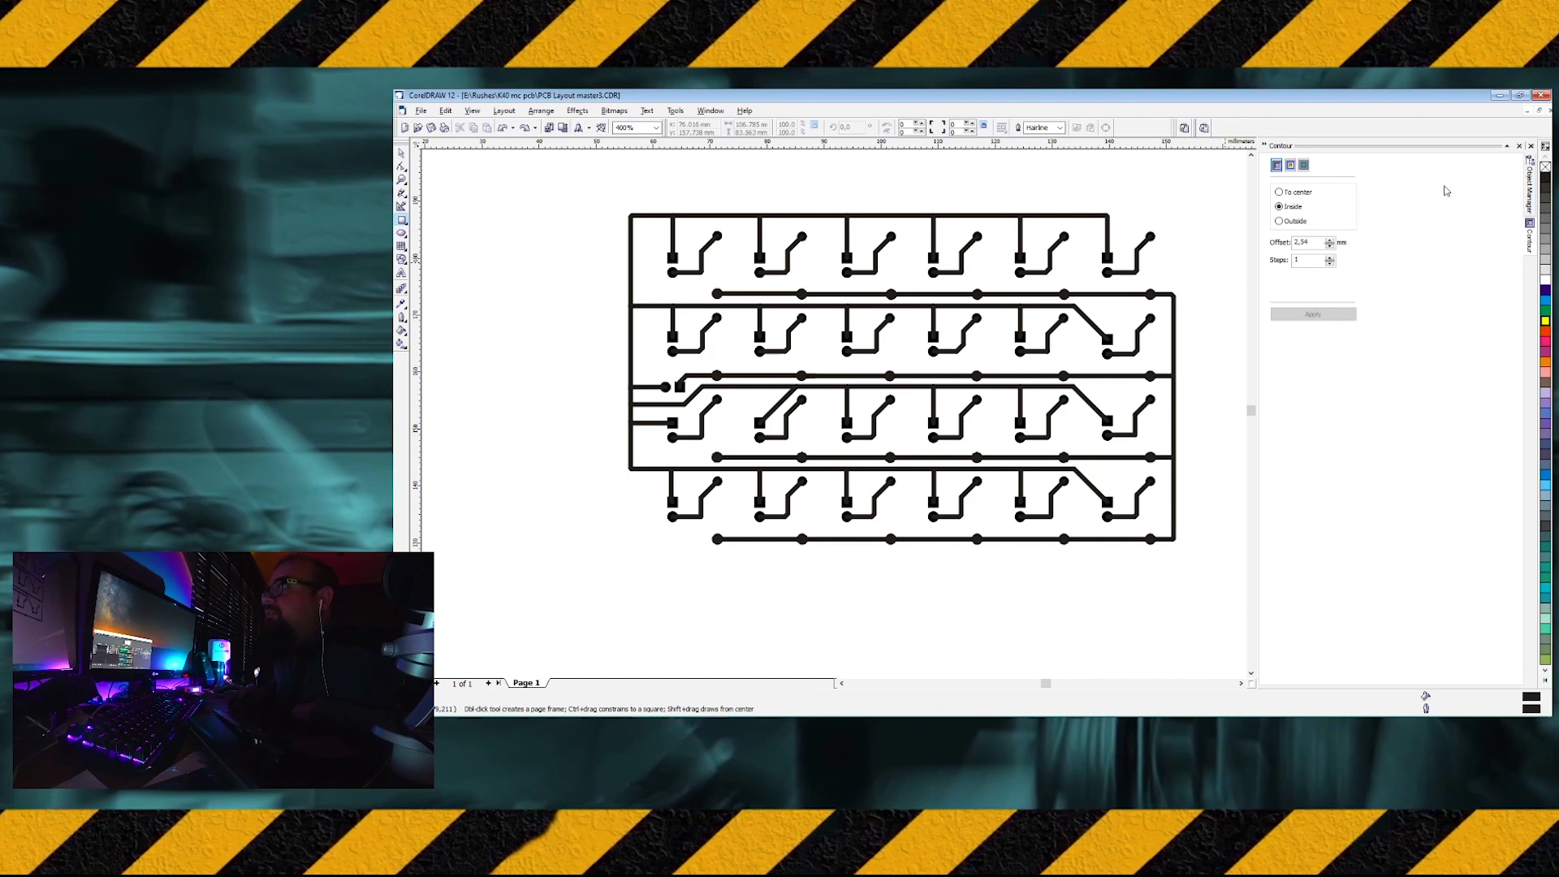
left_click(1547, 179)
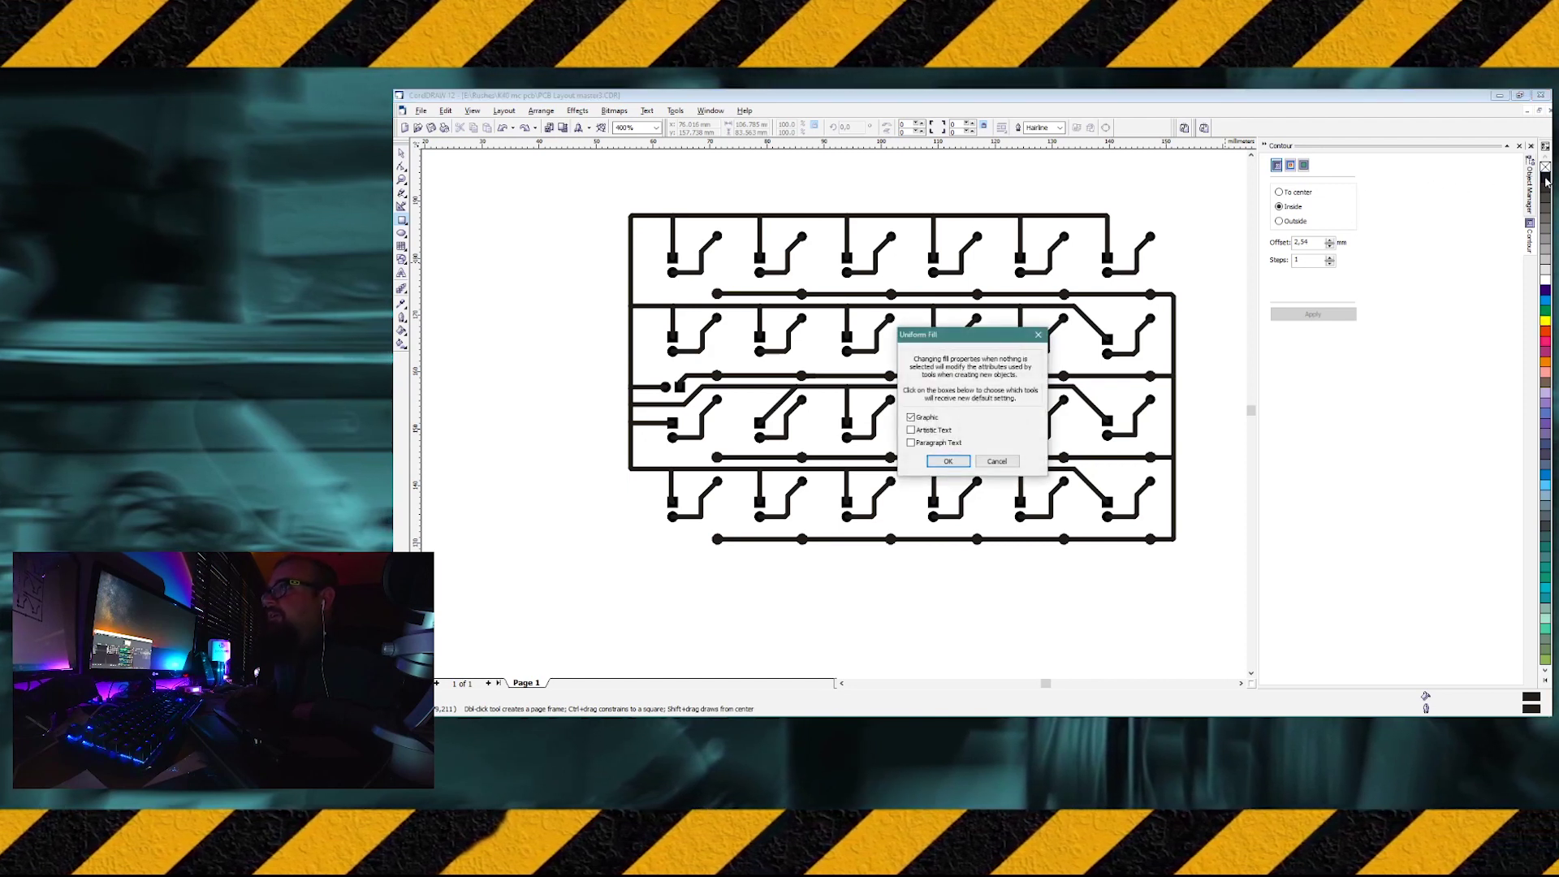
left_click(948, 461)
left_click_drag(529, 196, 1050, 569)
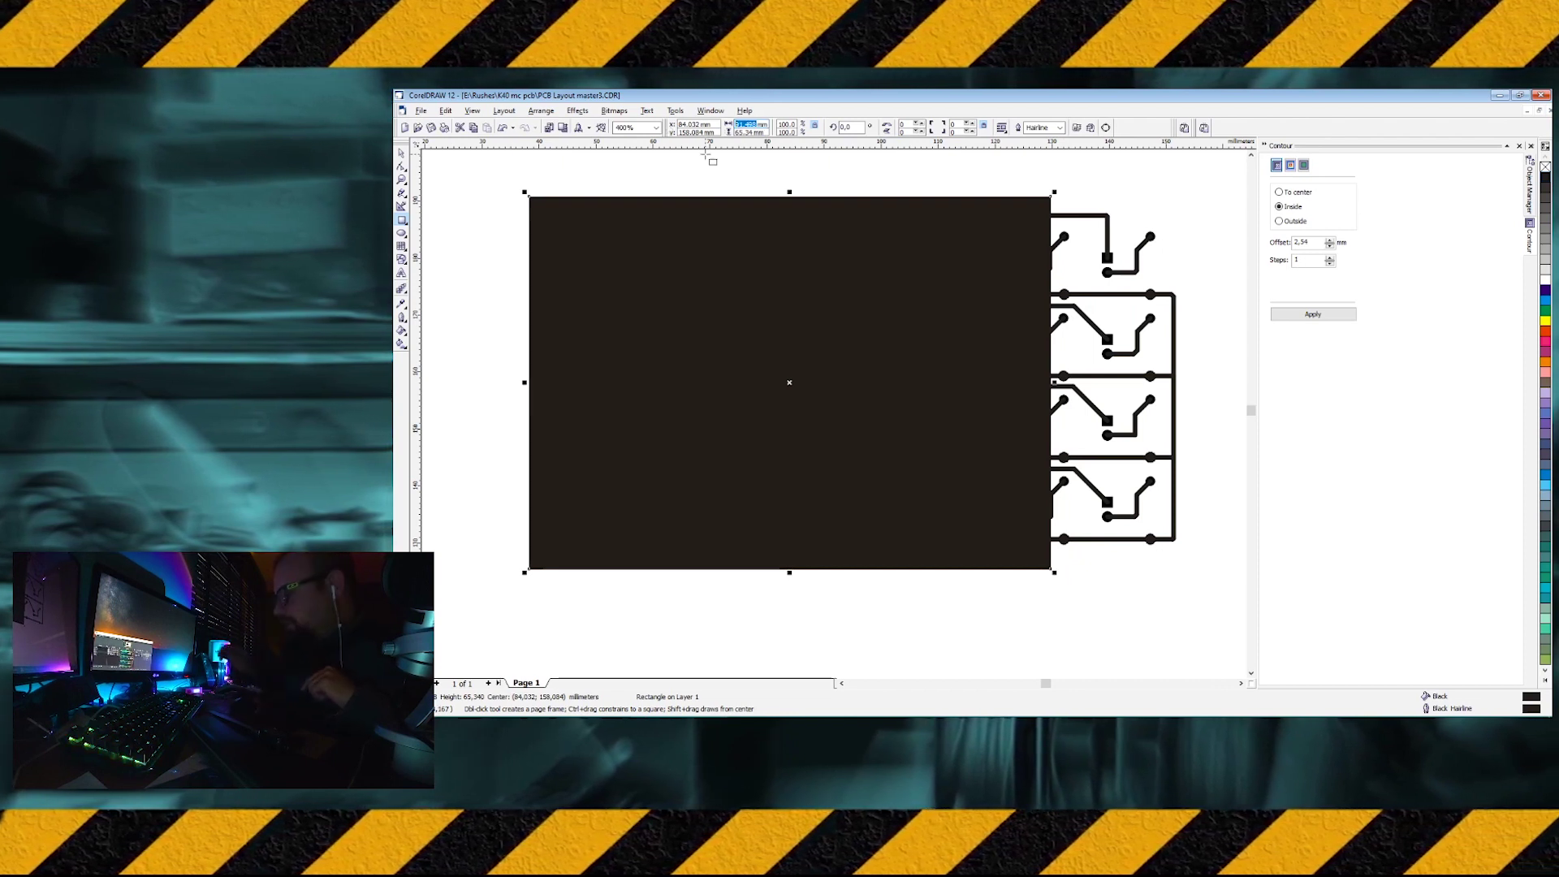
type("102")
key("Tab")
type("72mm")
key("Return")
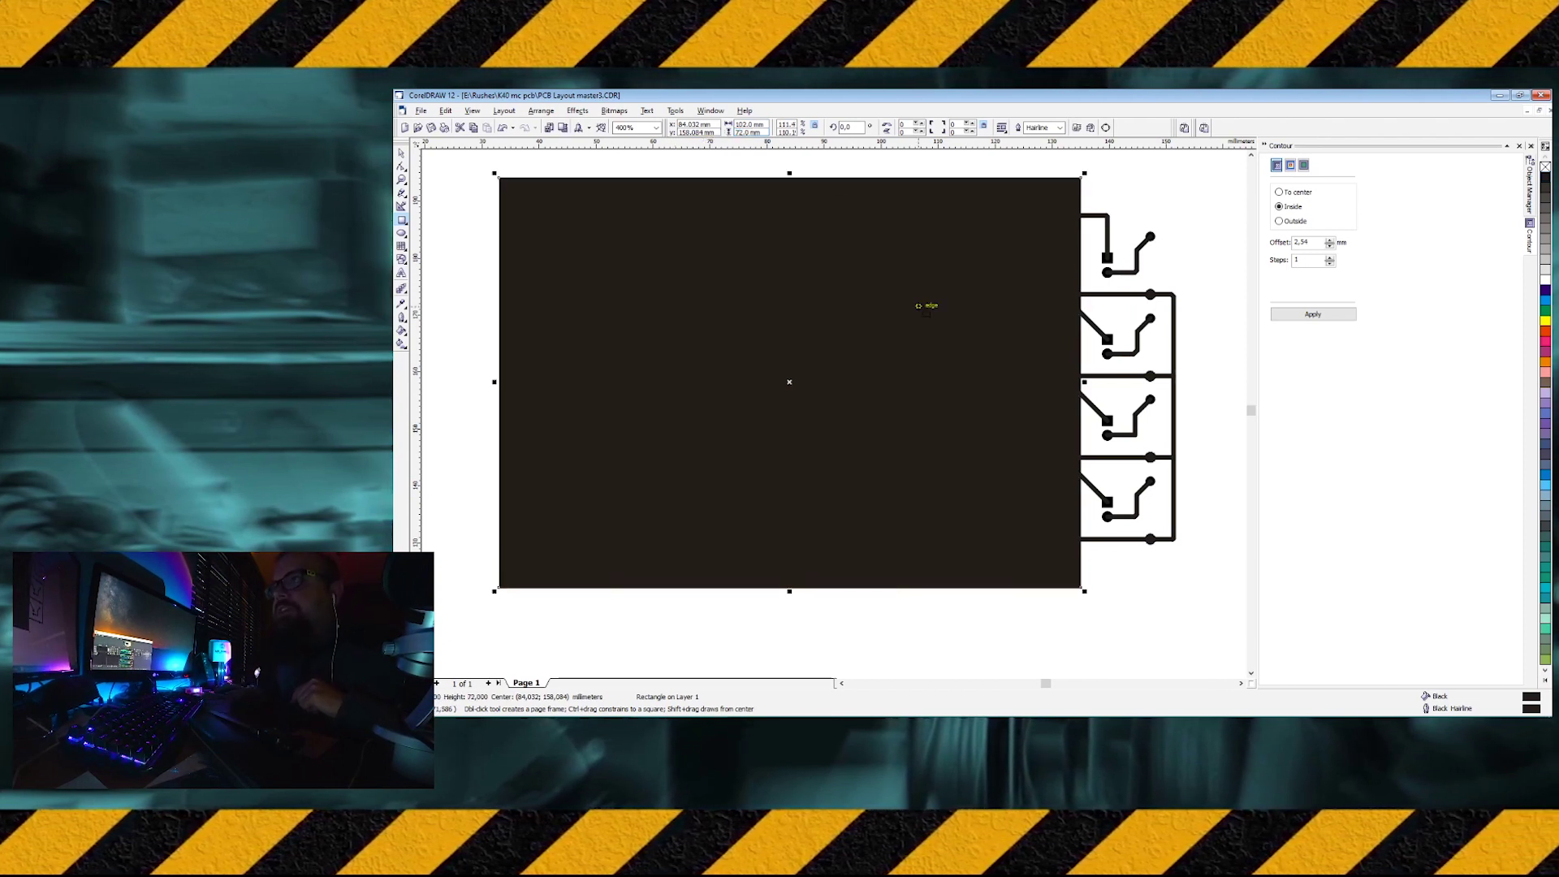
- Move the black rectangle over the whole trace artwork and try removing its fill
left_click(402, 154)
left_click_drag(519, 203, 655, 203)
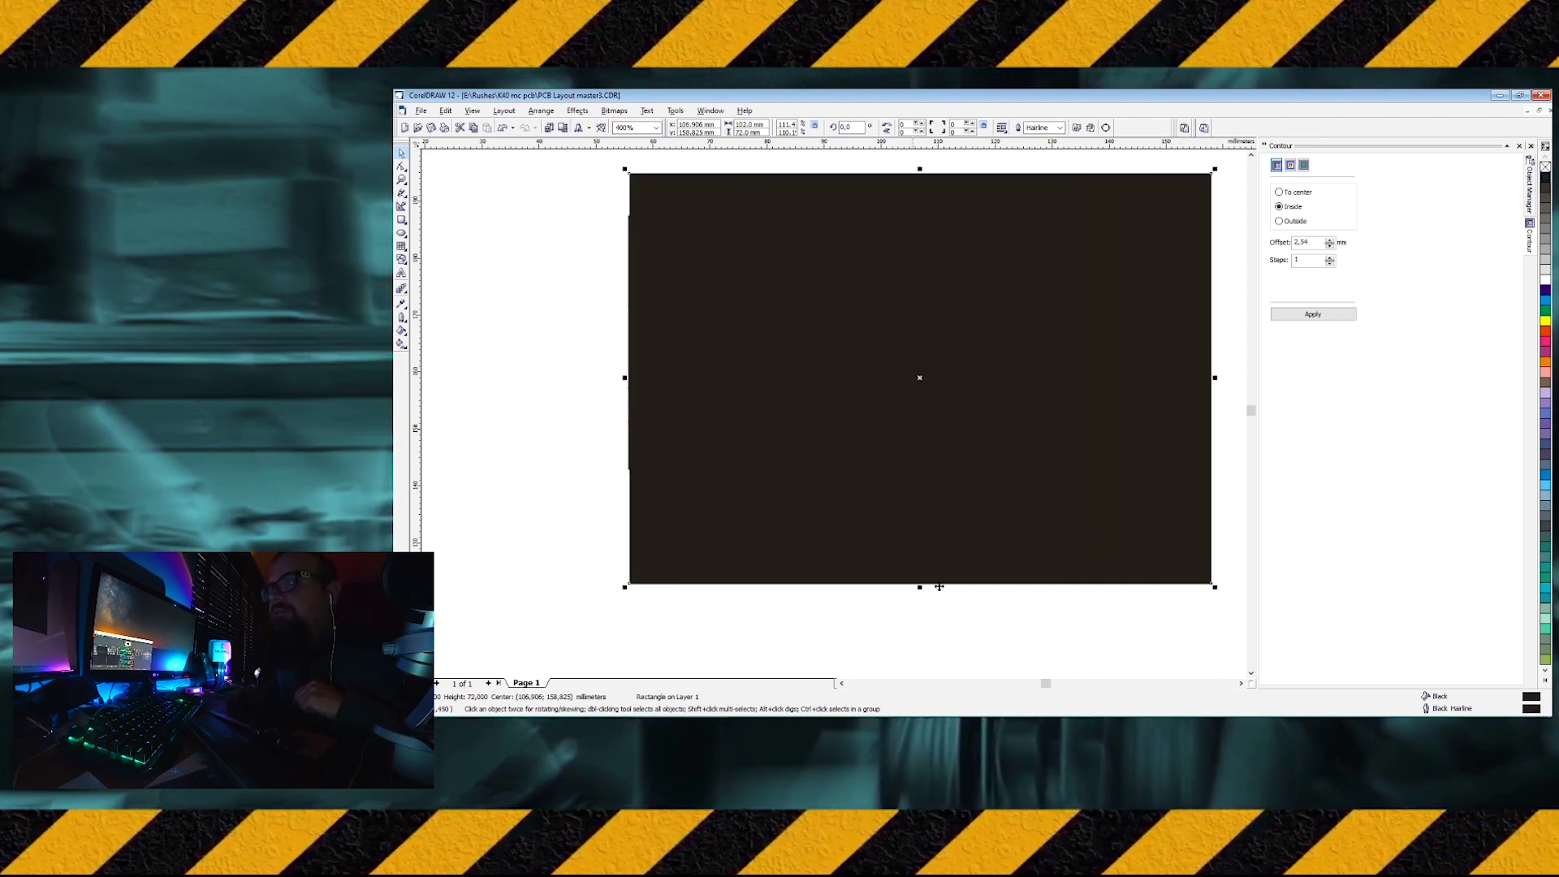
left_click(1545, 166)
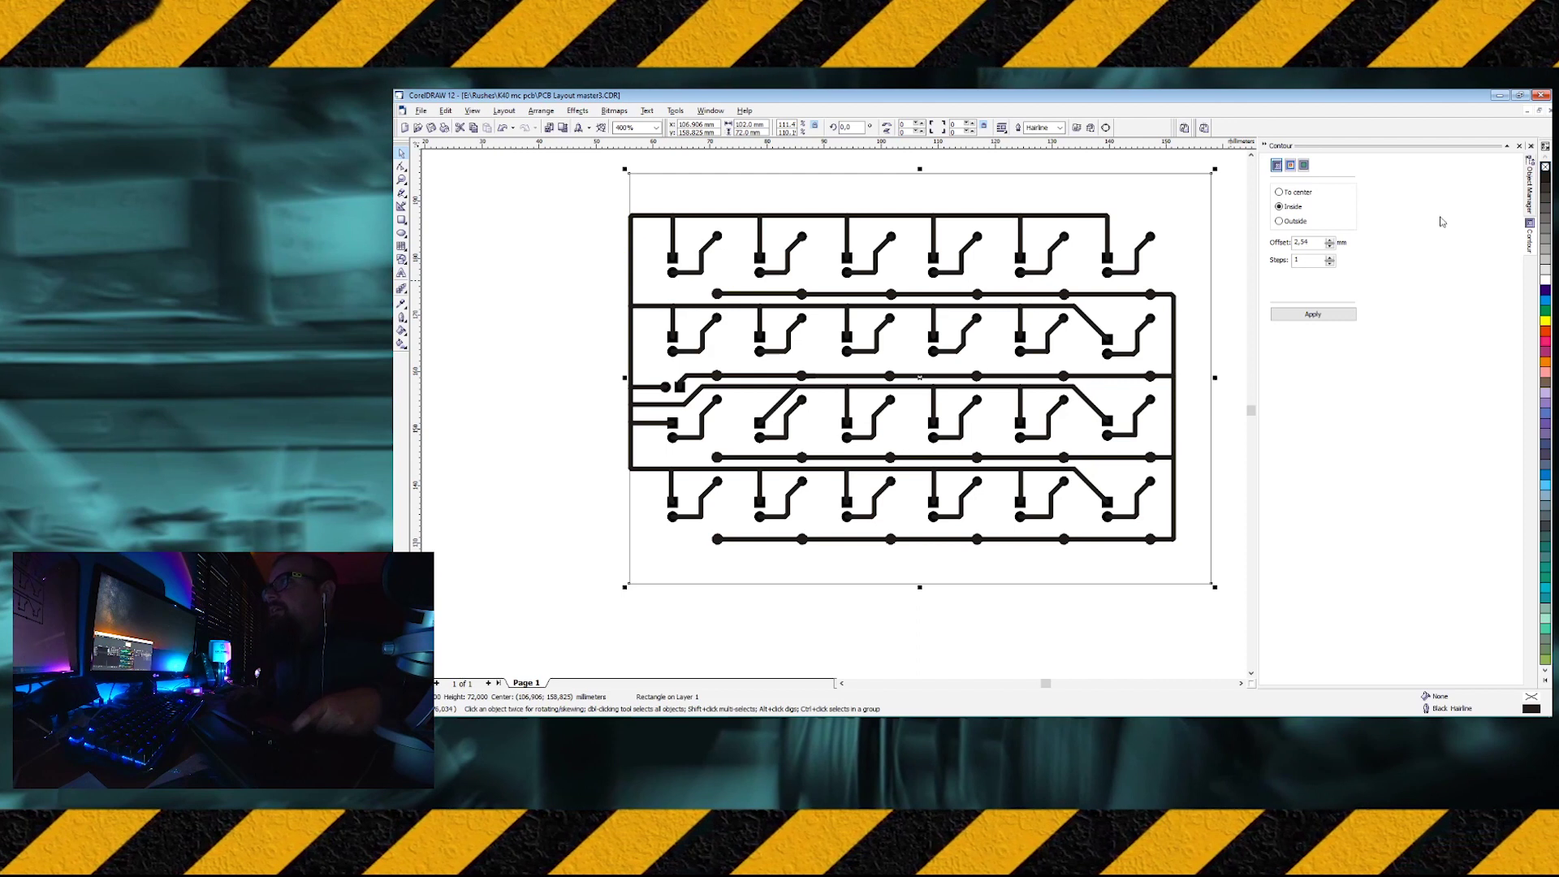
left_click(503, 128)
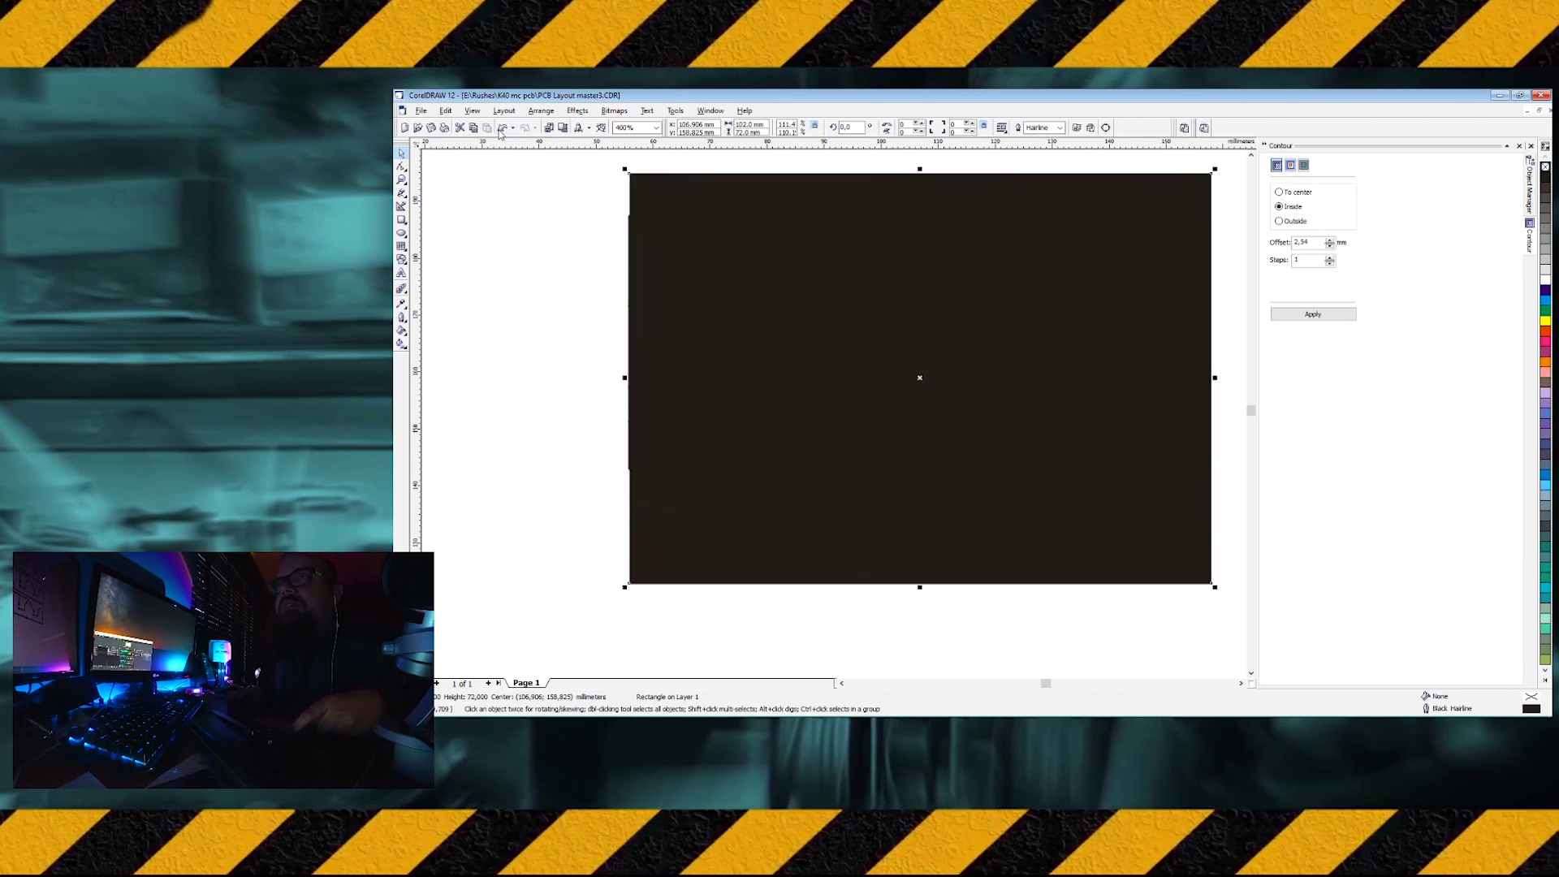
- Move the black rectangle down-left to uncover some traces, and fill the trace group with white
left_click_drag(964, 326, 794, 407)
left_click(1125, 248)
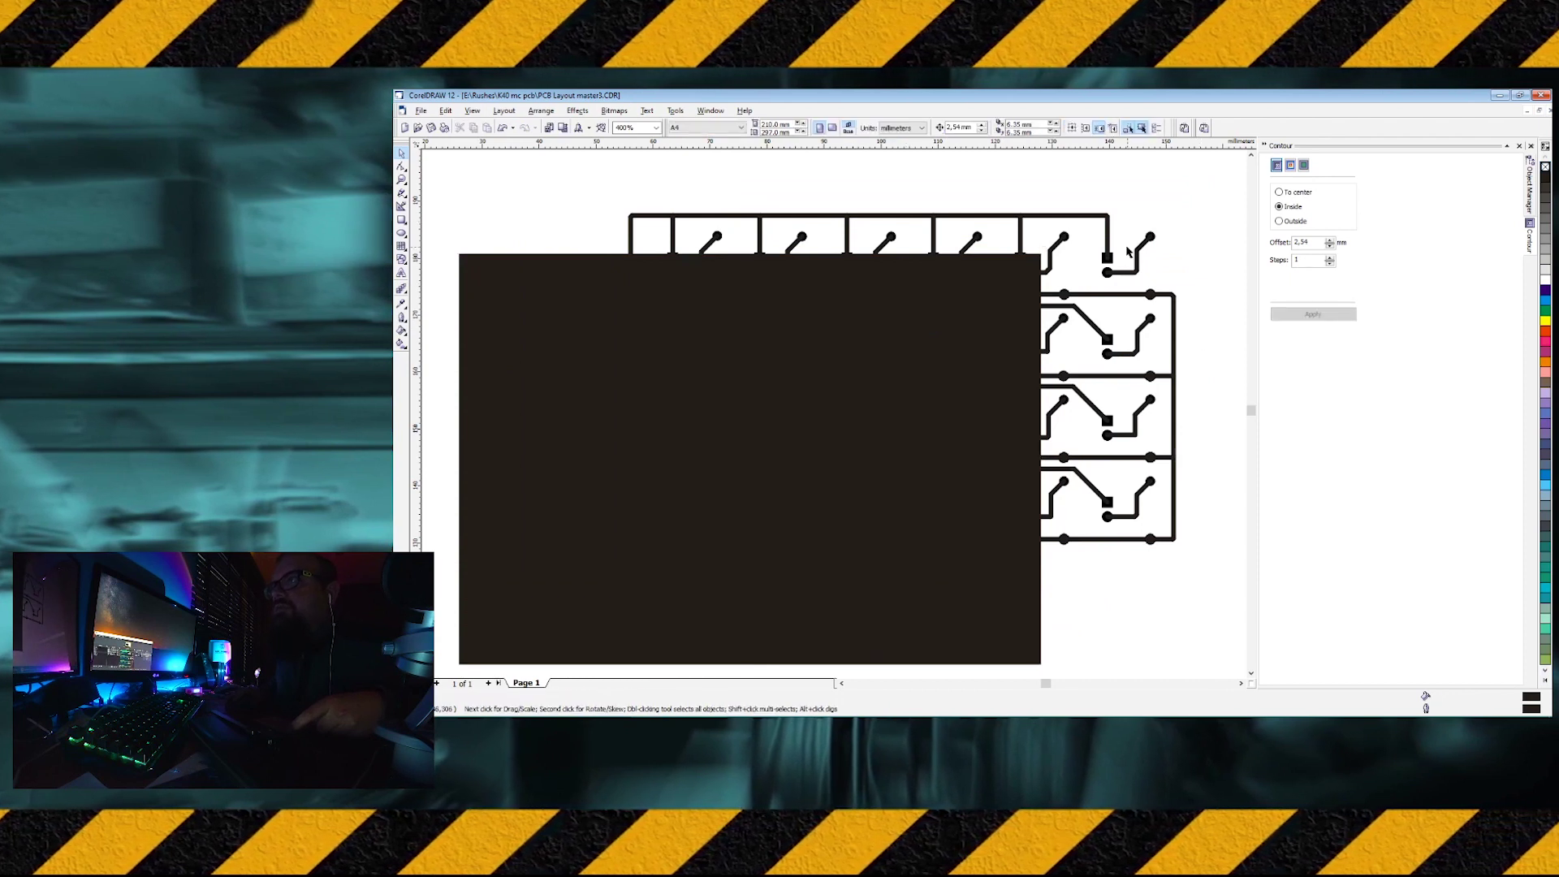
left_click(1108, 259)
right_click(1109, 258)
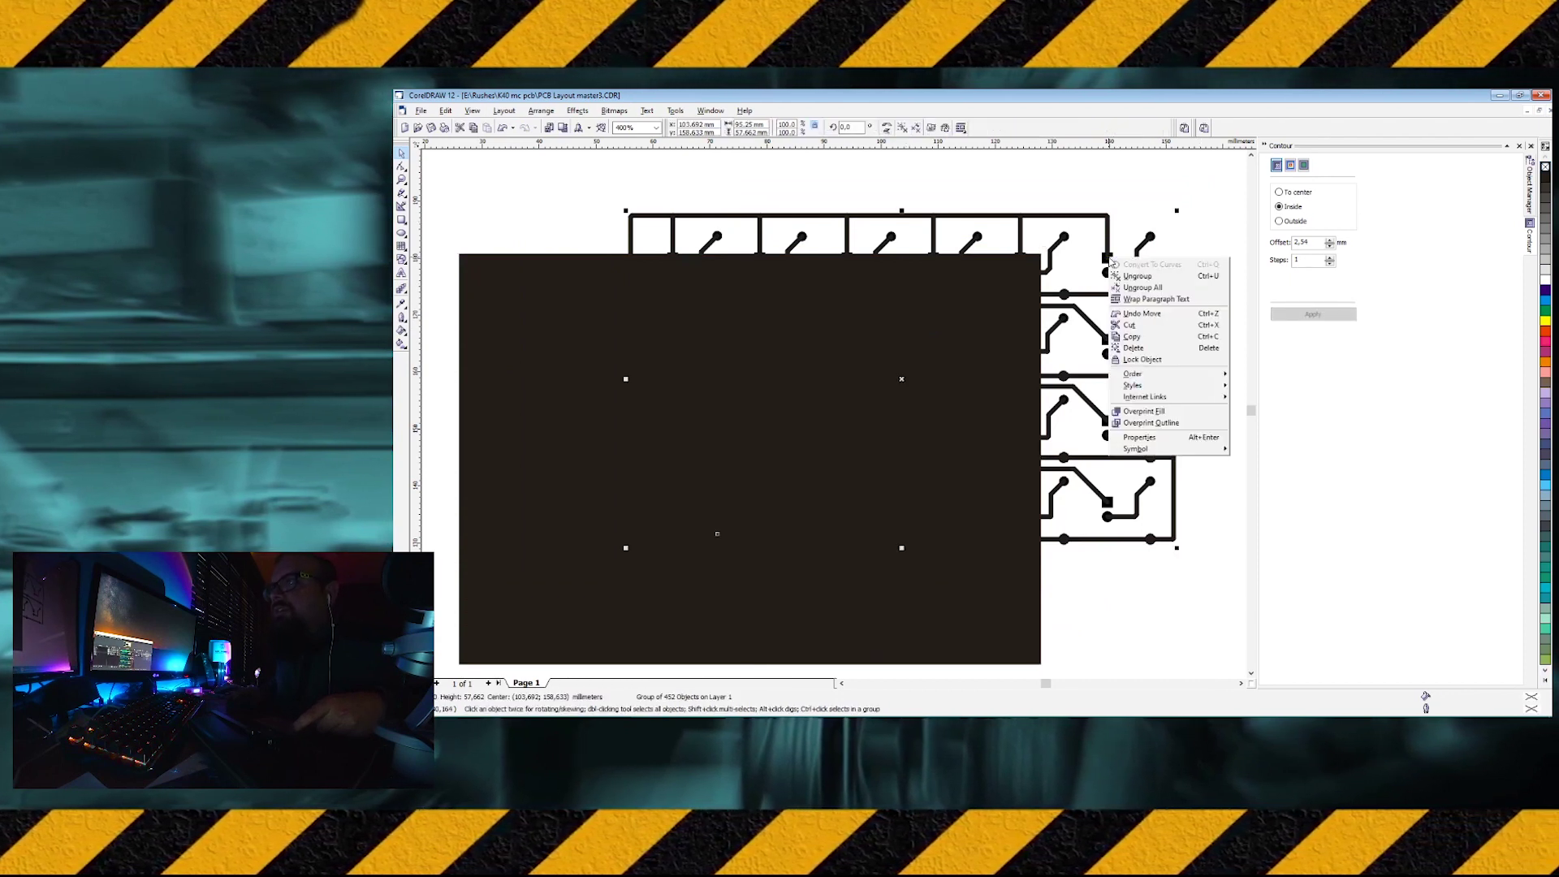
left_click(1094, 193)
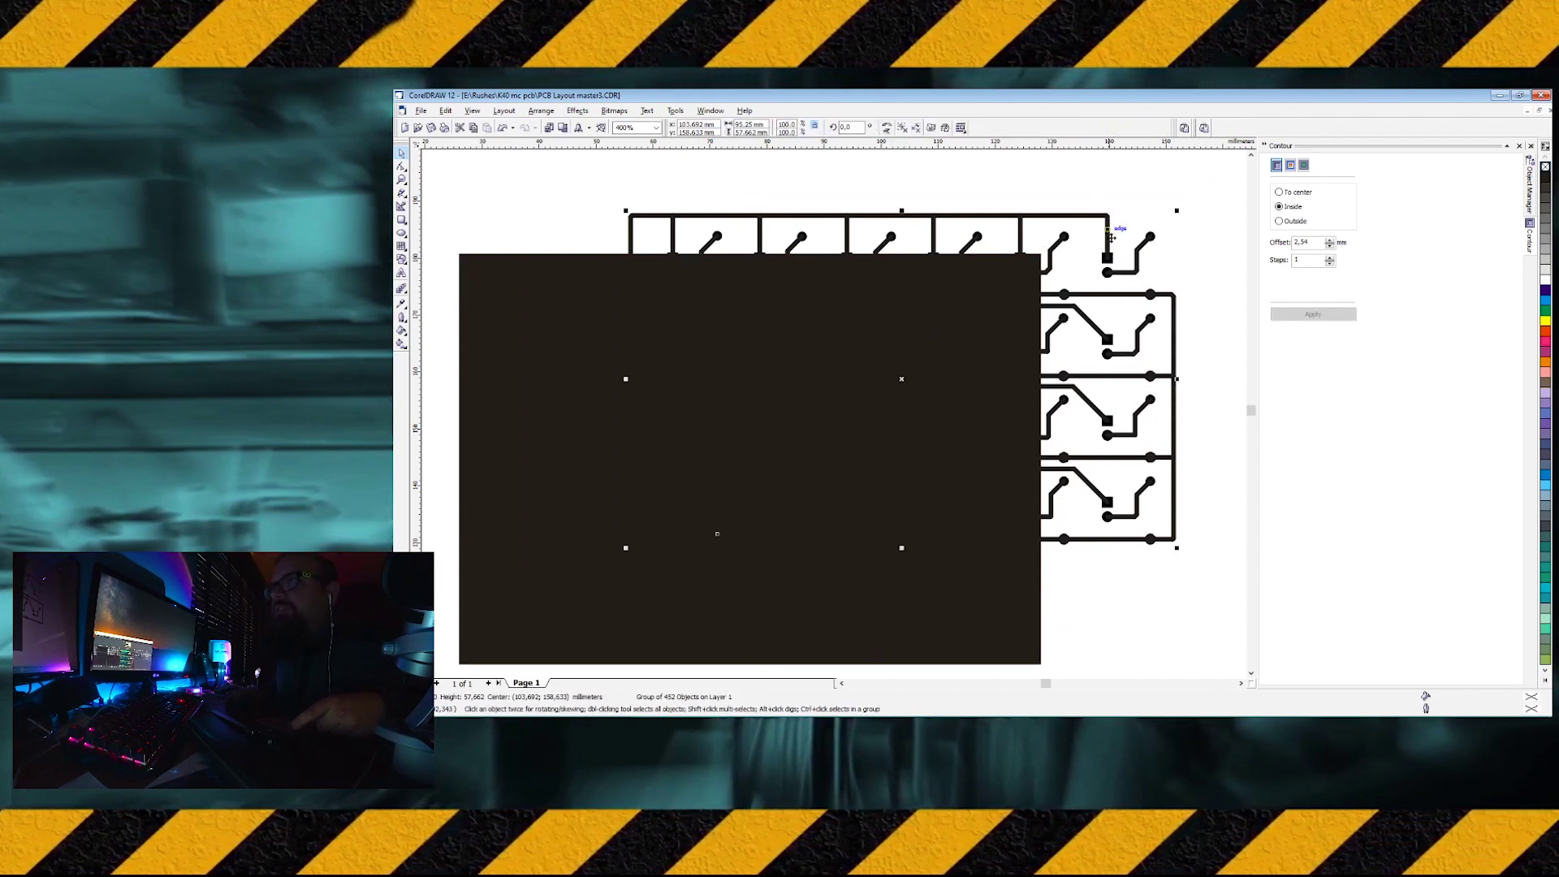
left_click(1109, 259)
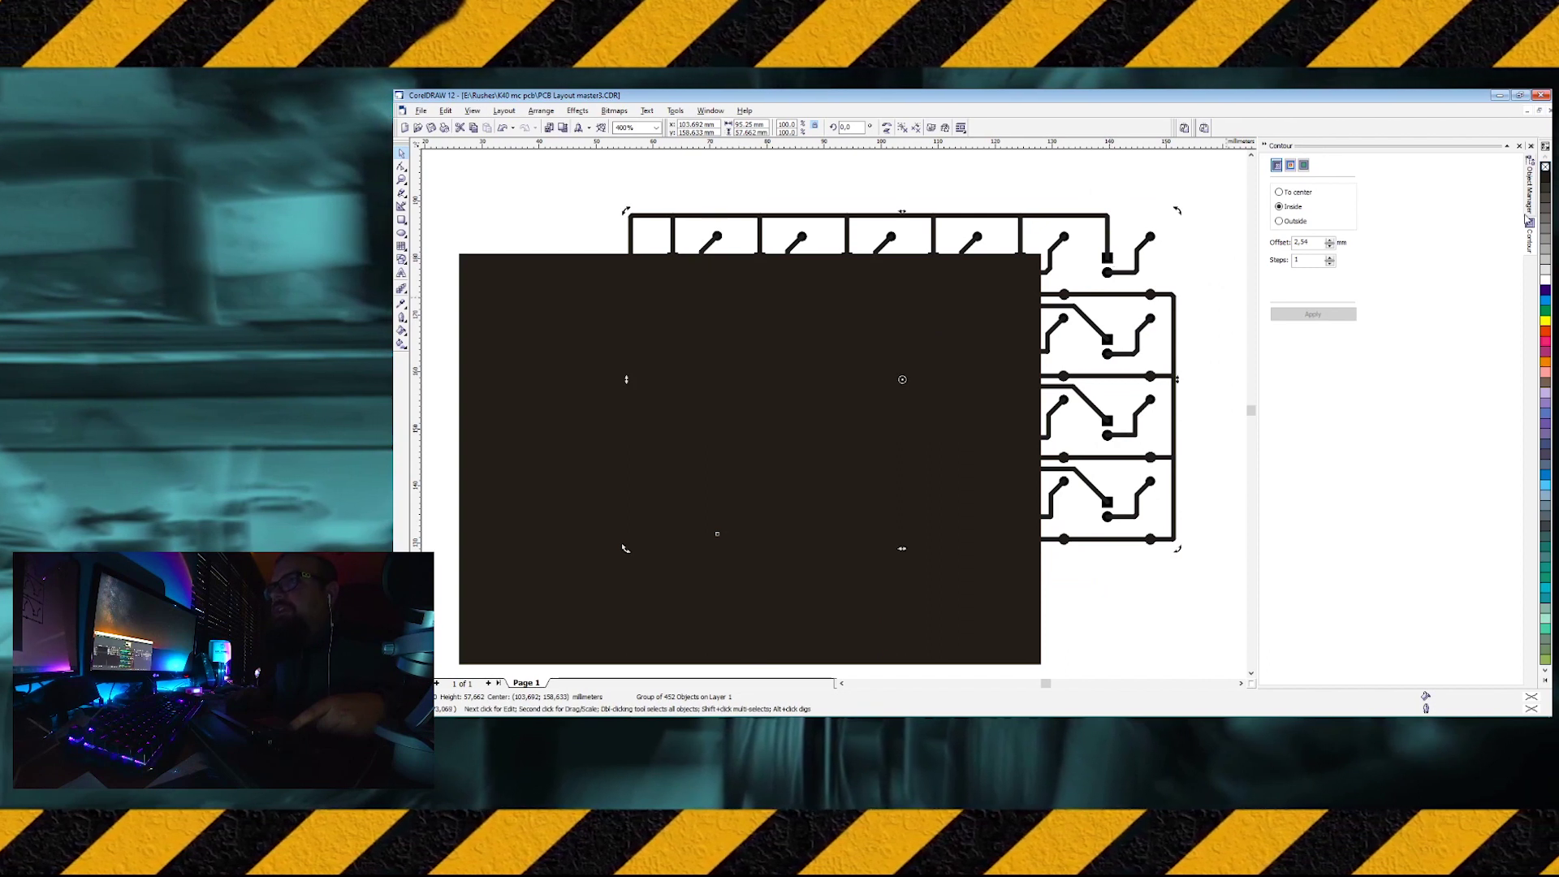
left_click(1544, 279)
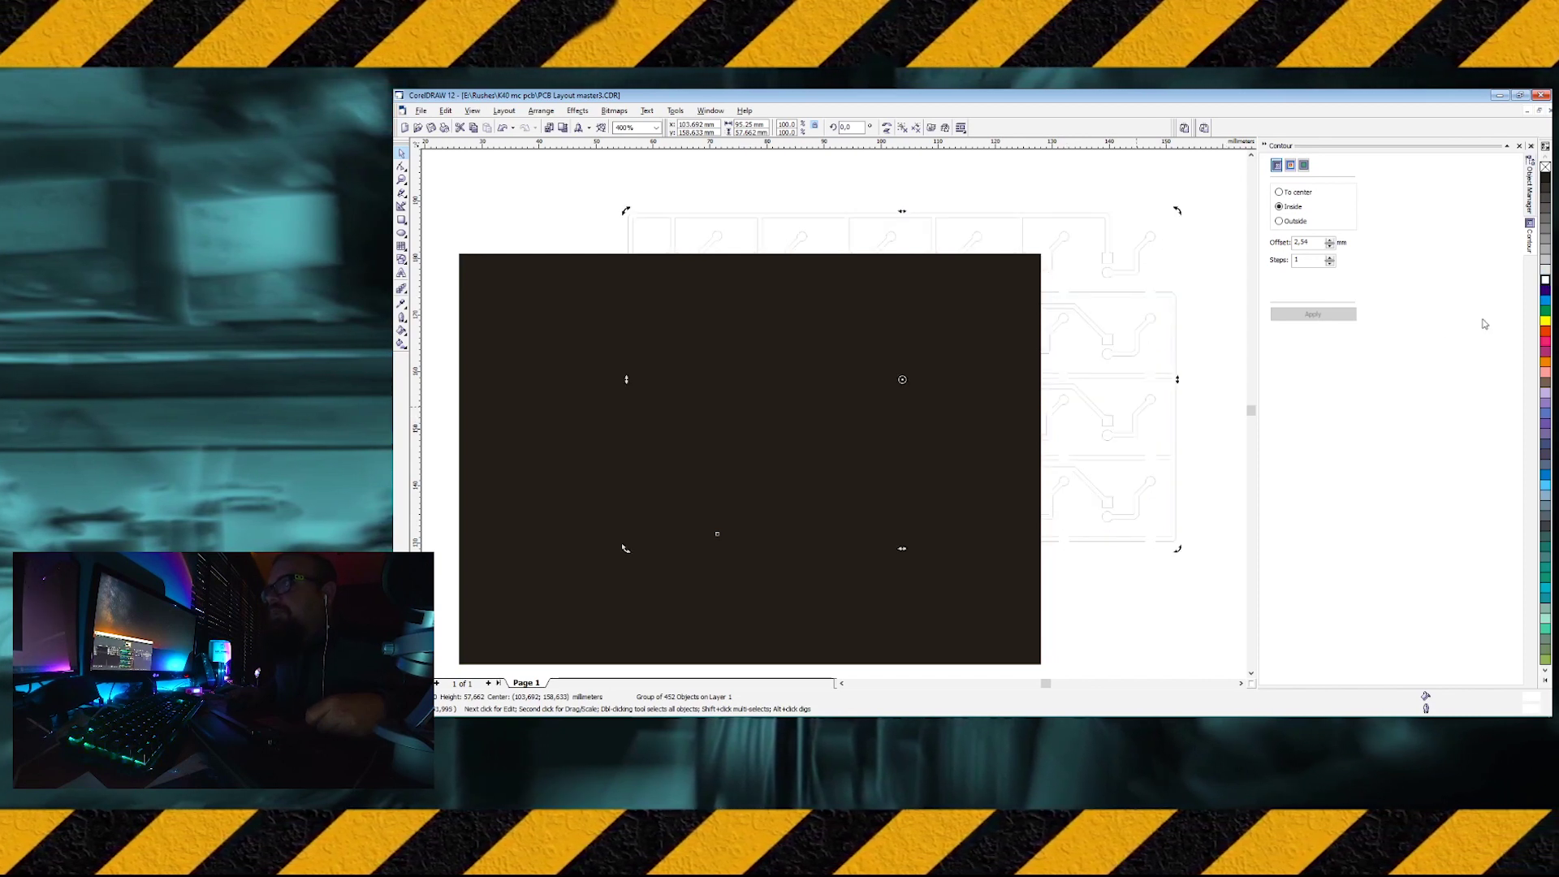
- Move the white trace group down and to the left, clear of the black traces
scroll(1212, 278, "down", 2)
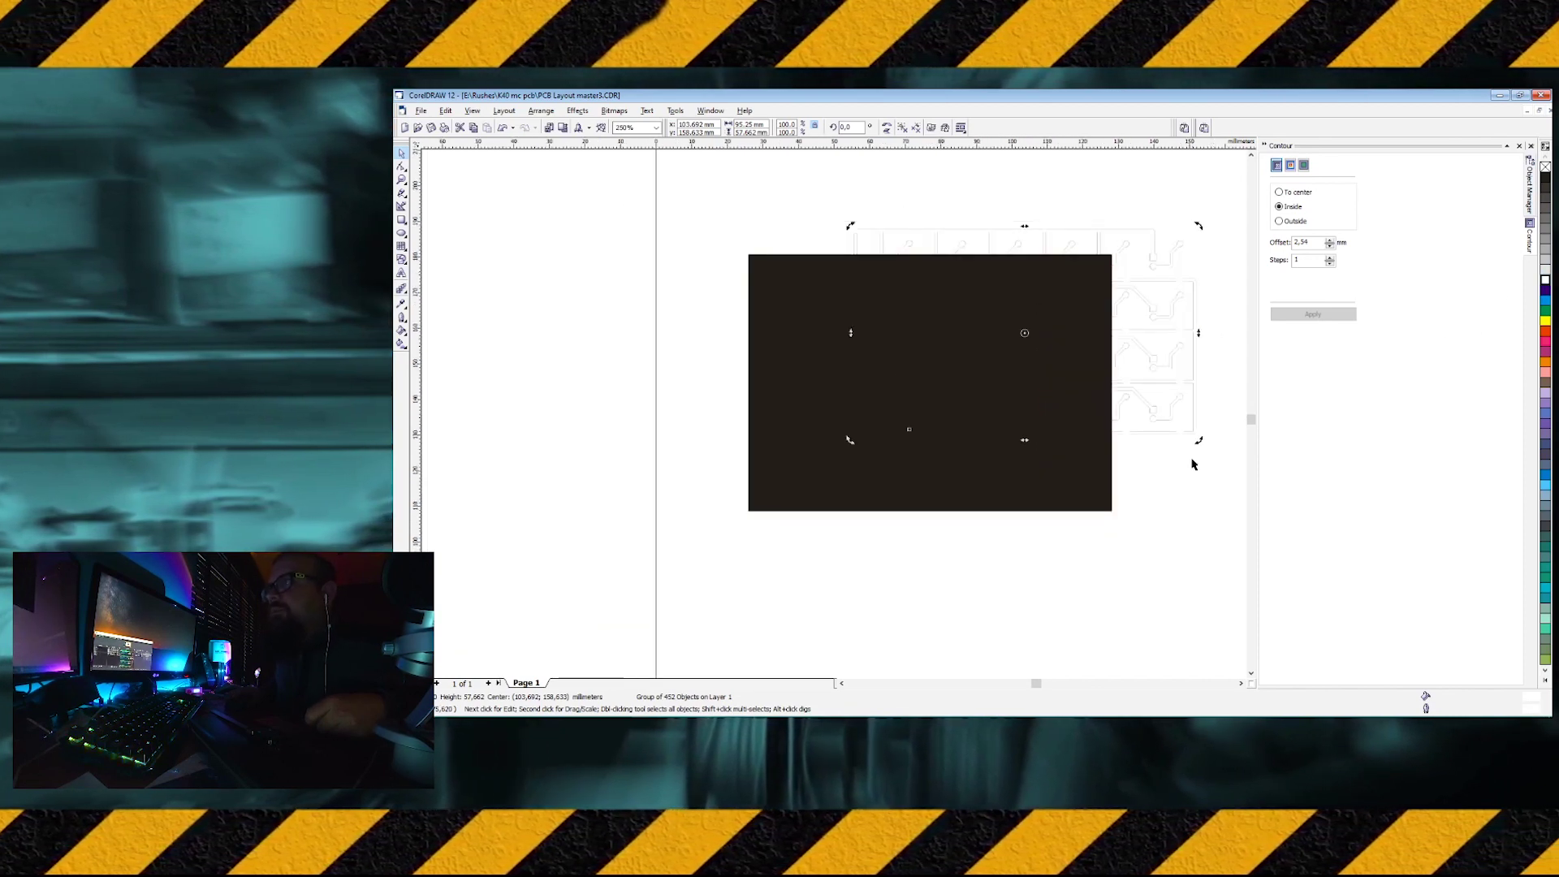
left_click(1196, 488)
left_click(1194, 379)
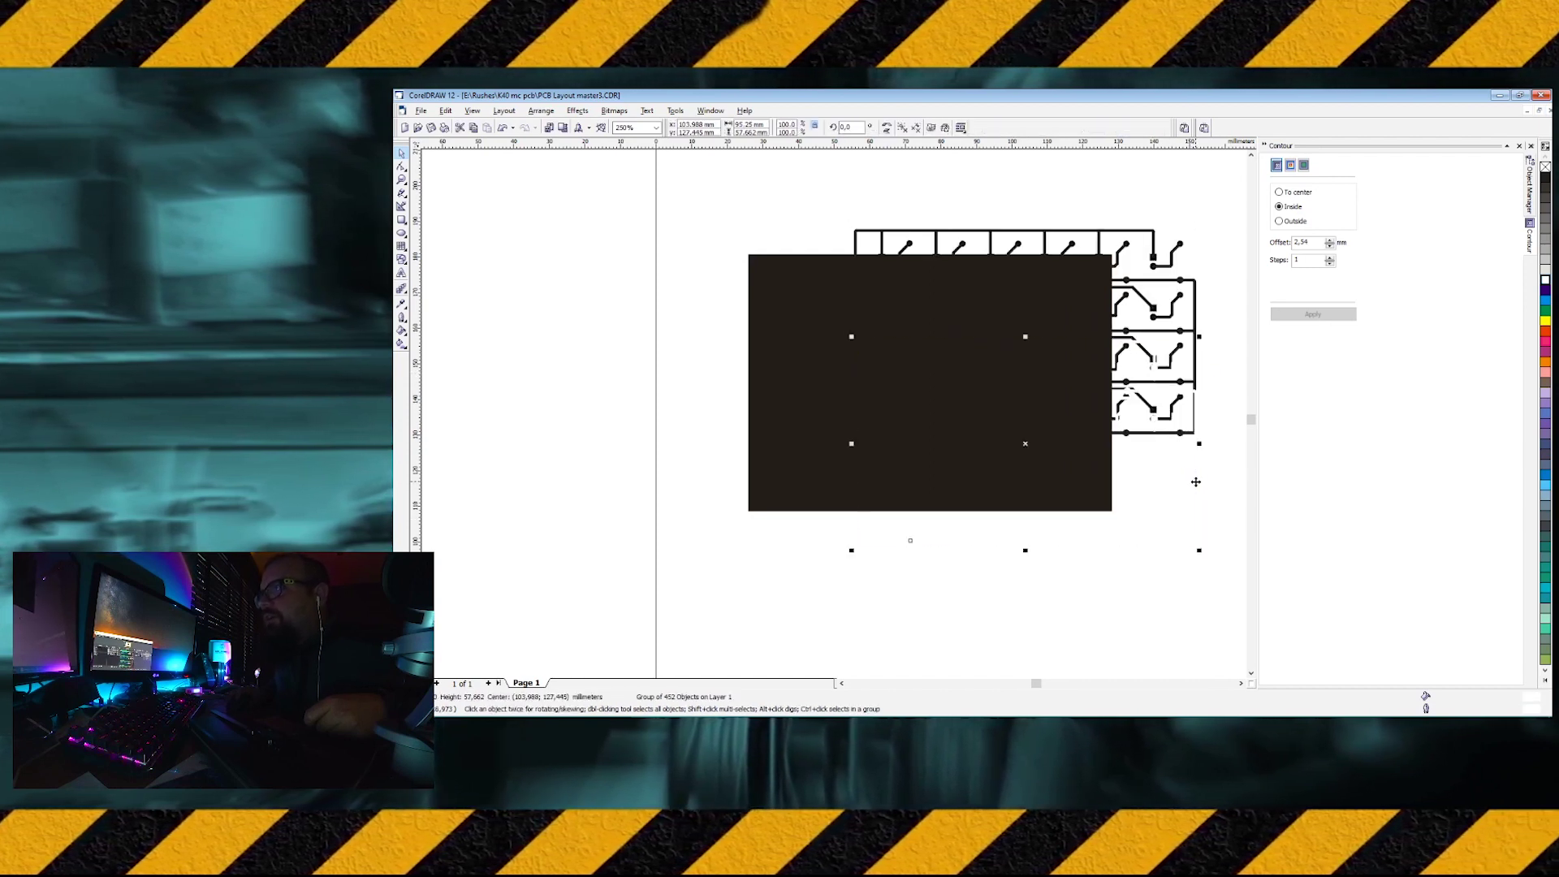
left_click_drag(1195, 481, 717, 523)
- Move the black rectangle over the white traces and delete the leftover black trace artwork
left_click_drag(934, 438, 576, 543)
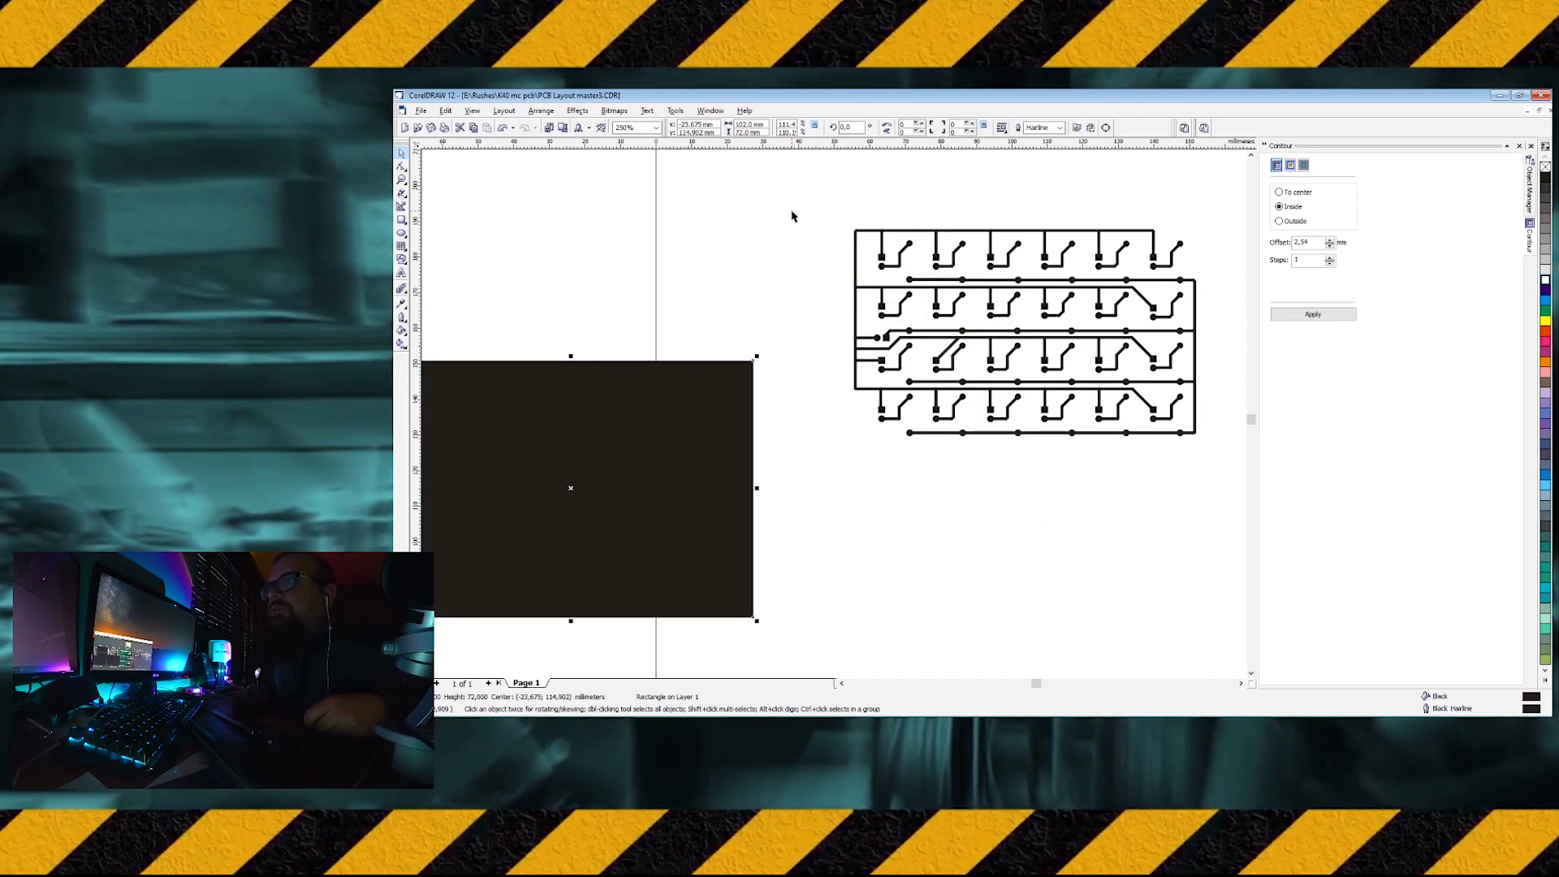
left_click_drag(793, 213, 1108, 472)
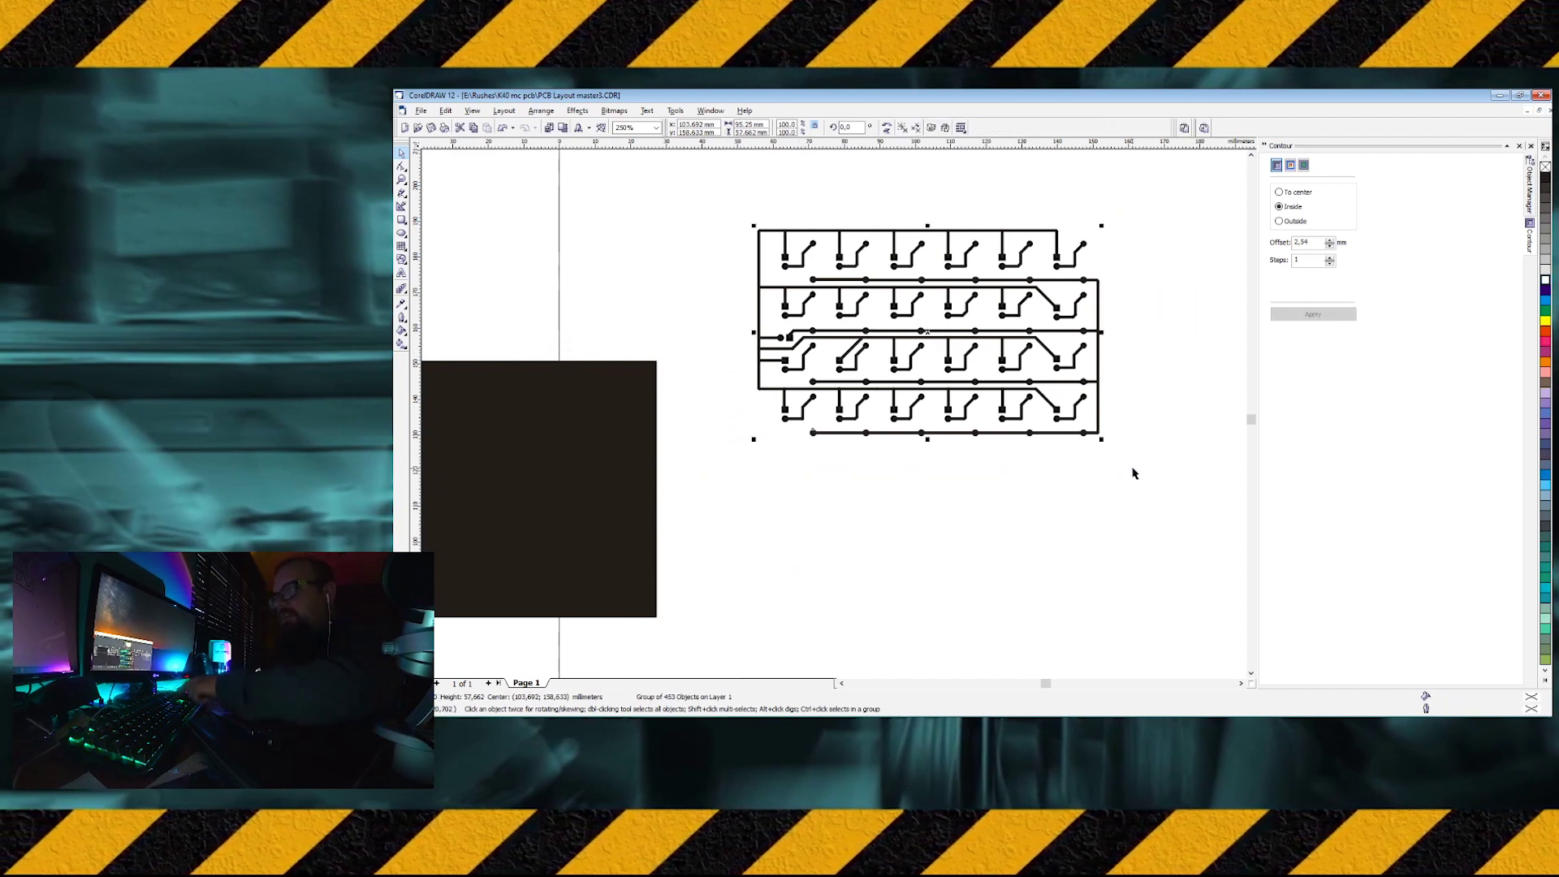
key("Delete")
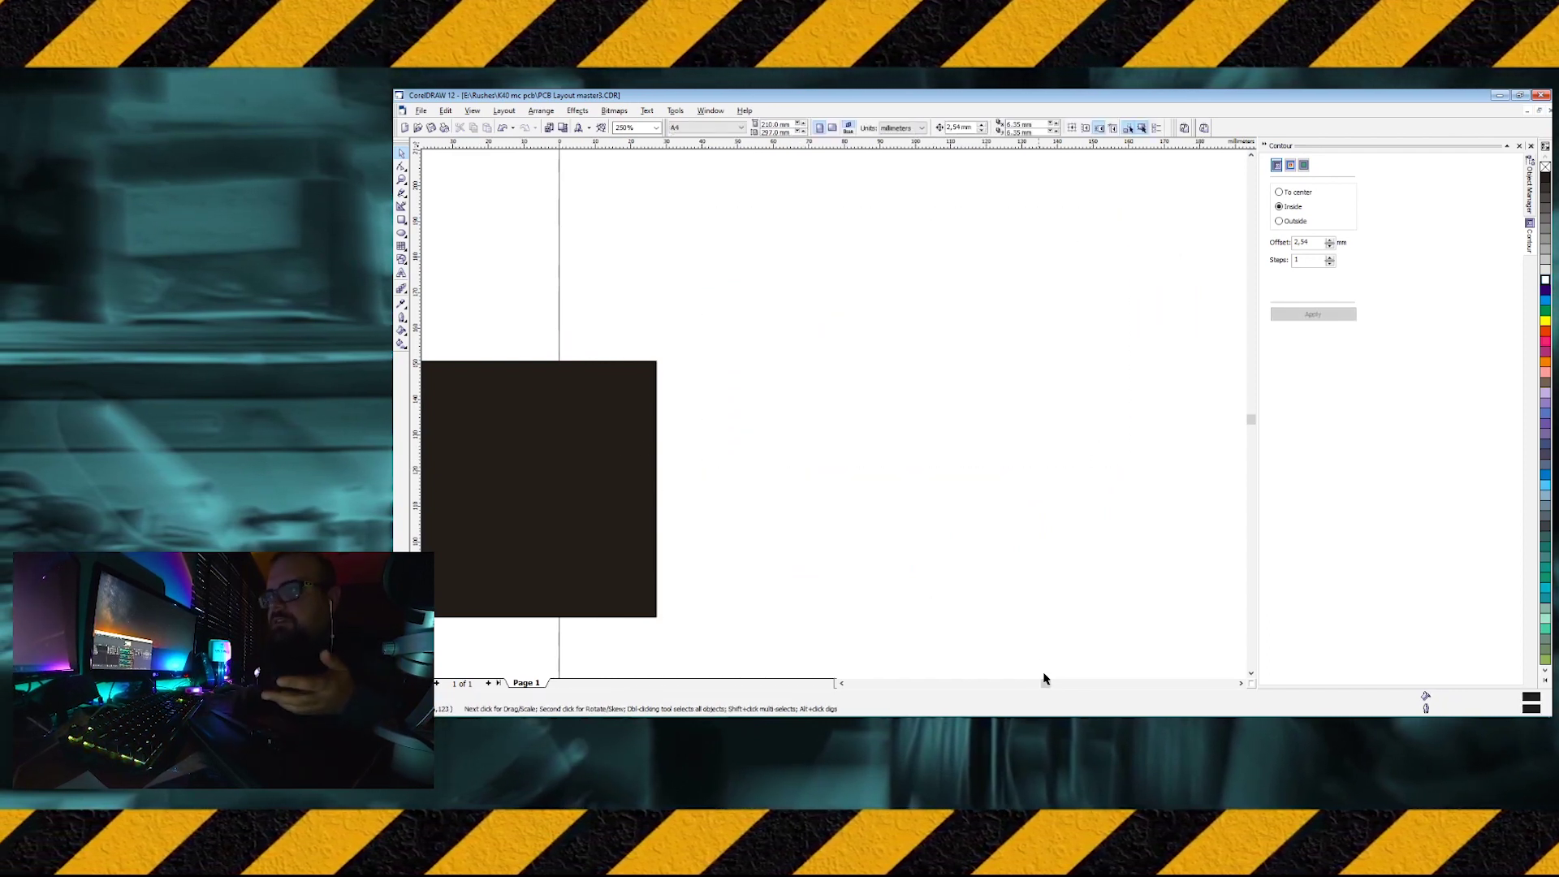
- Send the black rectangle to the back and shift it so the white traces lie fully inside it
scroll(1035, 598, "down", 3)
scroll(825, 592, "up", 3)
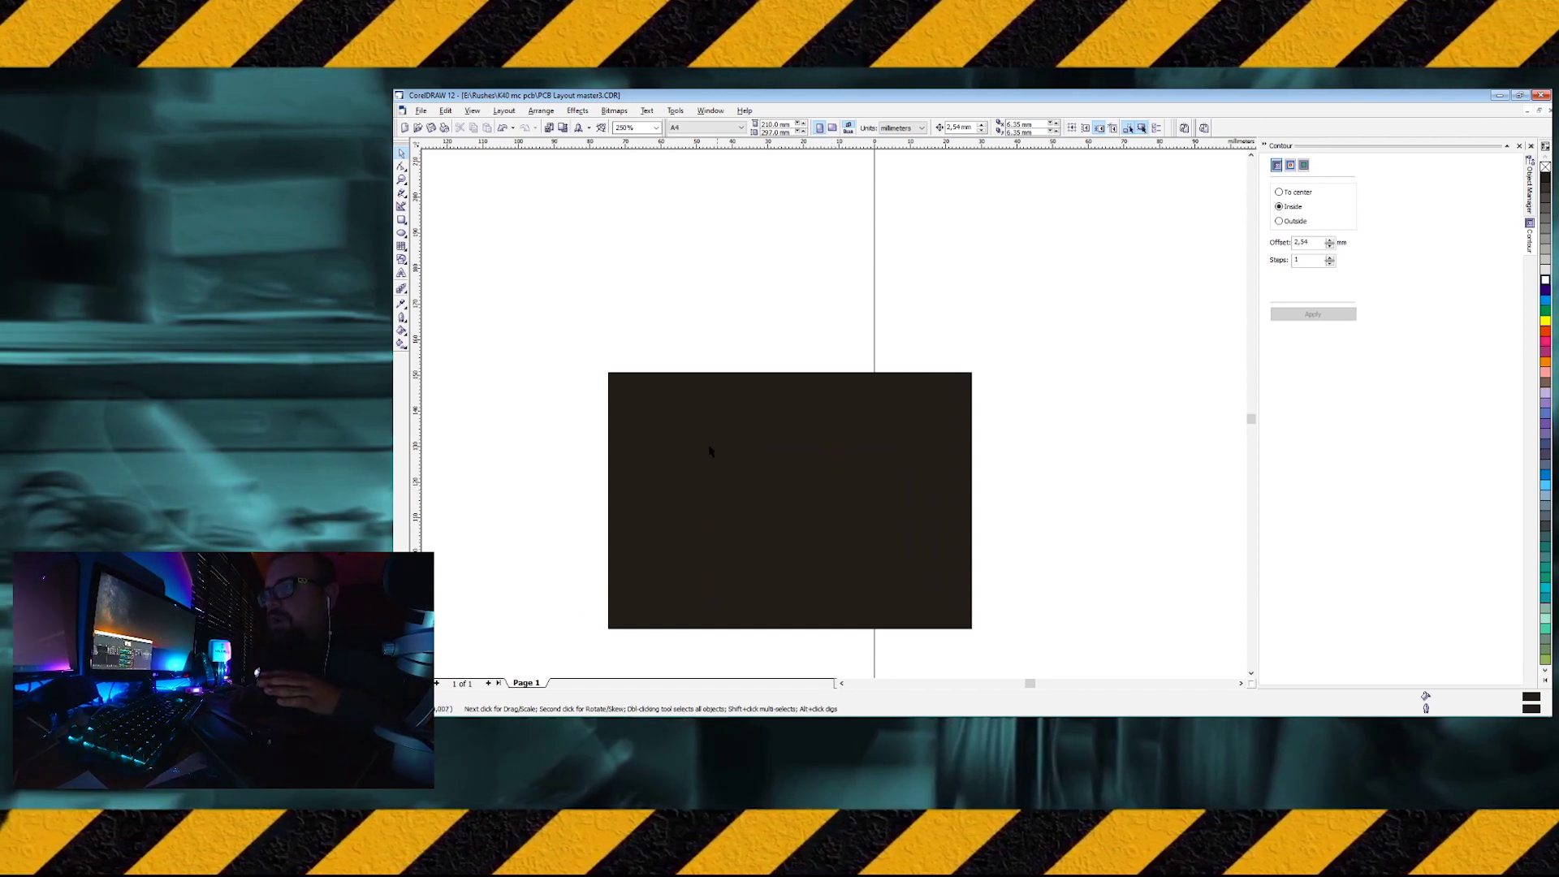
left_click(897, 530)
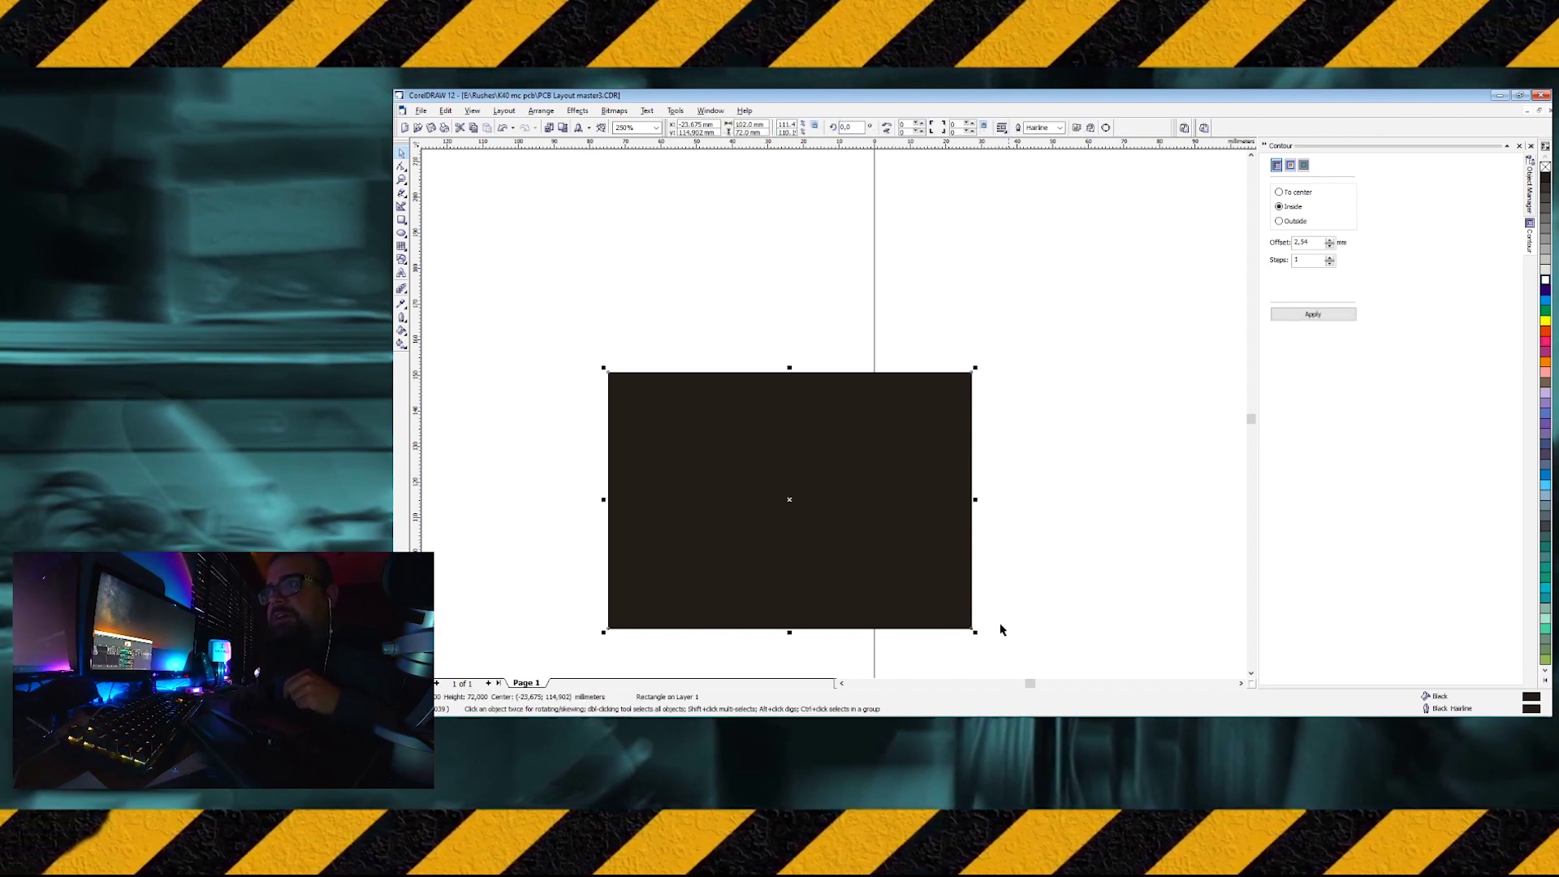
right_click(963, 619)
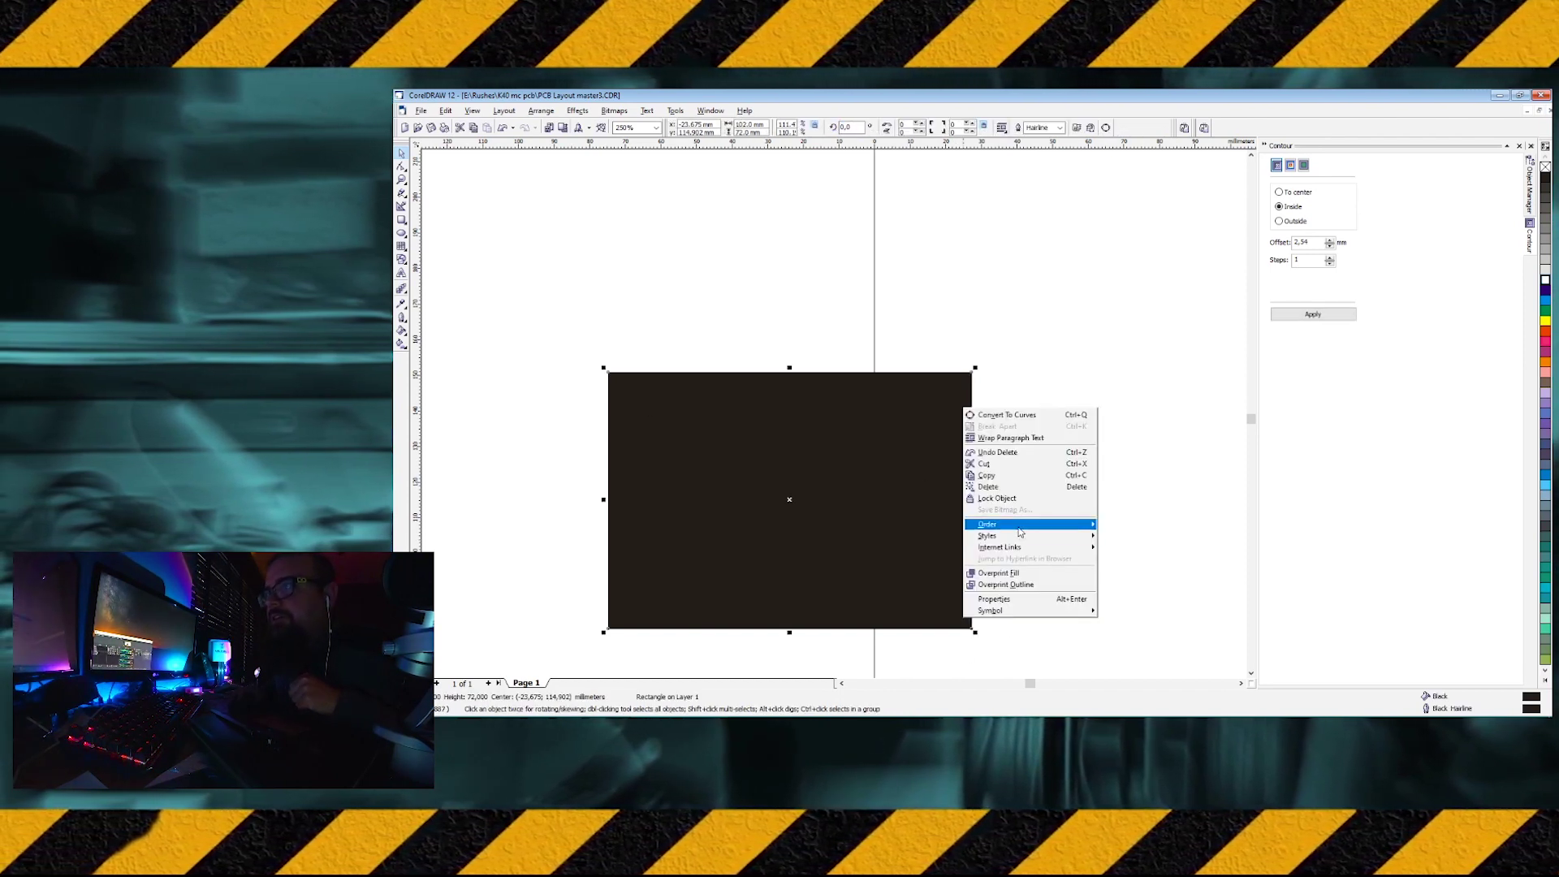
mouse_move(1021, 525)
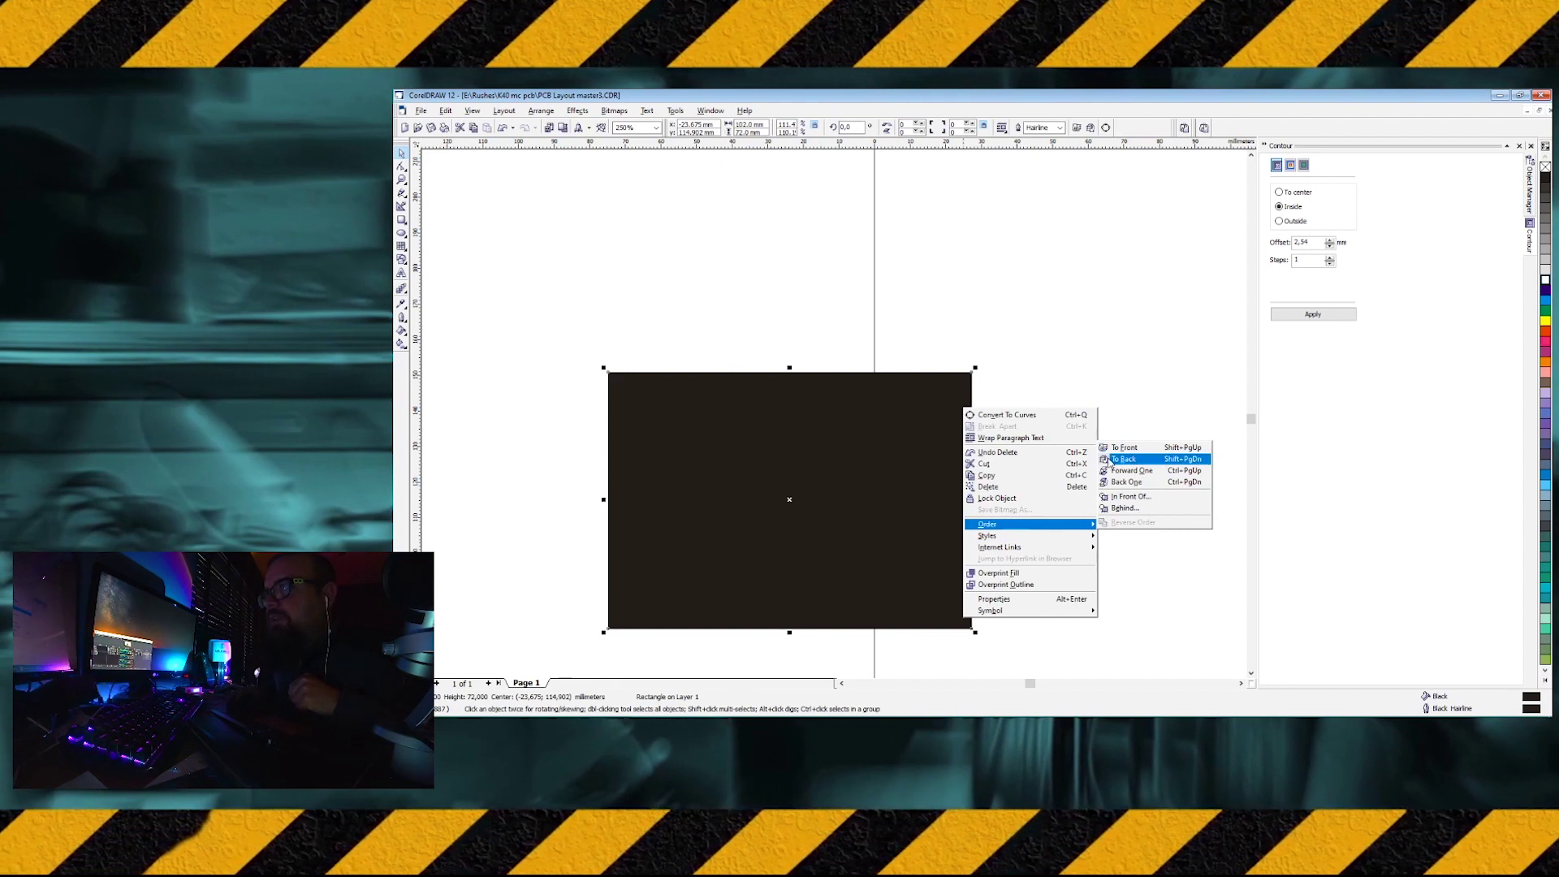
left_click(1139, 462)
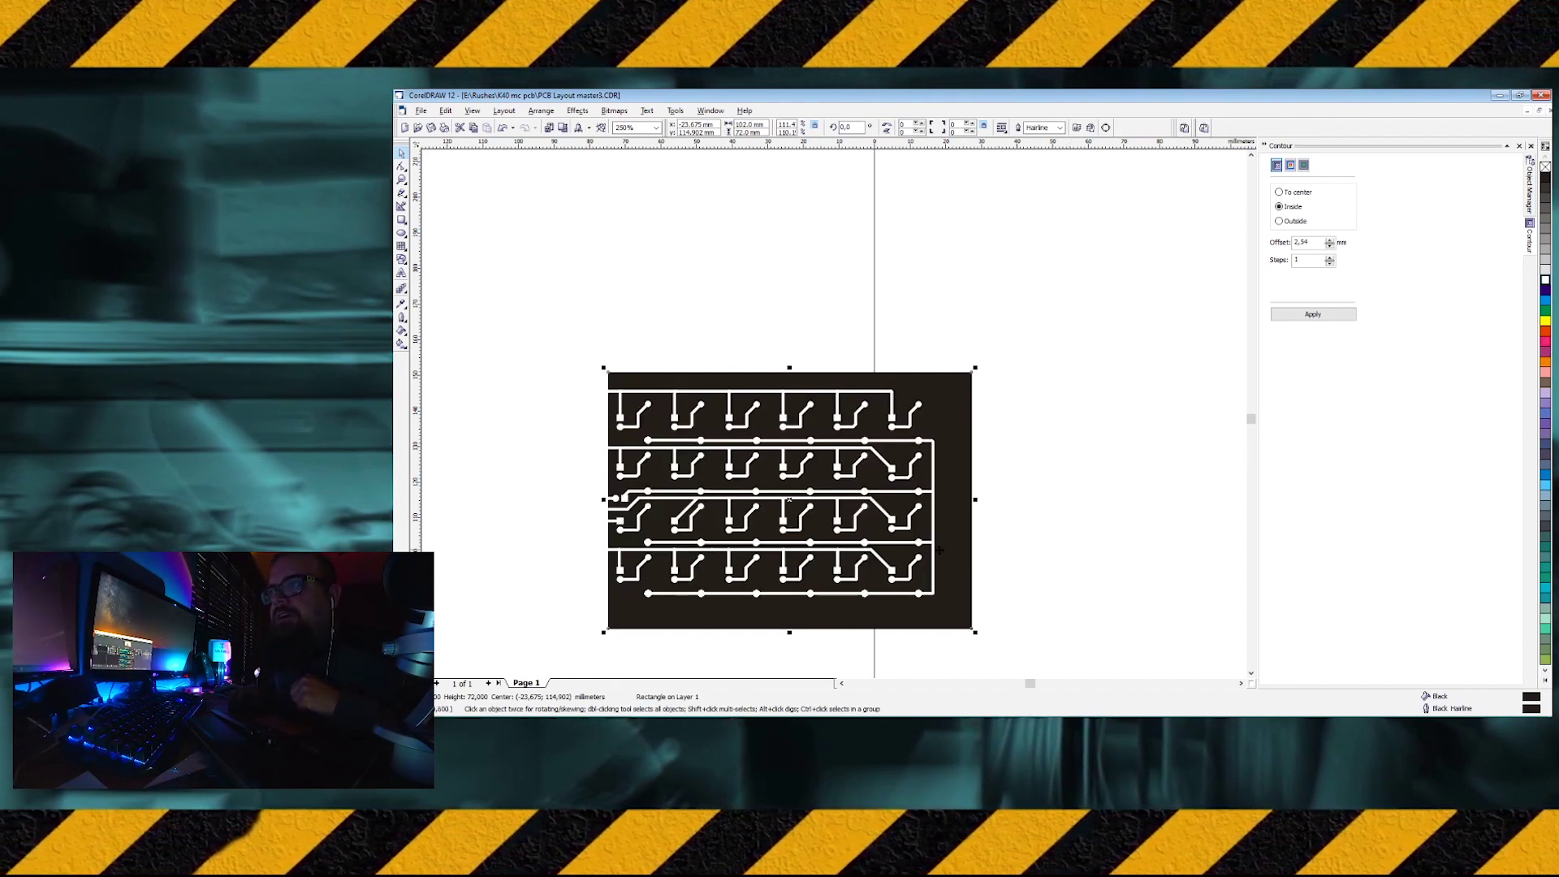
left_click_drag(947, 551, 925, 549)
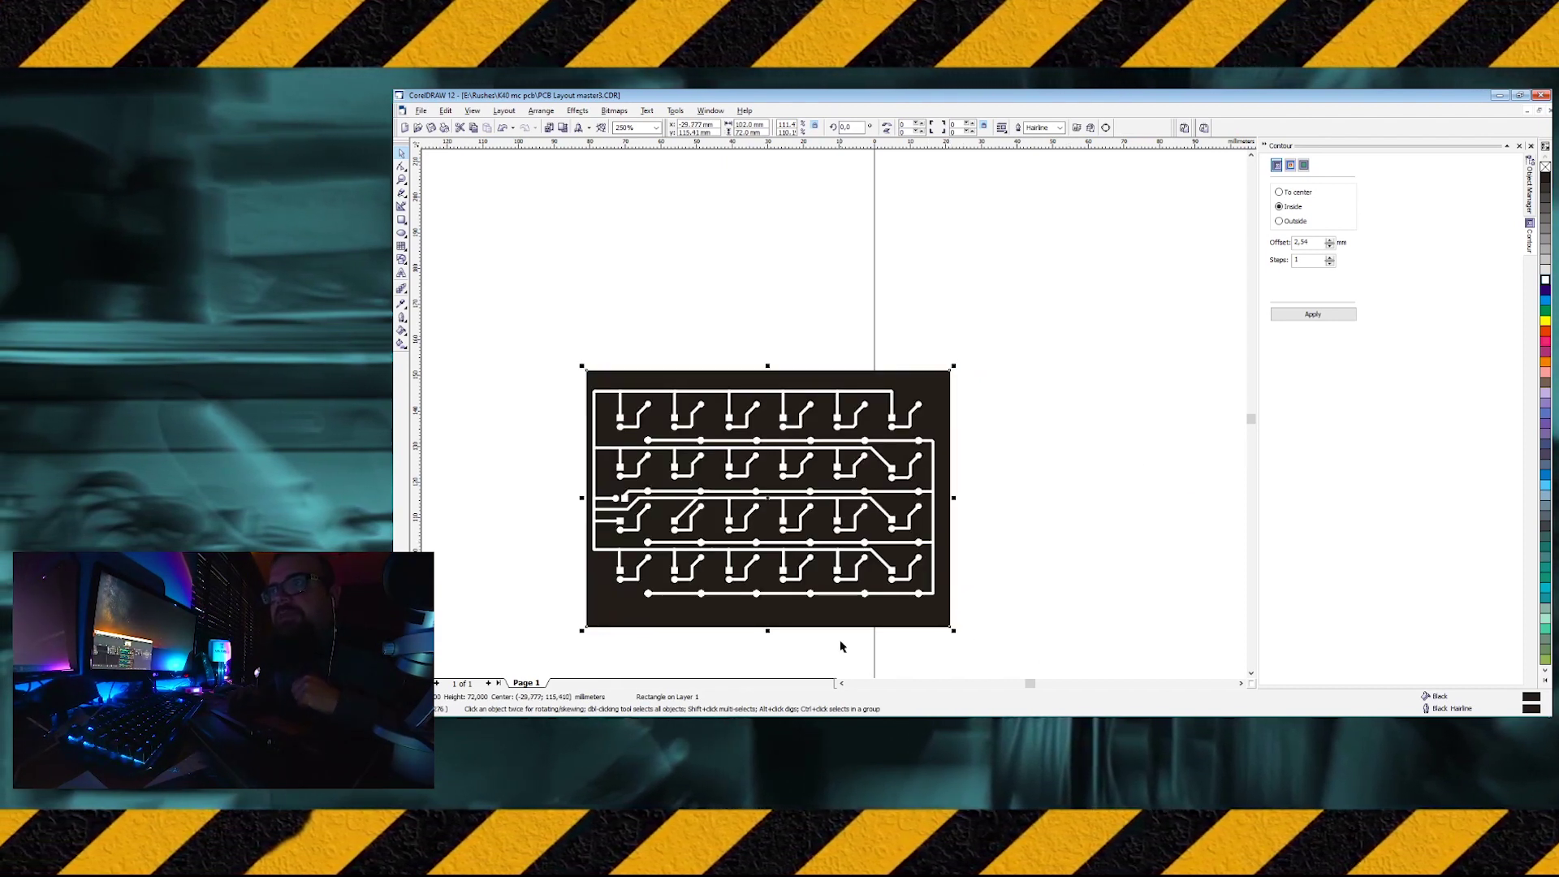
- Switch to the PCB Layout Ready for Laser document, maximize it and view the whole finished negative
left_click(1540, 113)
left_click(816, 153)
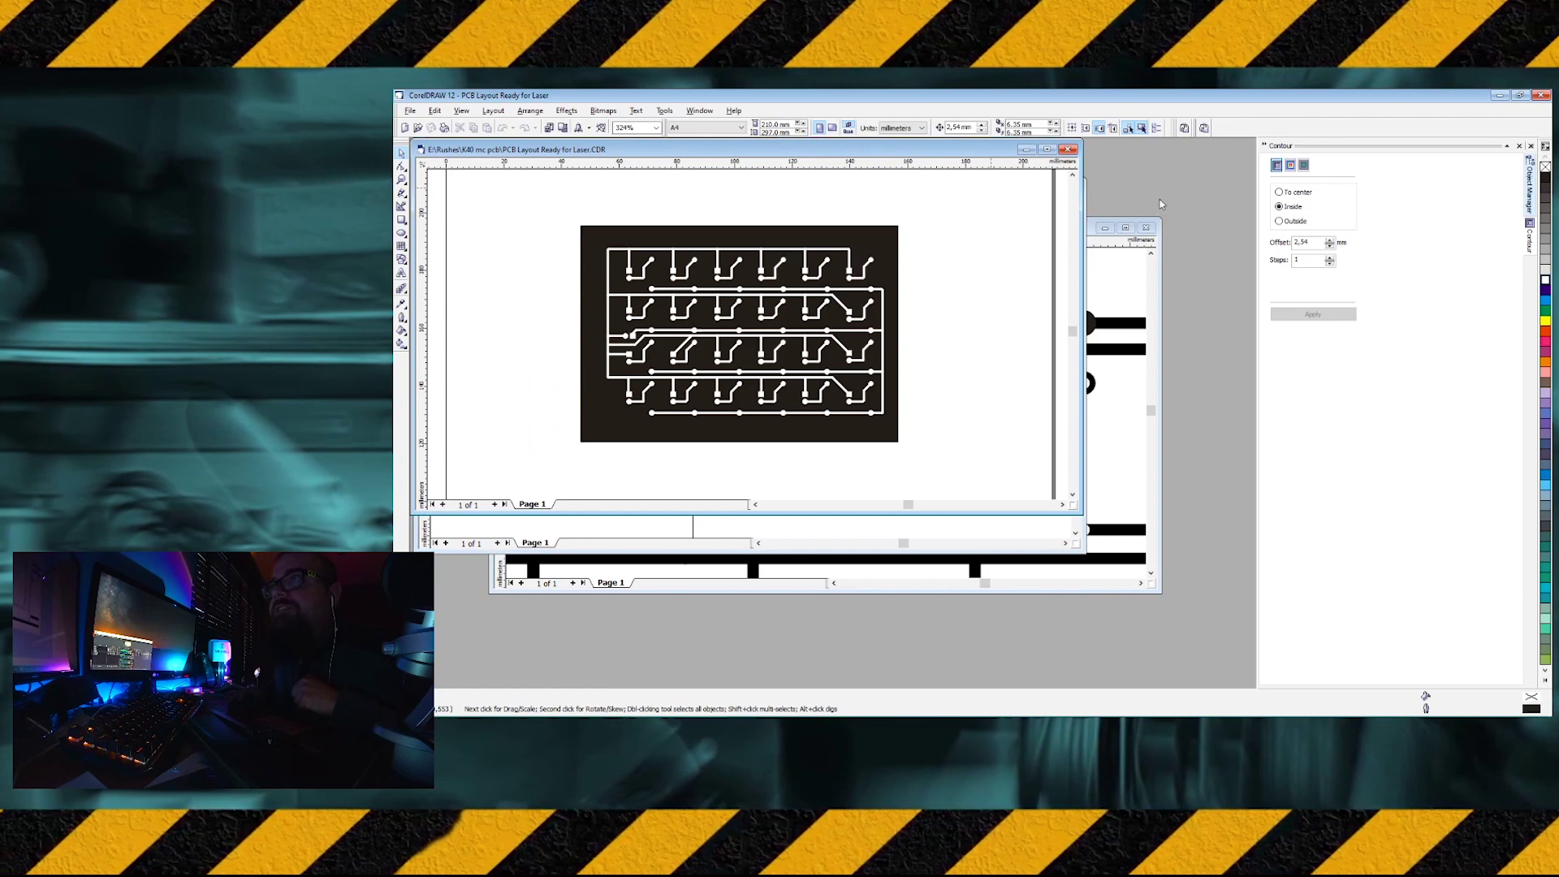
left_click(1047, 149)
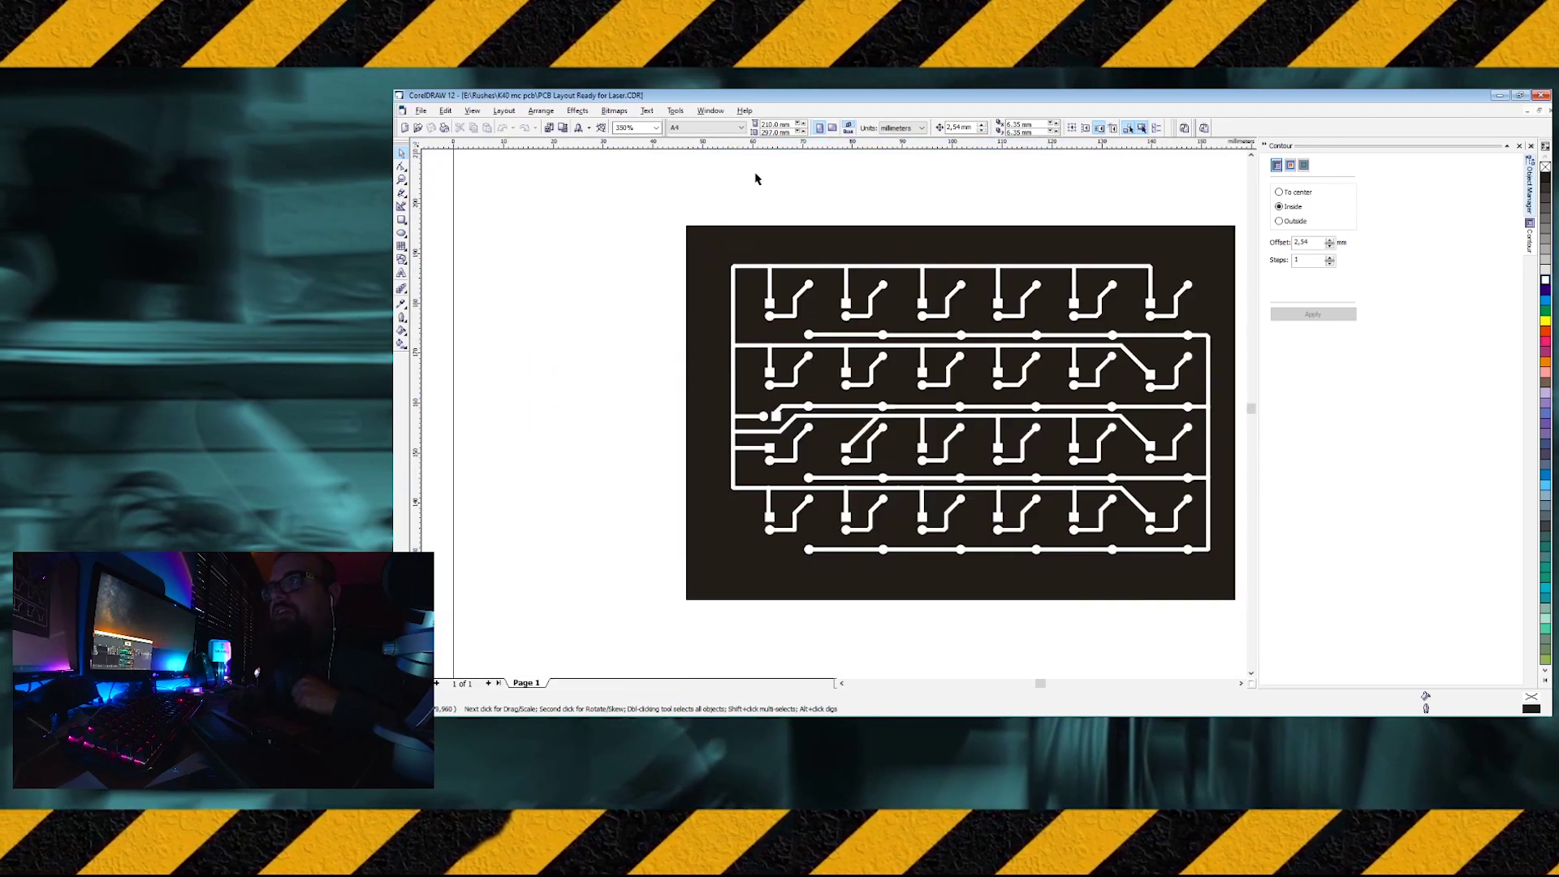
scroll(591, 338, "down", 1)
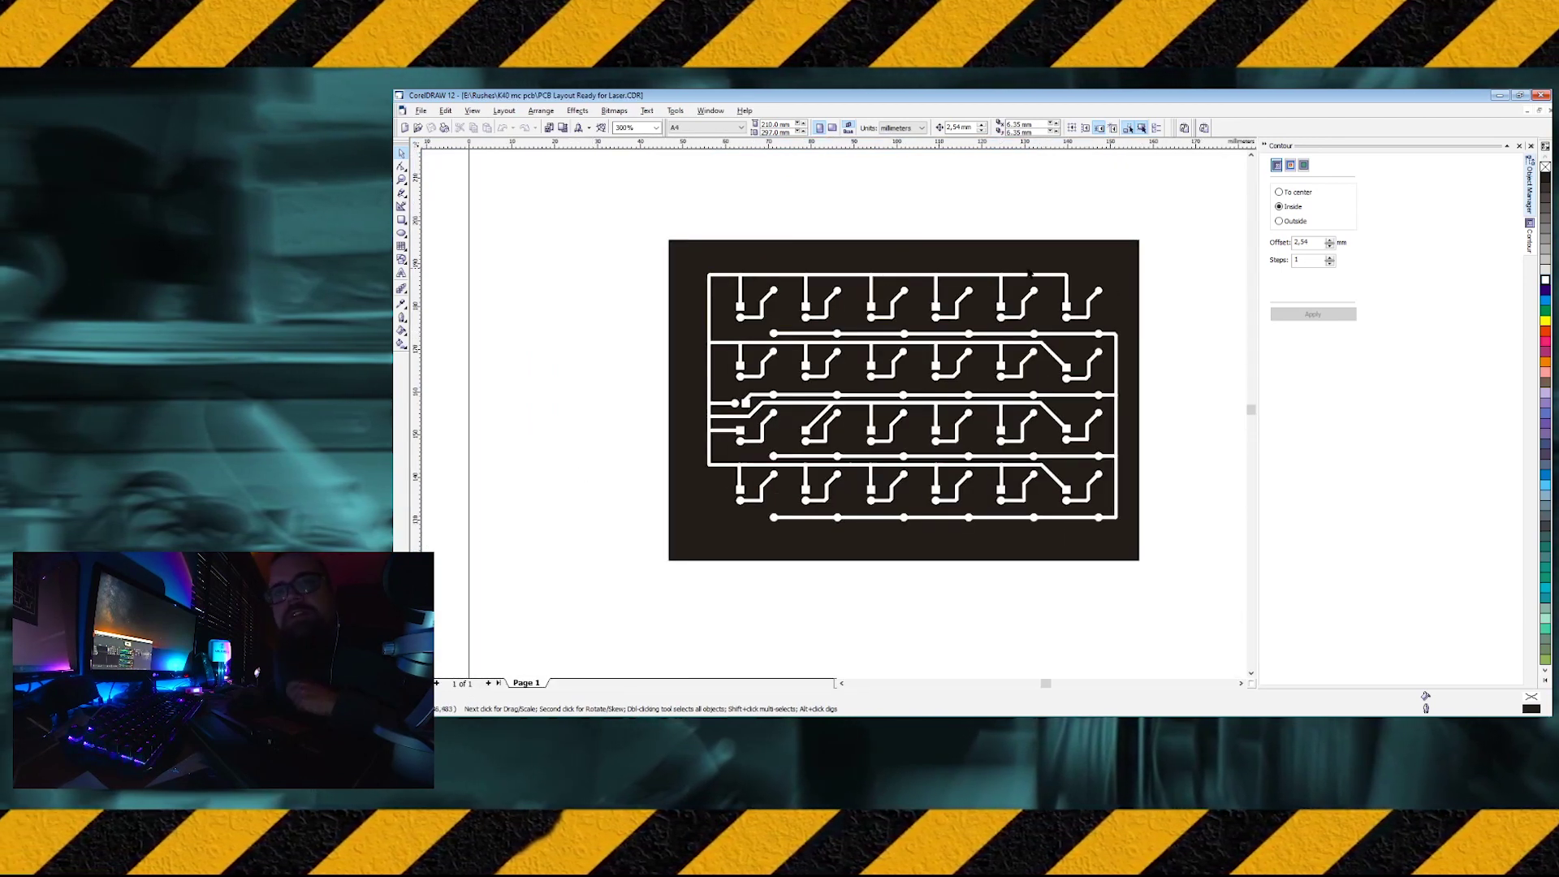